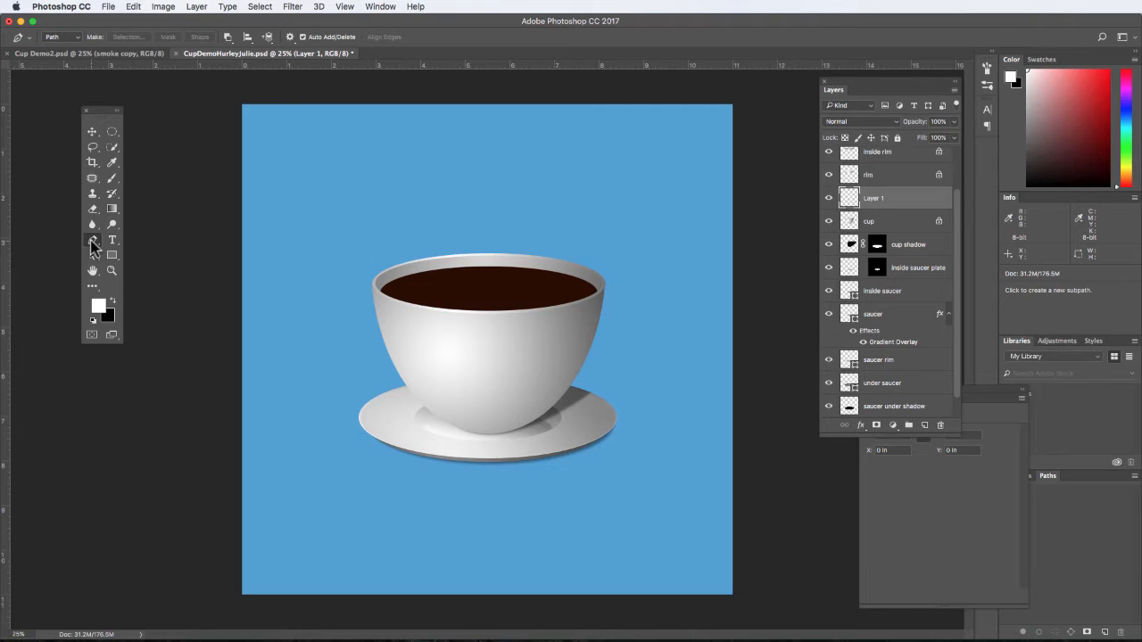
- Set the Pen tool to Shape mode and rename Layer 1 as "cup highlight"
{"action": "left_click", "coordinate": [75, 38]}
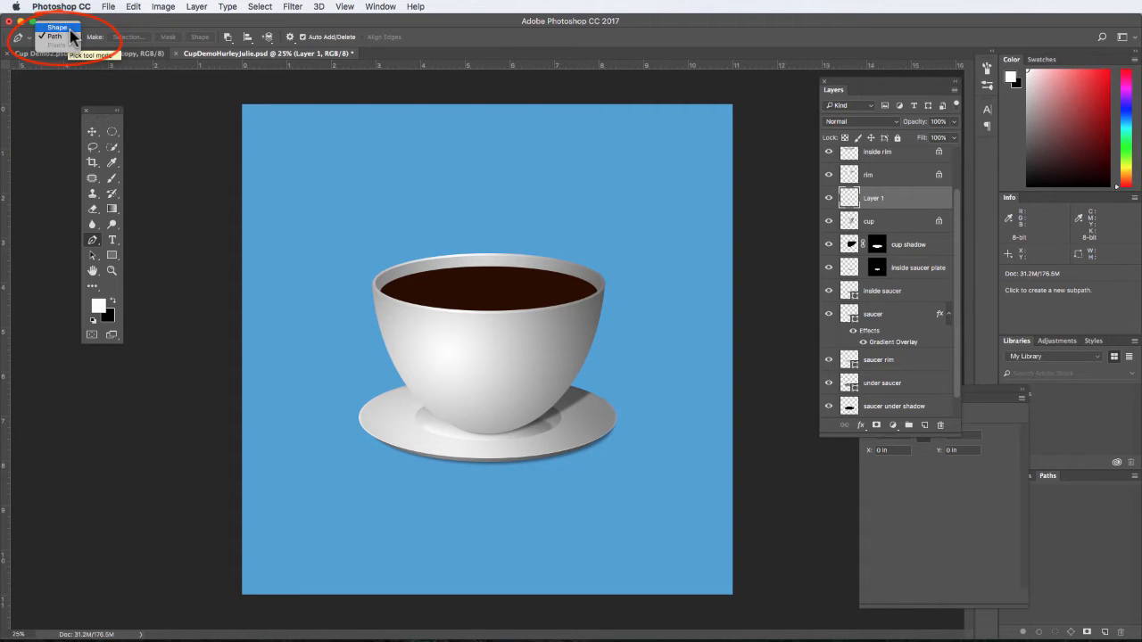
{"action": "left_click", "coordinate": [70, 30]}
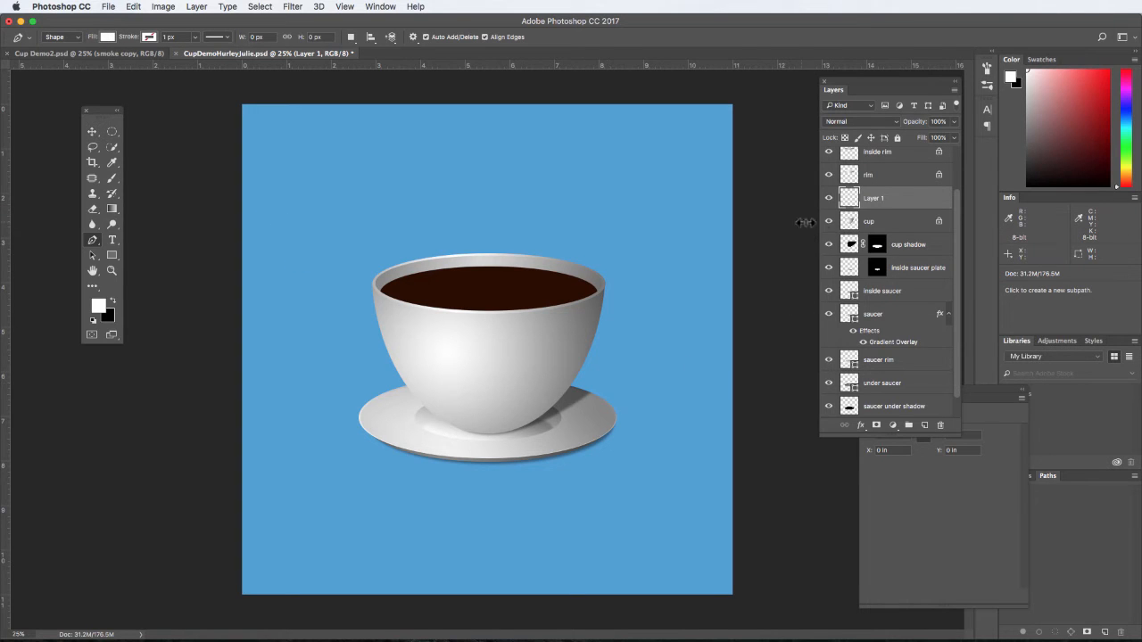
{"action": "double_click", "coordinate": [877, 198]}
{"action": "type", "text": "cup highl"}
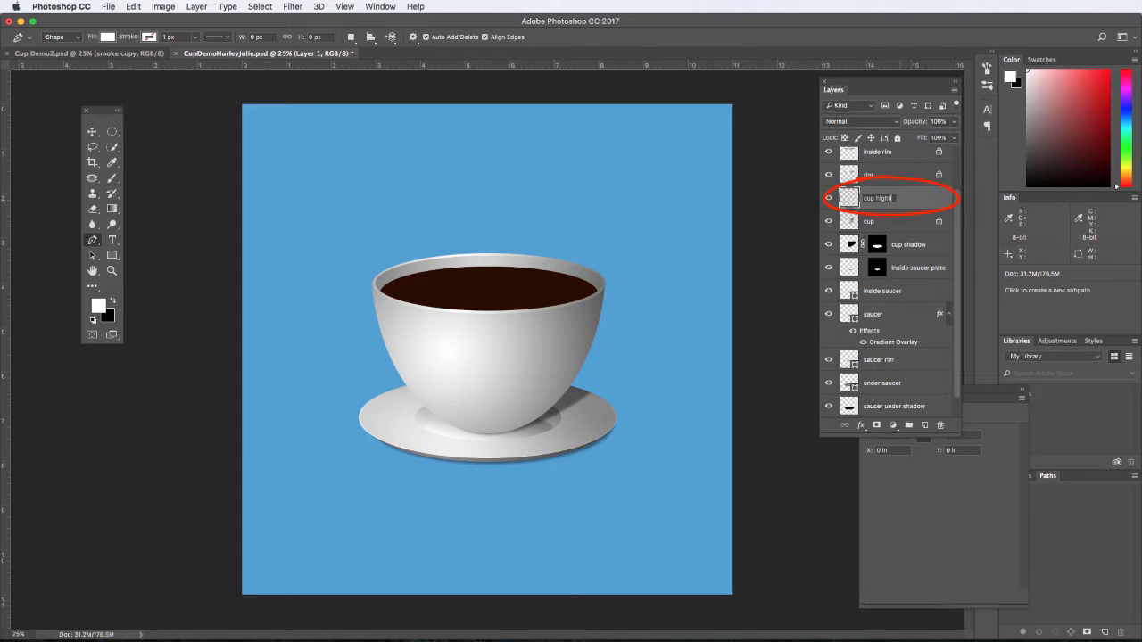
{"action": "type", "text": "ight"}
{"action": "left_click", "coordinate": [928, 204]}
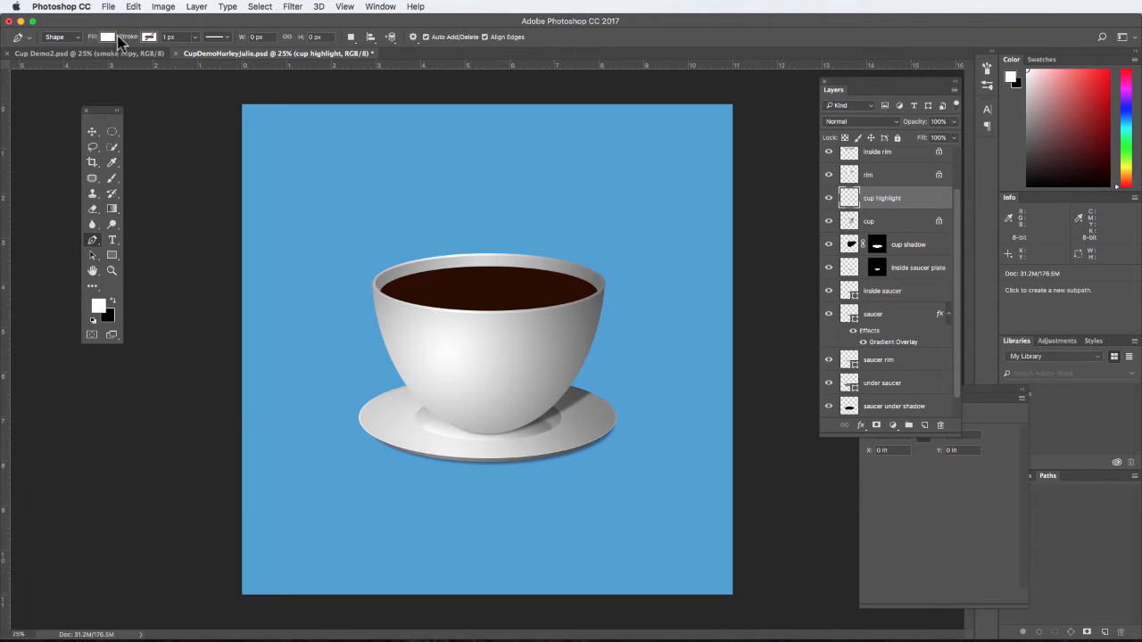
- Draw a closed white highlight shape about 401 px wide and 598 px high on the cup's left side, tapering to a point near the base
{"action": "left_click", "coordinate": [464, 413]}
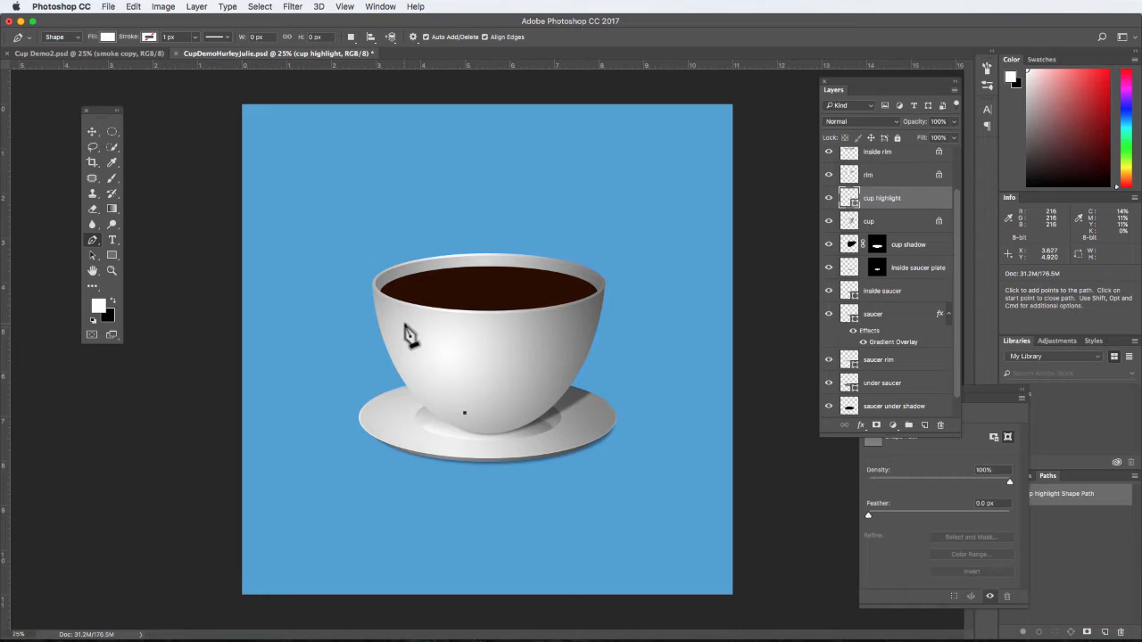
{"action": "left_click_drag", "start_coordinate": [405, 326], "coordinate": [387, 263]}
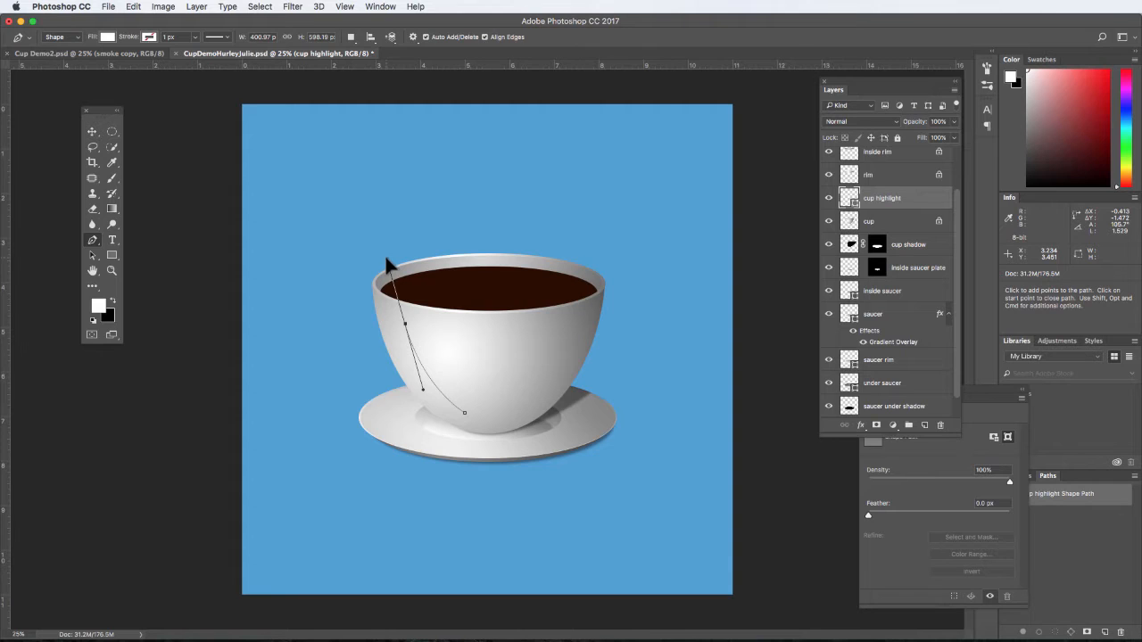
{"action": "key", "text": "alt"}
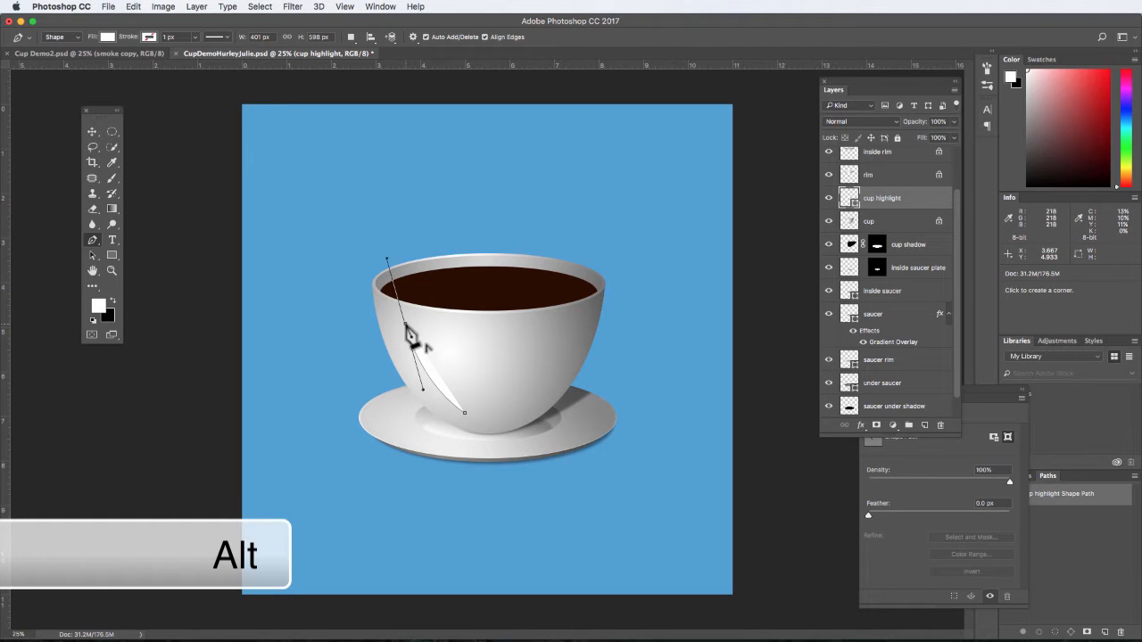
{"action": "left_click", "coordinate": [406, 326], "text": "alt"}
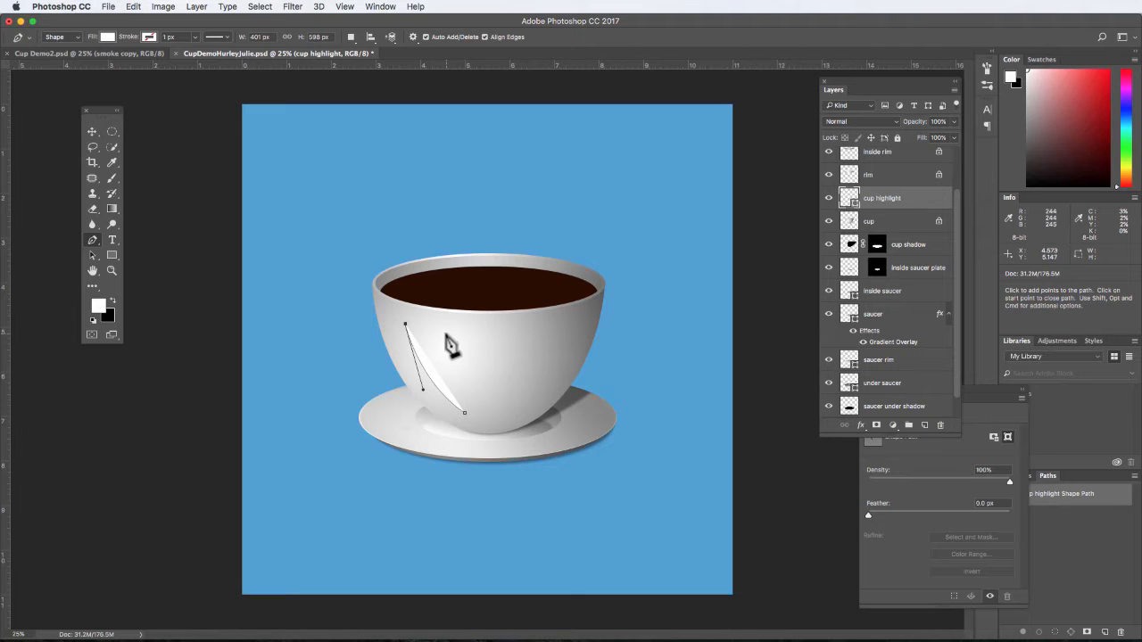
{"action": "left_click", "coordinate": [445, 335]}
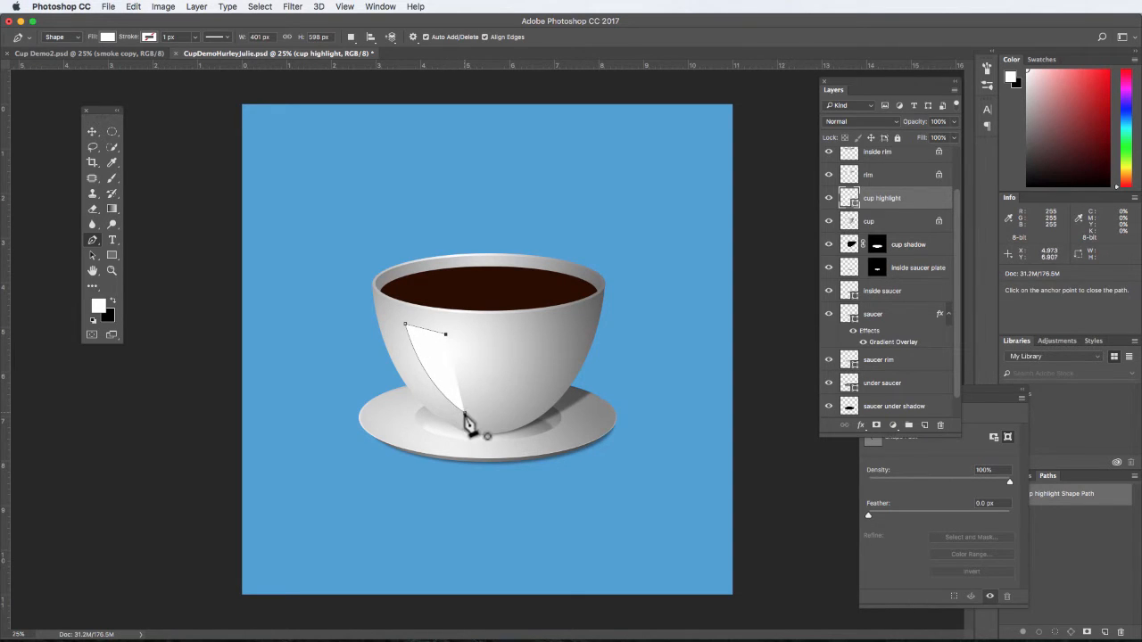
{"action": "left_click_drag", "start_coordinate": [464, 412], "coordinate": [481, 450]}
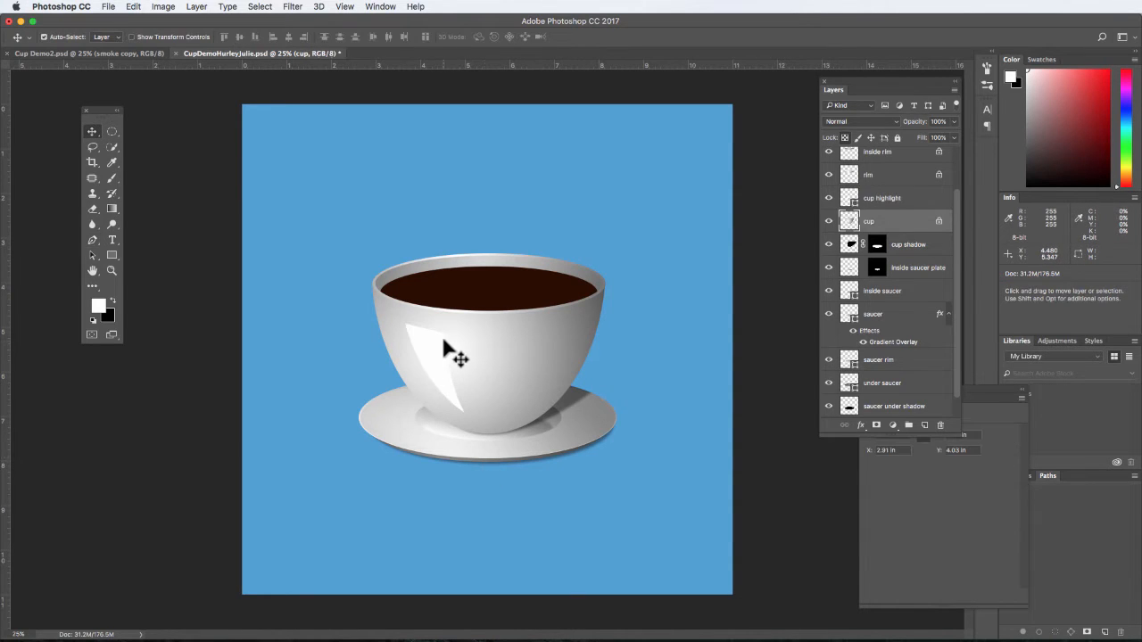
{"action": "left_click", "coordinate": [444, 342]}
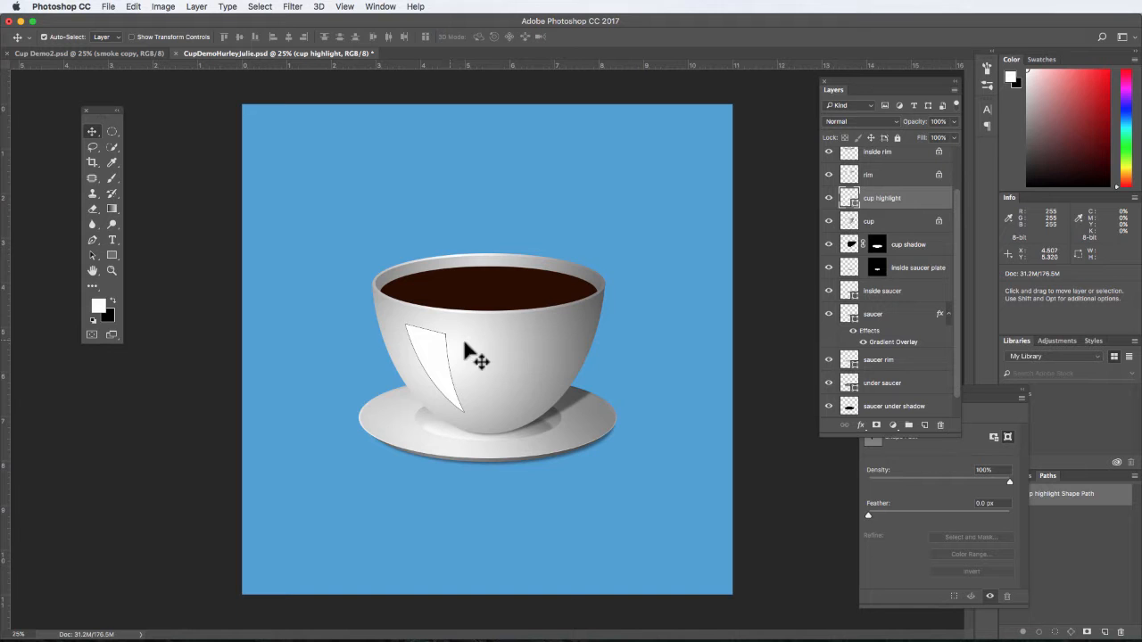
- Feather the cup highlight's shape path by 9.0 px
{"action": "left_click", "coordinate": [987, 392]}
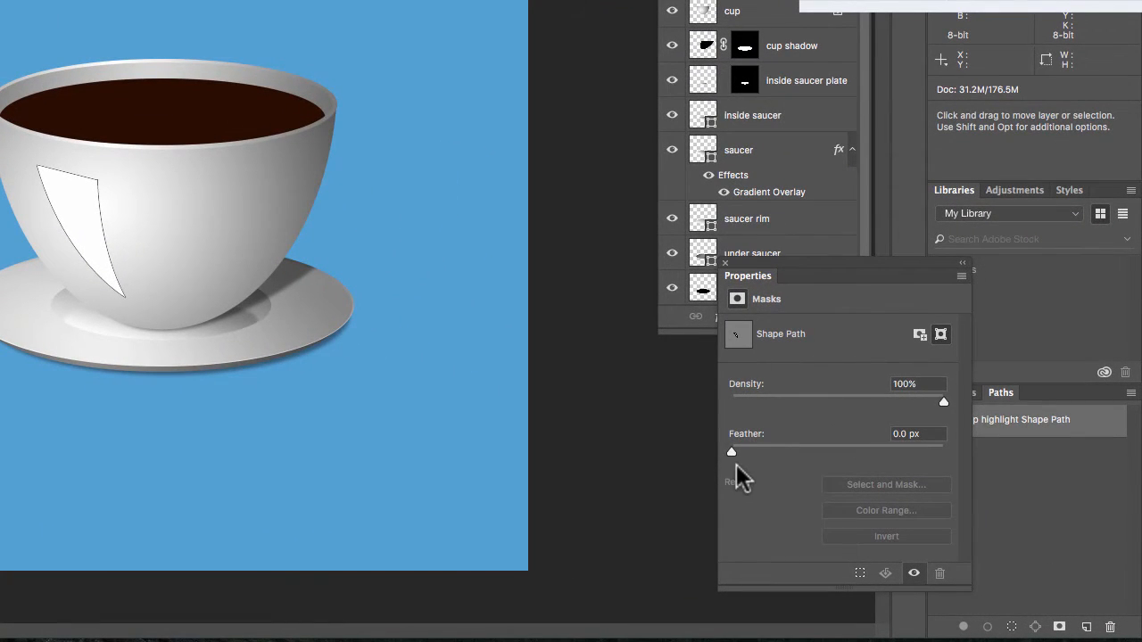
{"action": "left_click_drag", "start_coordinate": [731, 450], "coordinate": [811, 450]}
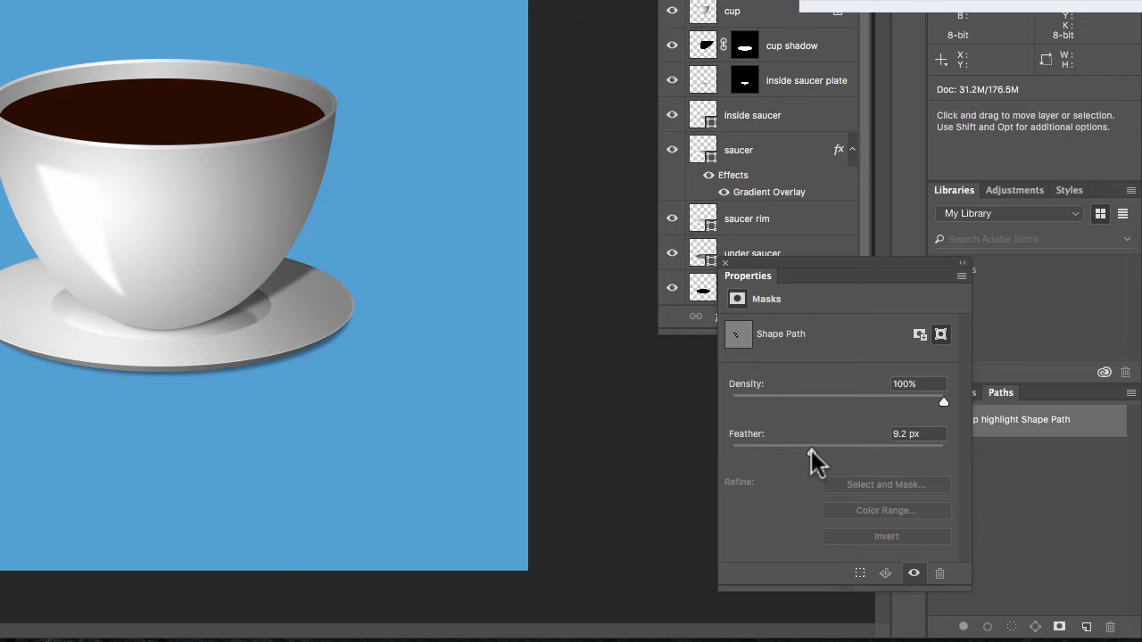
{"action": "left_click_drag", "start_coordinate": [811, 450], "coordinate": [813, 450]}
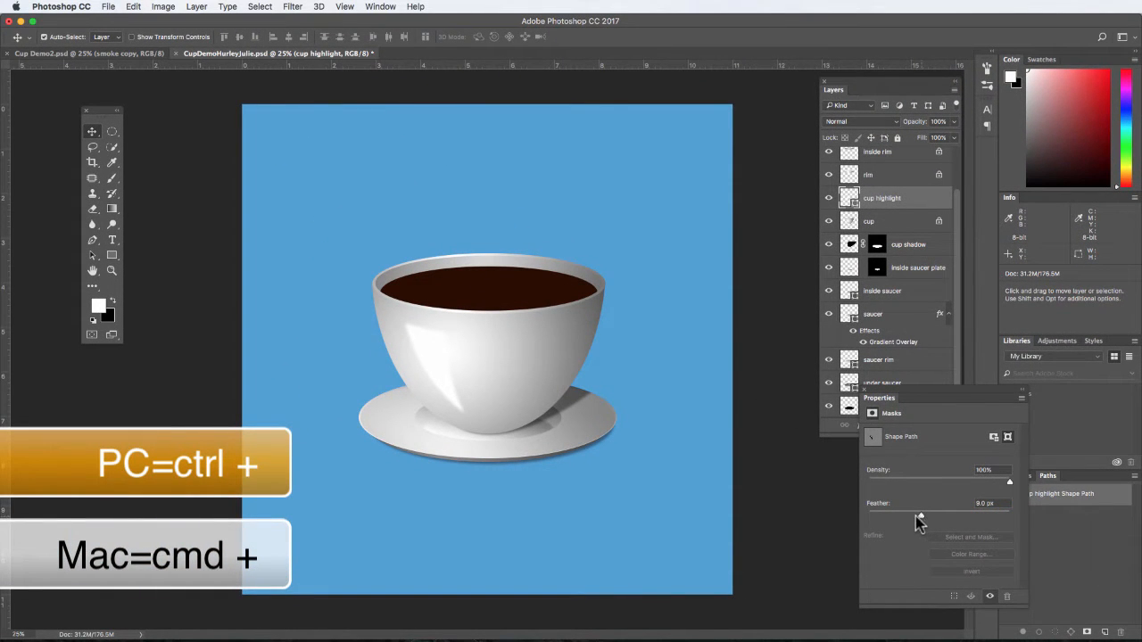
- Add a layer mask to the cup highlight and fade its lower end with a diagonal black-to-white linear gradient
{"action": "left_click", "coordinate": [866, 199]}
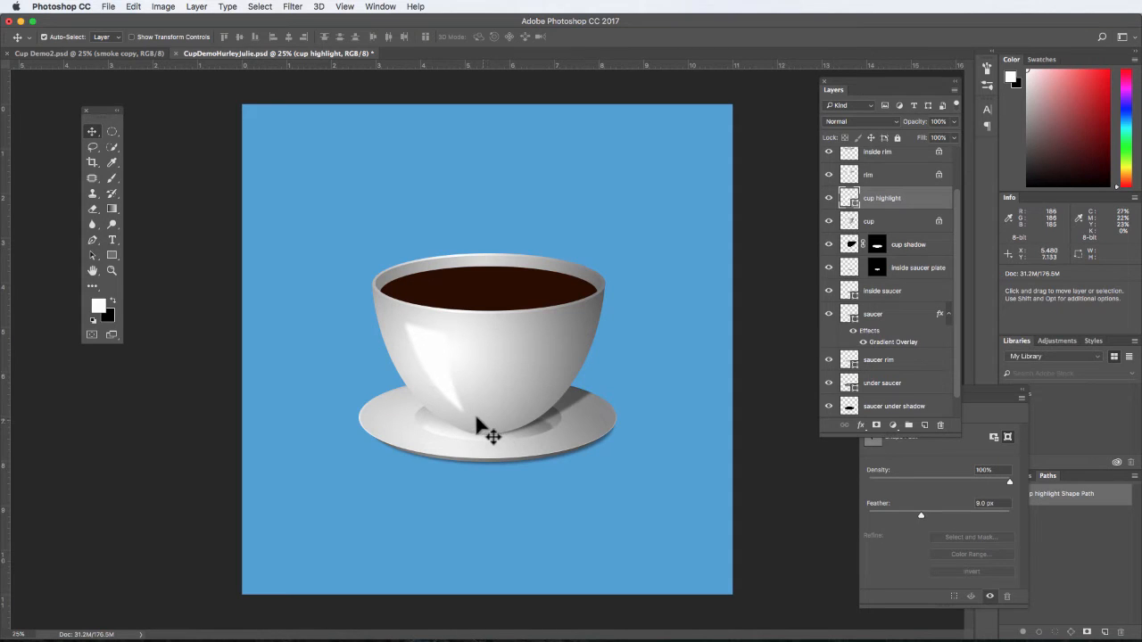
{"action": "left_click", "coordinate": [877, 427]}
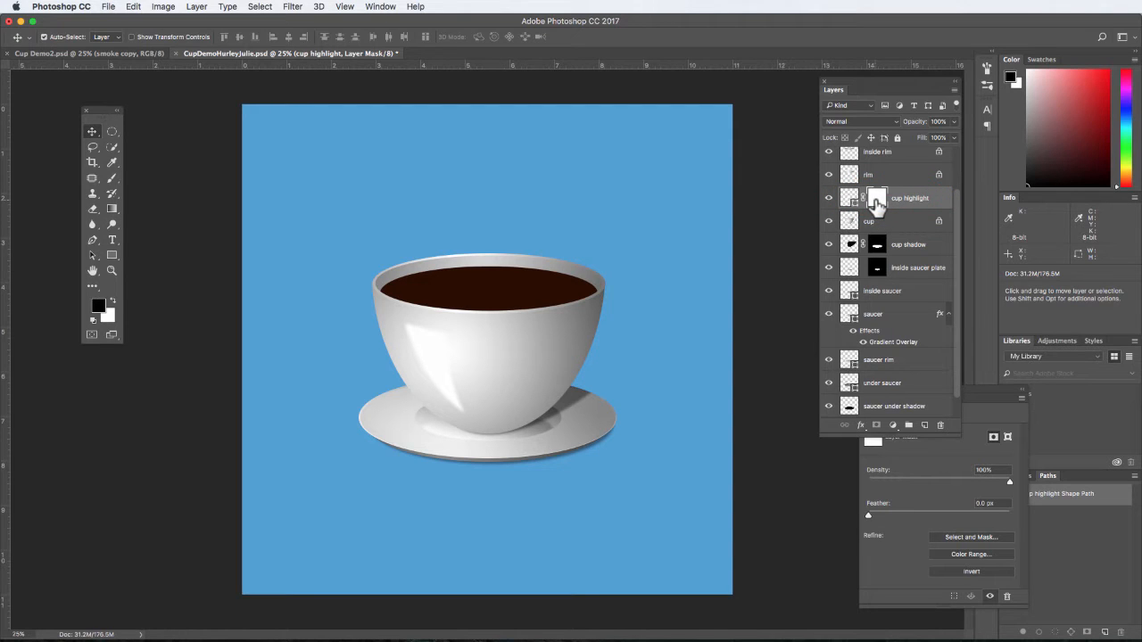
{"action": "left_click", "coordinate": [112, 209]}
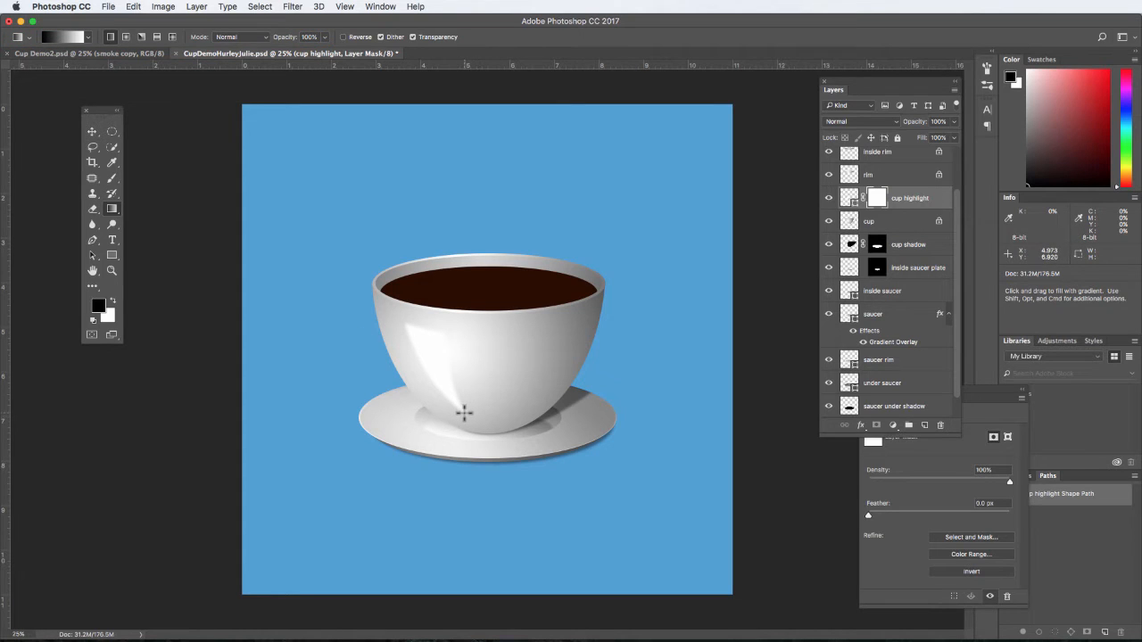
{"action": "left_click_drag", "start_coordinate": [464, 413], "coordinate": [409, 324]}
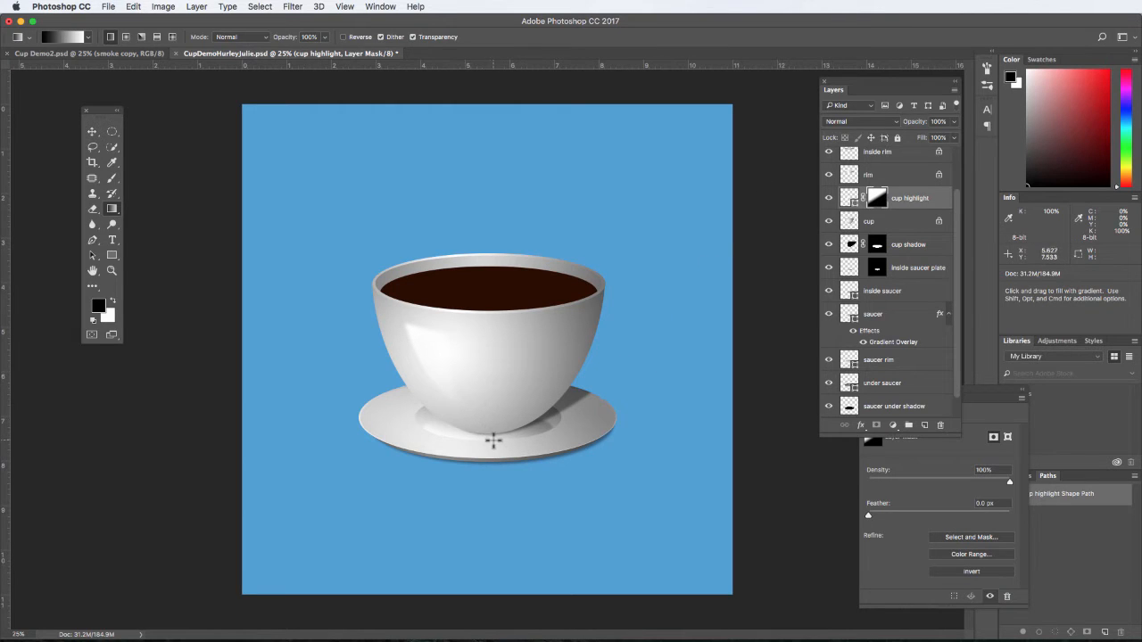
{"action": "left_click_drag", "start_coordinate": [493, 440], "coordinate": [402, 318]}
- Set the cup highlight layer's opacity to 41%
{"action": "left_click", "coordinate": [955, 122]}
{"action": "left_click_drag", "start_coordinate": [953, 138], "coordinate": [921, 143]}
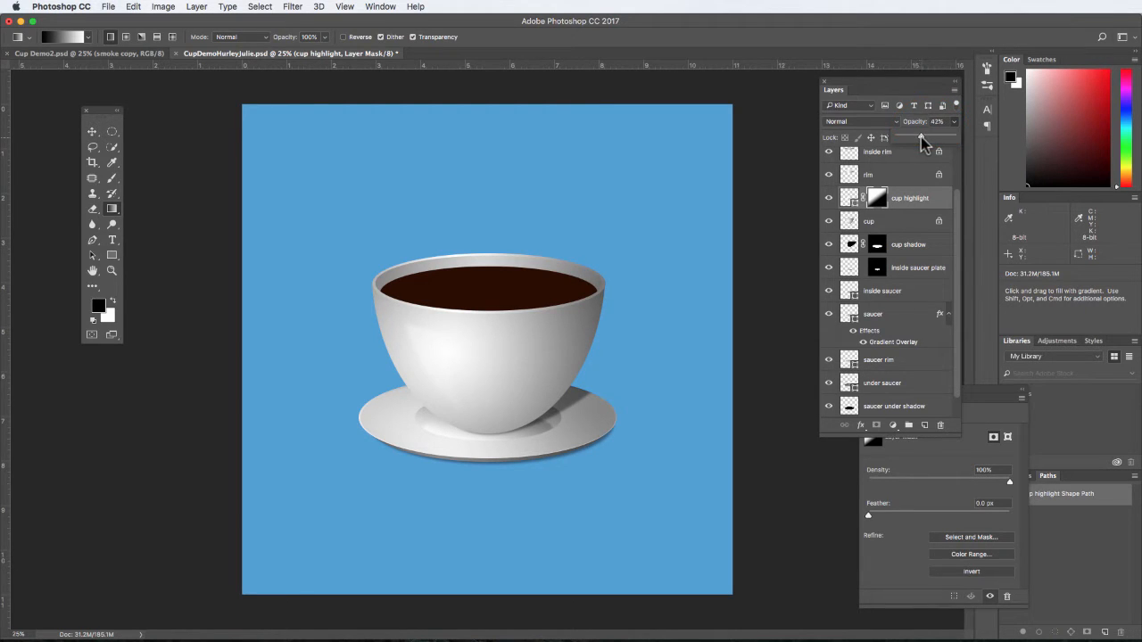
{"action": "left_click_drag", "start_coordinate": [921, 136], "coordinate": [920, 136]}
- On the coffee layer, sample the coffee's dark brown as foreground colour and set the background to the lighter brown 511701
{"action": "left_click_drag", "start_coordinate": [957, 266], "coordinate": [955, 225]}
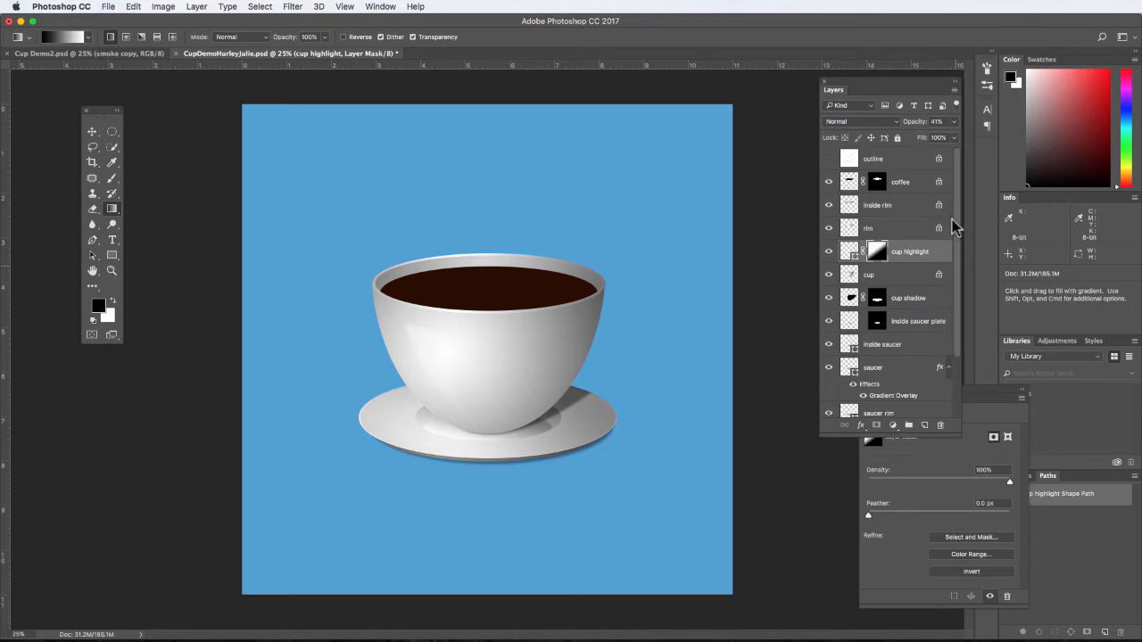
{"action": "left_click", "coordinate": [850, 183]}
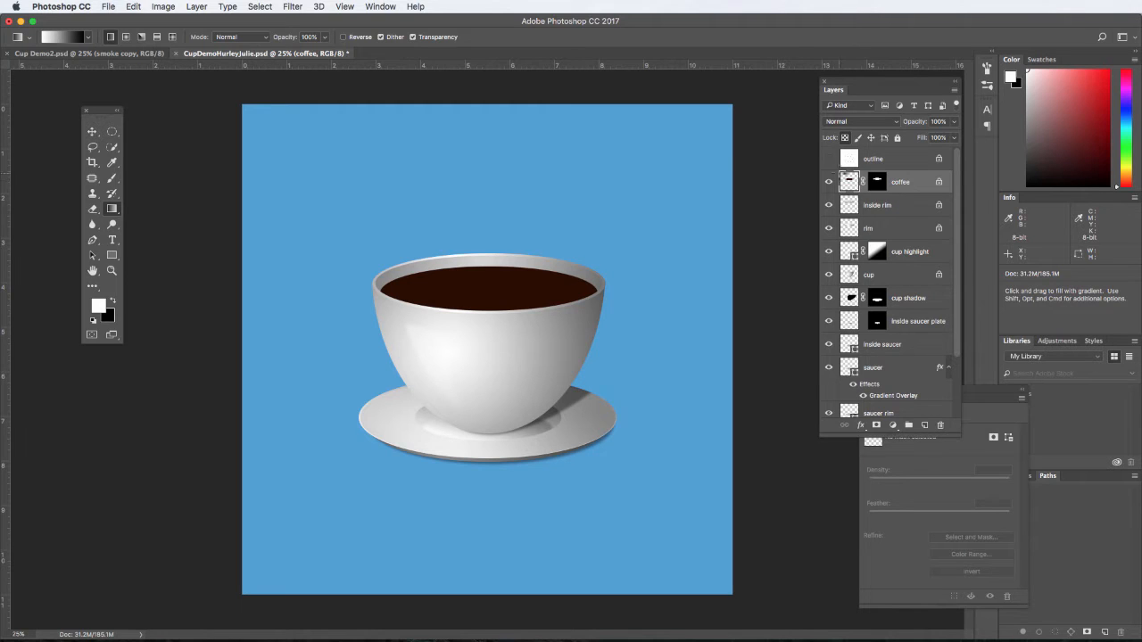
{"action": "left_click", "coordinate": [111, 163]}
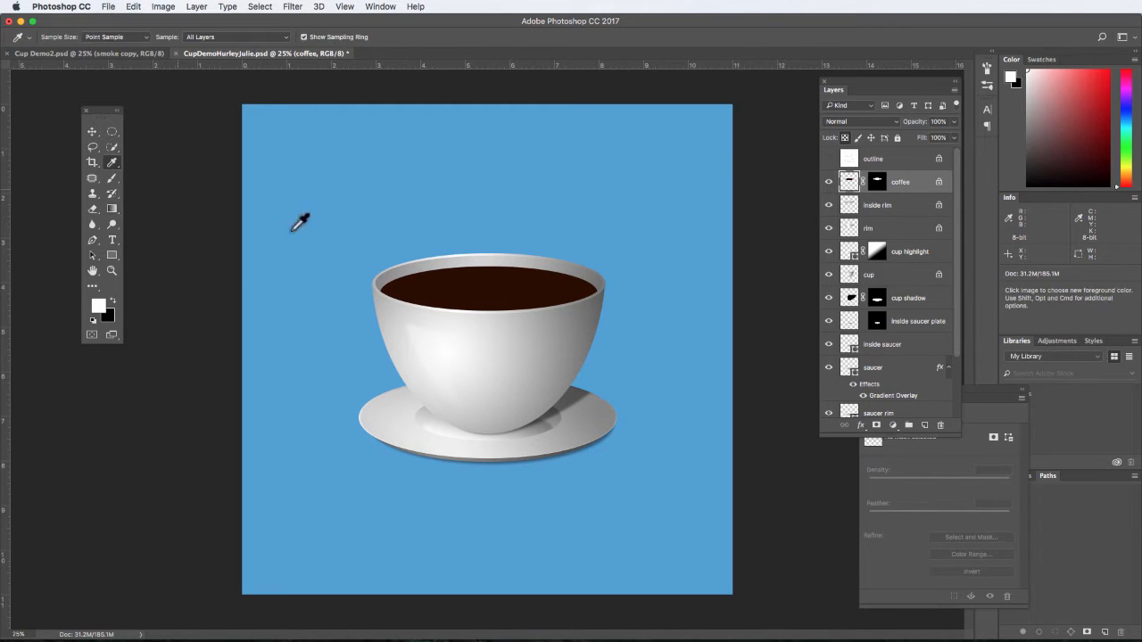
{"action": "left_click", "coordinate": [494, 291]}
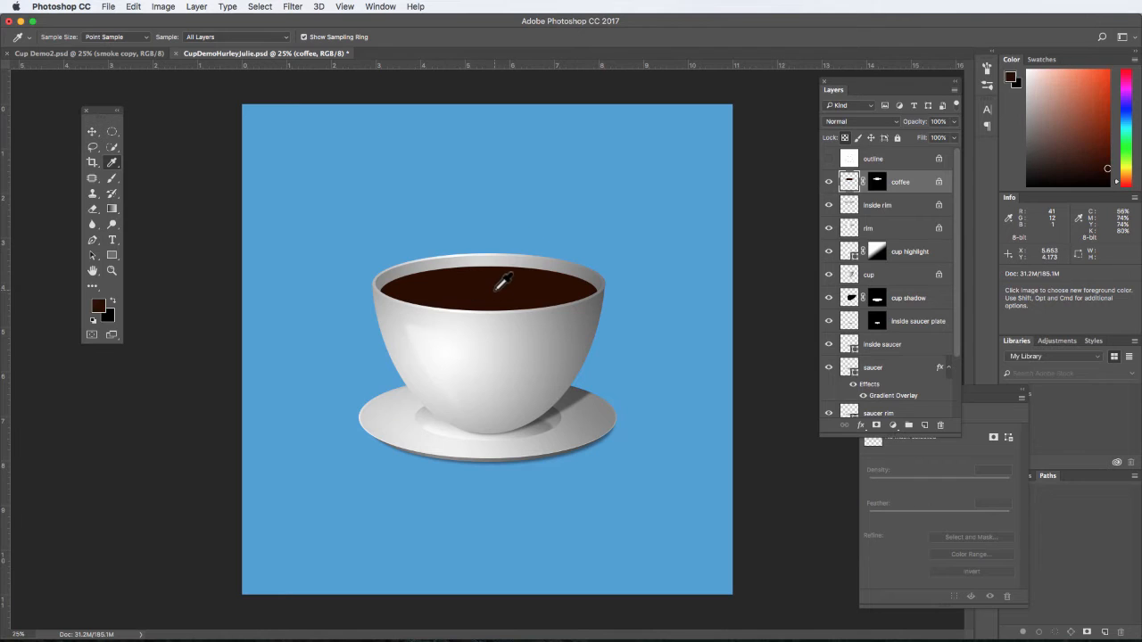
{"action": "left_click", "coordinate": [110, 319]}
{"action": "left_click", "coordinate": [505, 290]}
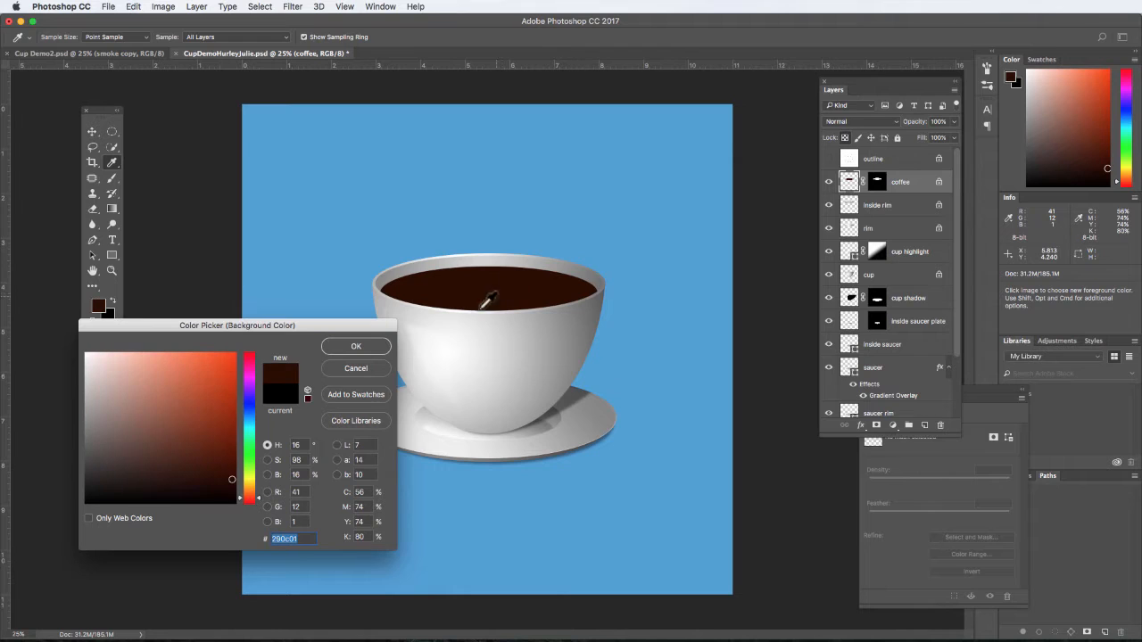
{"action": "left_click", "coordinate": [233, 456]}
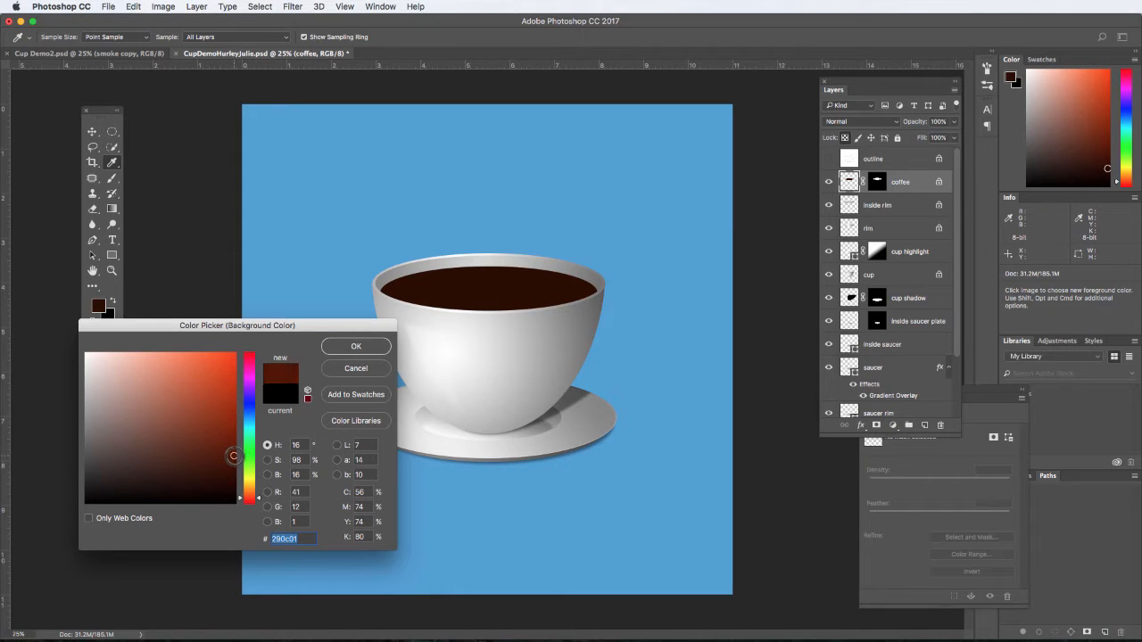
{"action": "left_click", "coordinate": [366, 346]}
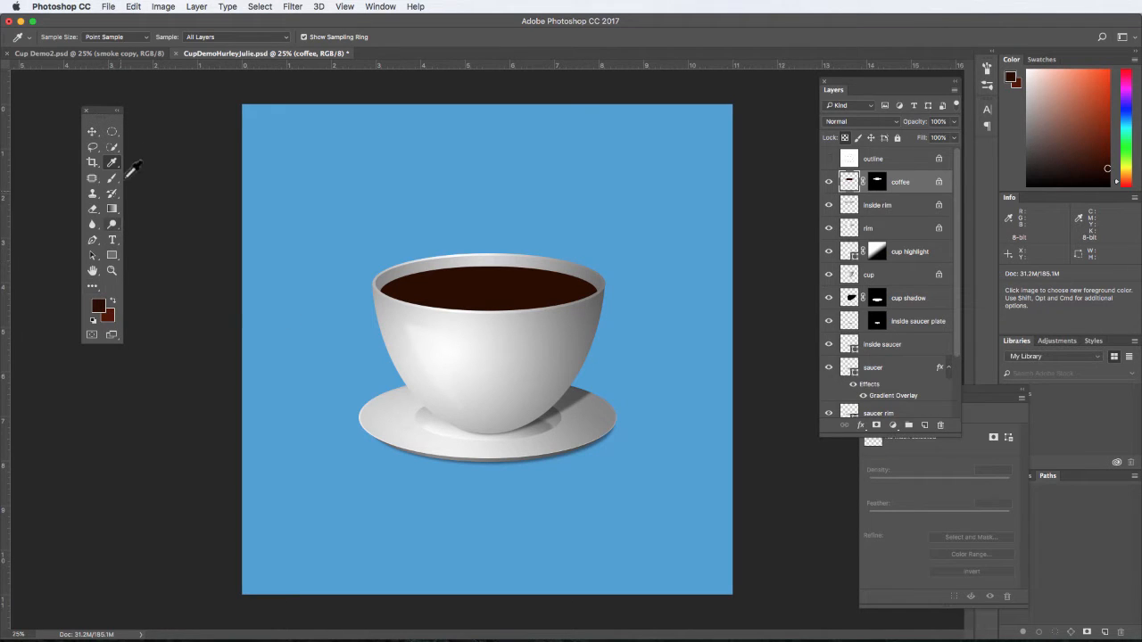
- Fill the coffee with a reversed reflected gradient running from its centre to its right edge
{"action": "left_click", "coordinate": [113, 210]}
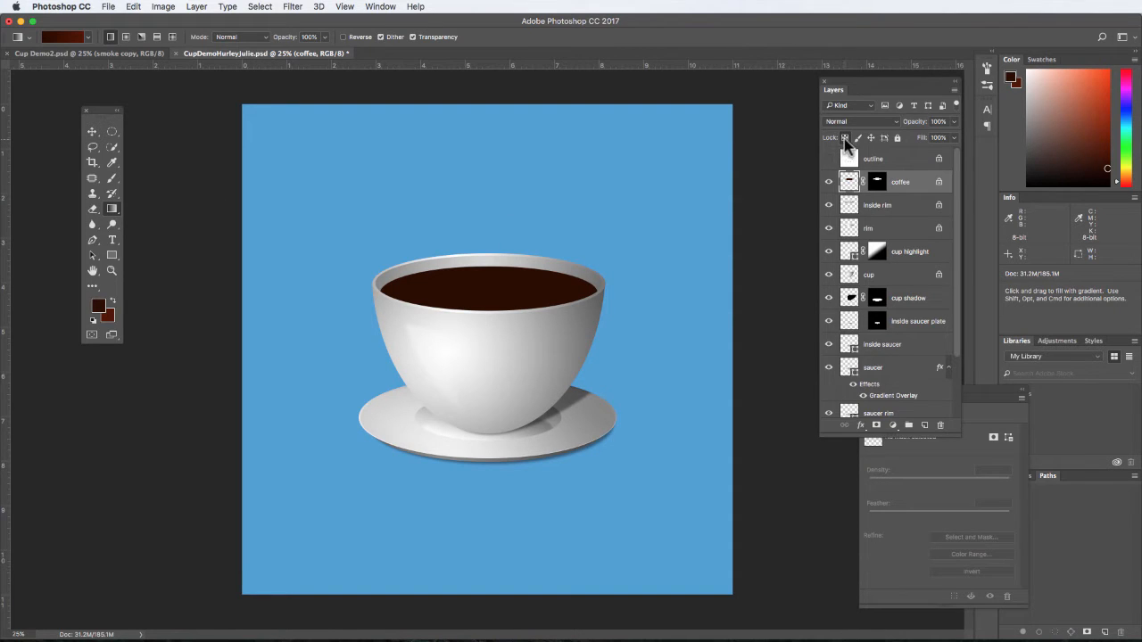
{"action": "left_click", "coordinate": [157, 39]}
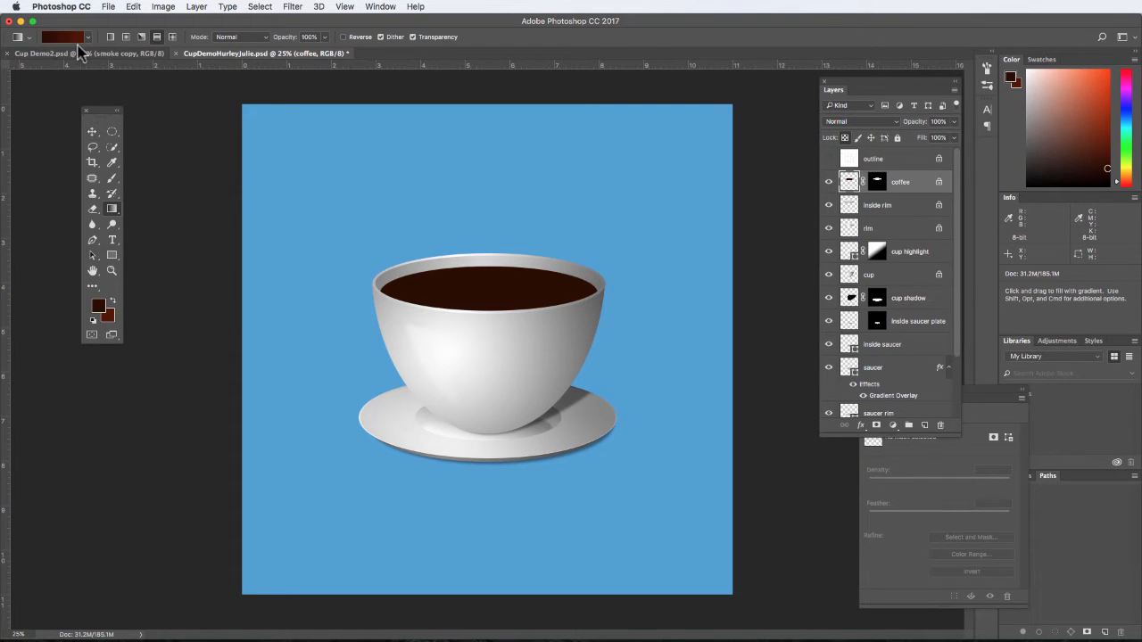
{"action": "left_click", "coordinate": [345, 38]}
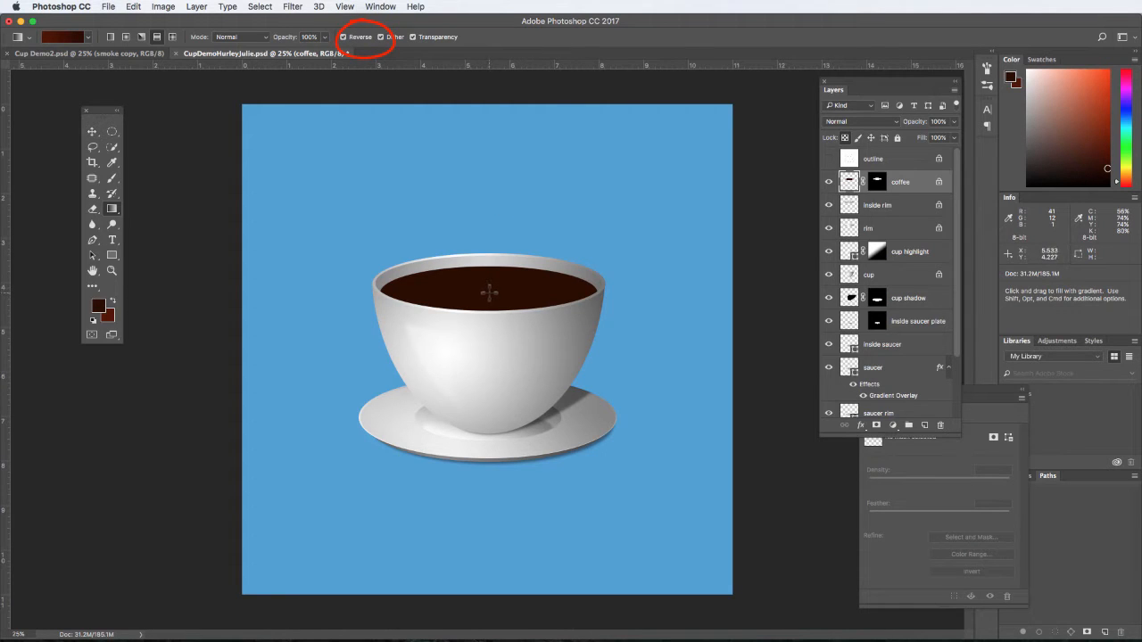
{"action": "left_click_drag", "start_coordinate": [487, 290], "coordinate": [594, 294]}
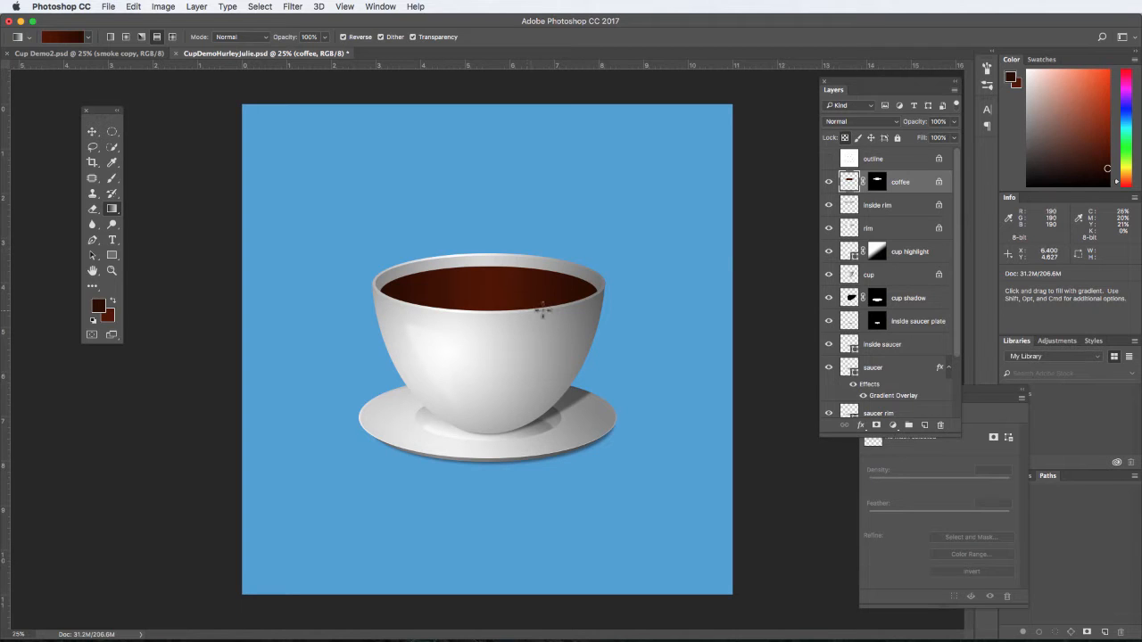
- Duplicate the coffee layer as "coffee texture"
{"action": "right_click", "coordinate": [900, 184]}
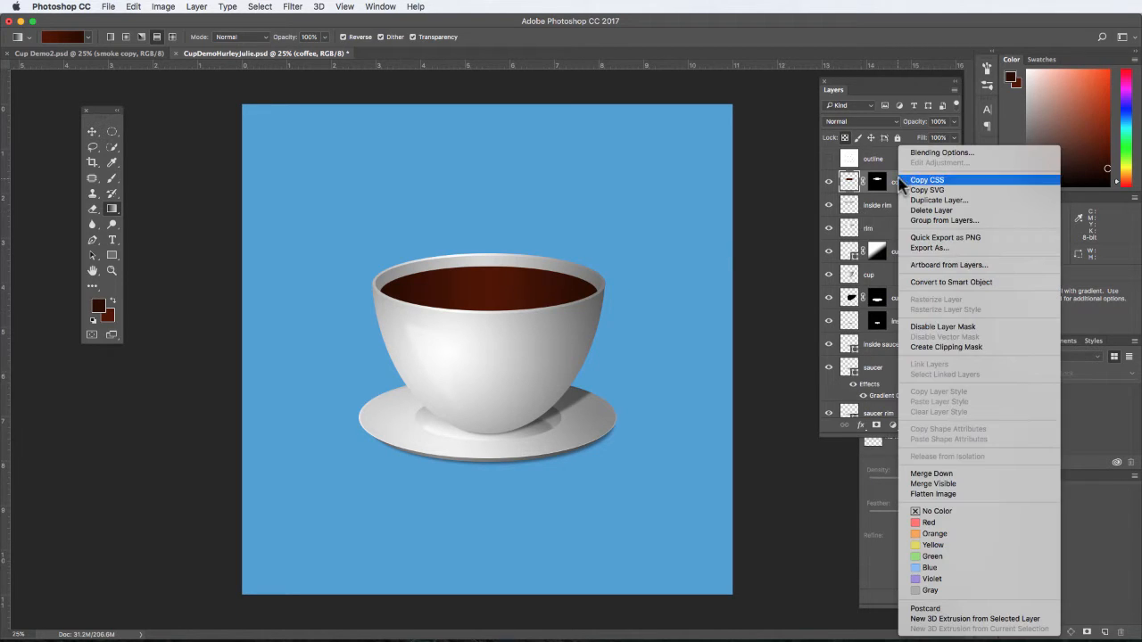
{"action": "left_click", "coordinate": [927, 200]}
{"action": "left_click", "coordinate": [549, 268]}
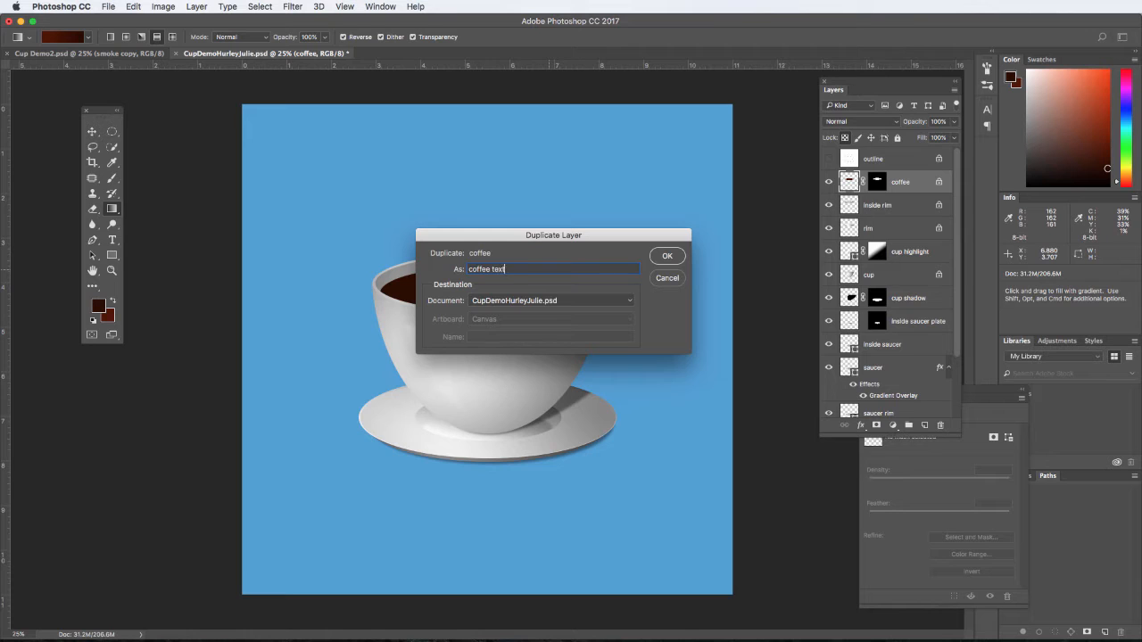
{"action": "left_click", "coordinate": [667, 257]}
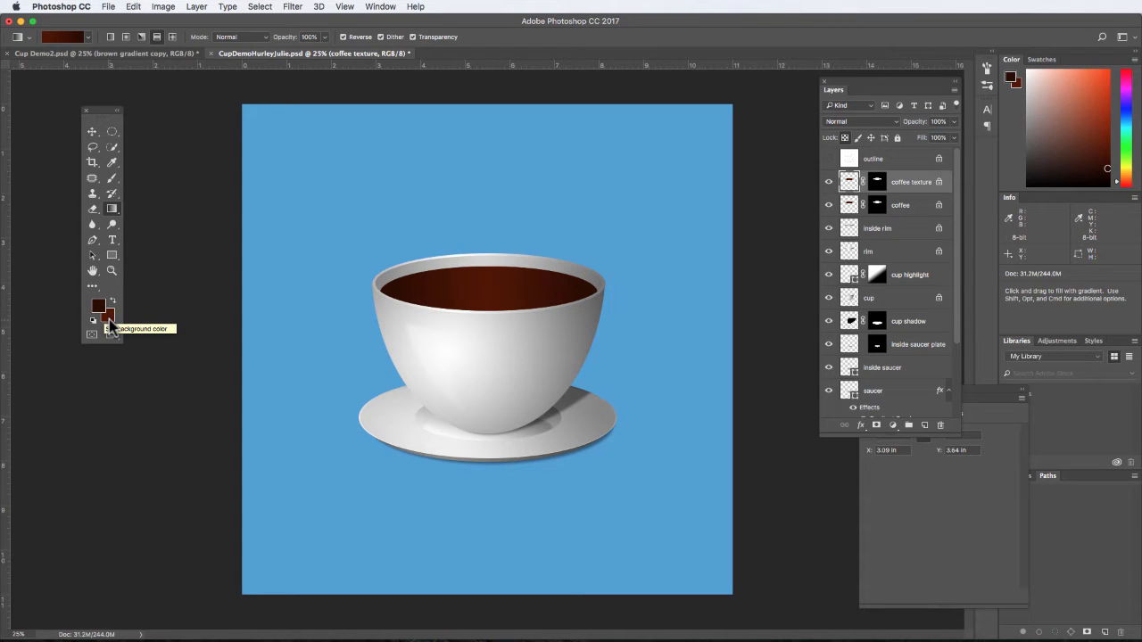
- Apply the Clouds render filter to the coffee texture layer
{"action": "left_click", "coordinate": [292, 6]}
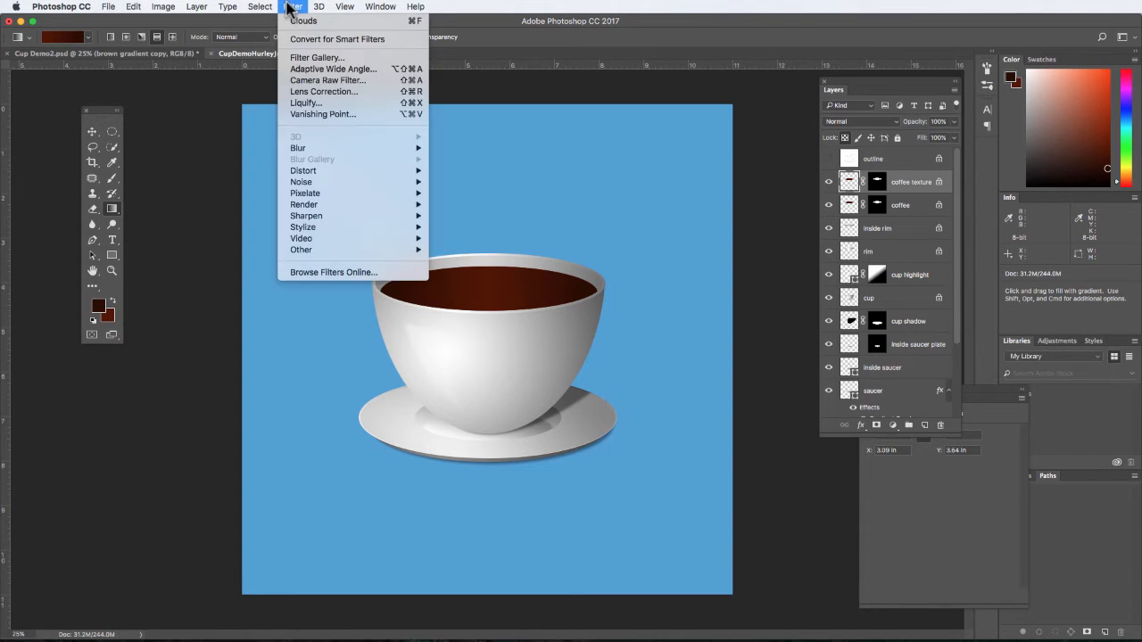
{"action": "mouse_move", "coordinate": [326, 207]}
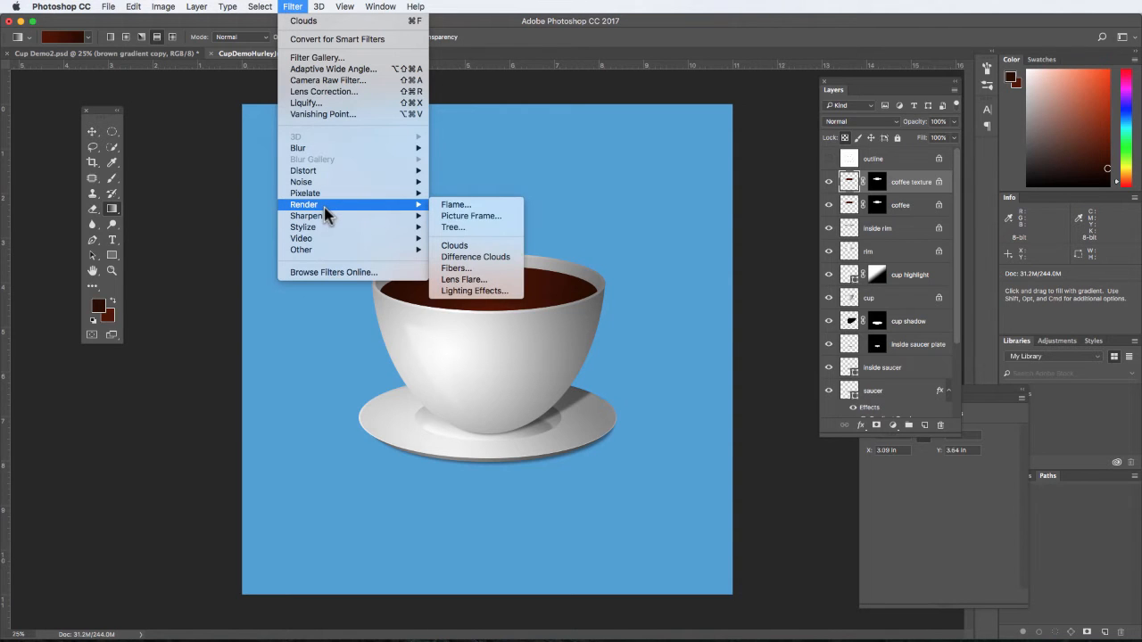
{"action": "left_click", "coordinate": [472, 245]}
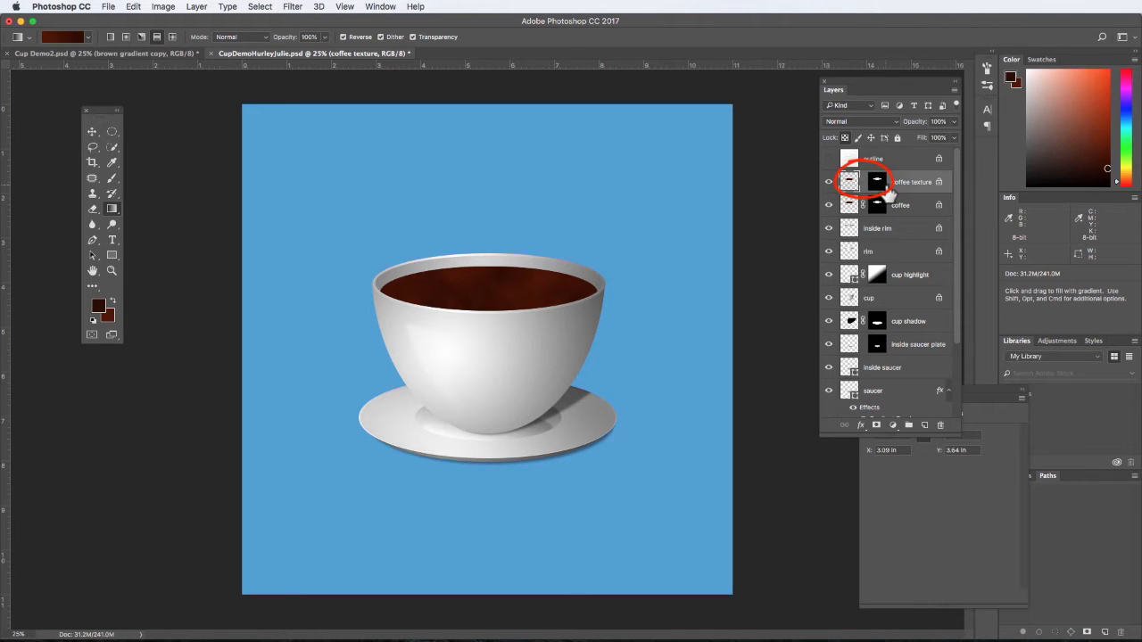
- Unlock the transparent pixels of the coffee texture layer and duplicate it as "coffee texture 2"
{"action": "left_click", "coordinate": [850, 182]}
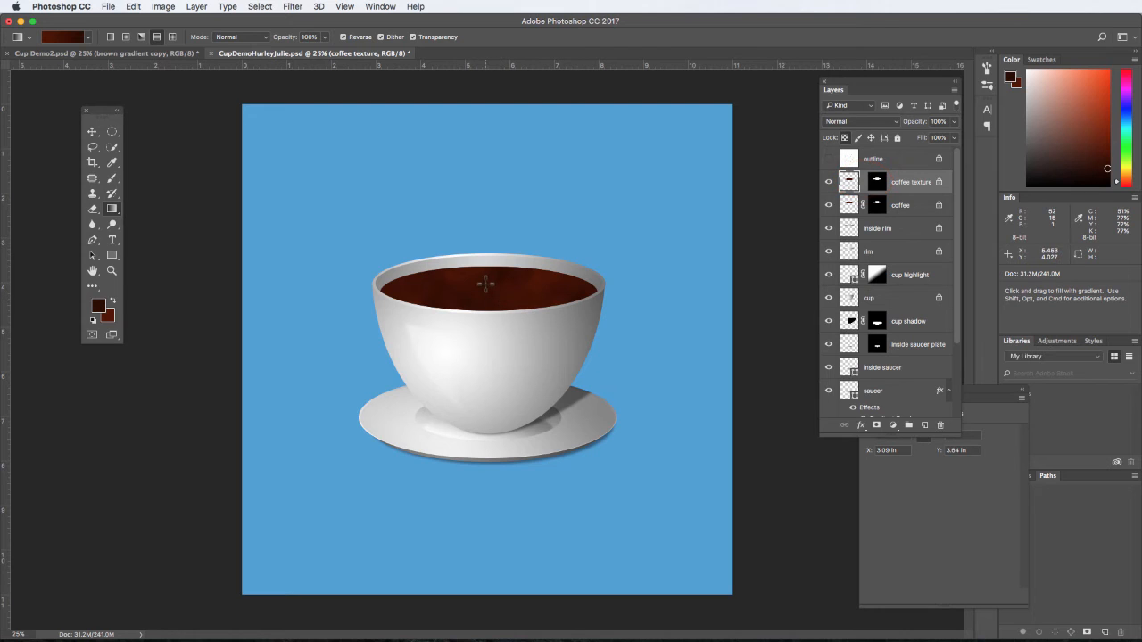
{"action": "key", "text": "super+plus"}
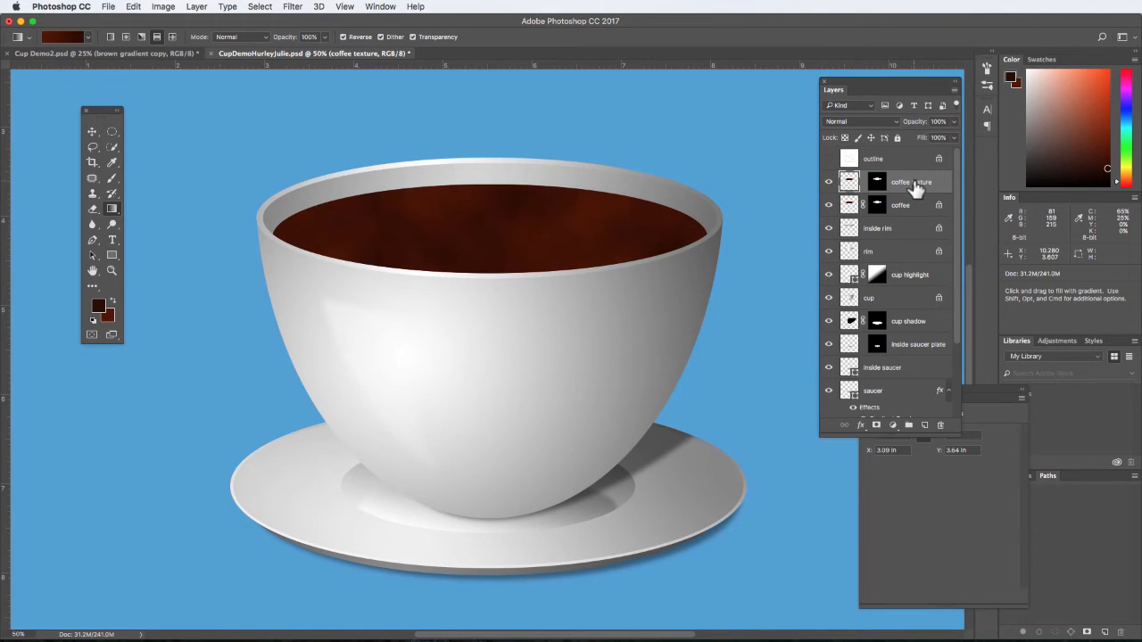
{"action": "right_click", "coordinate": [916, 188]}
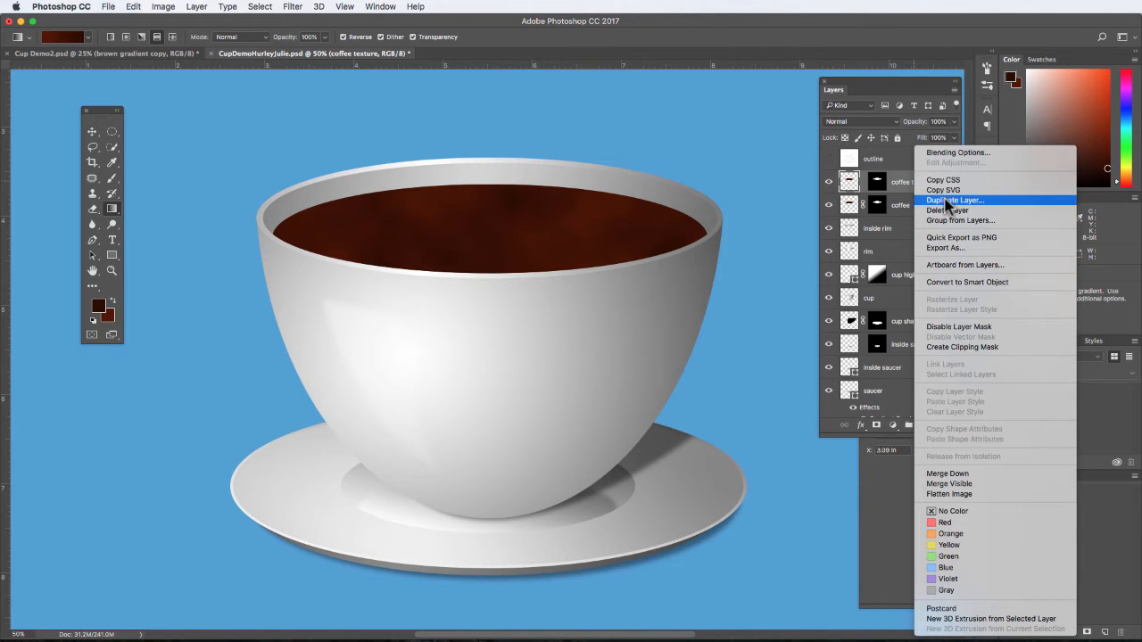
{"action": "left_click", "coordinate": [948, 202]}
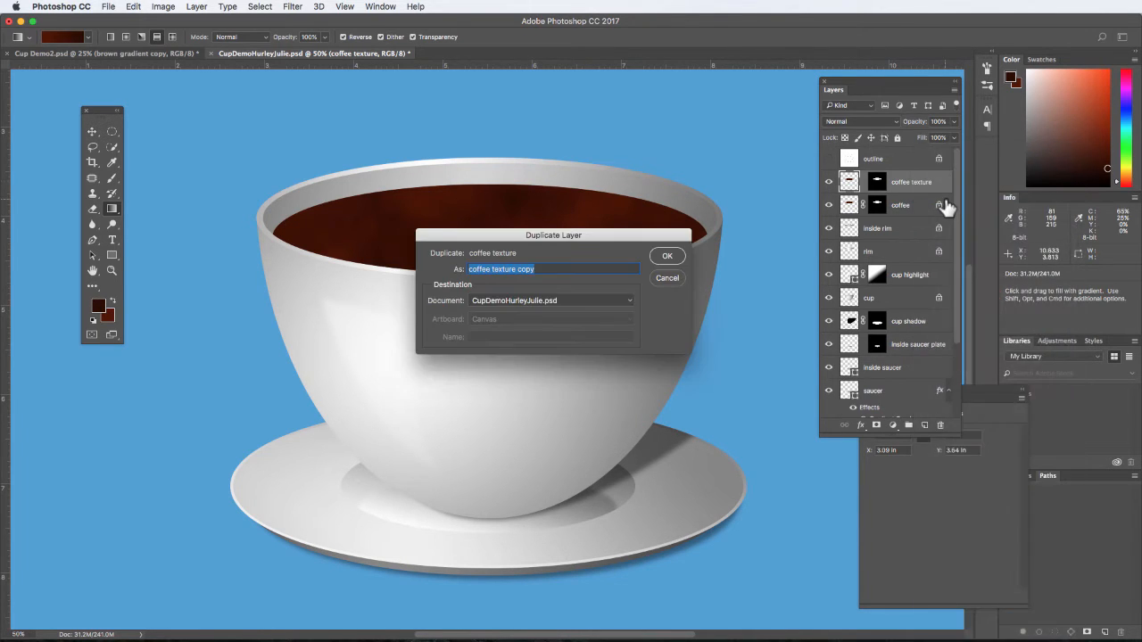
{"action": "left_click", "coordinate": [542, 270]}
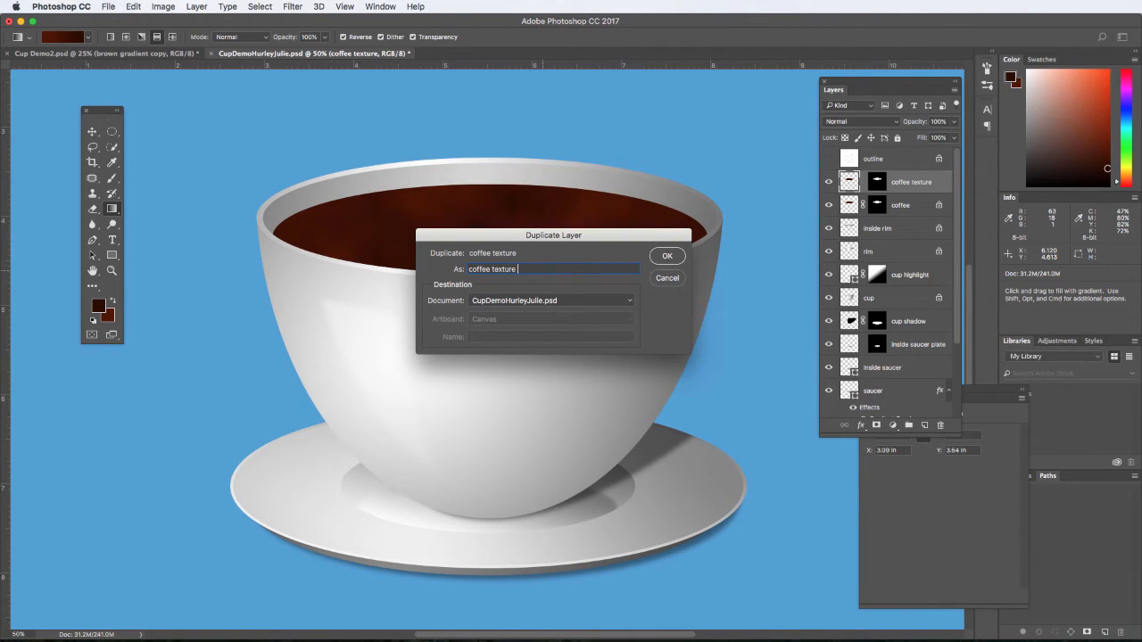
{"action": "left_click", "coordinate": [668, 256]}
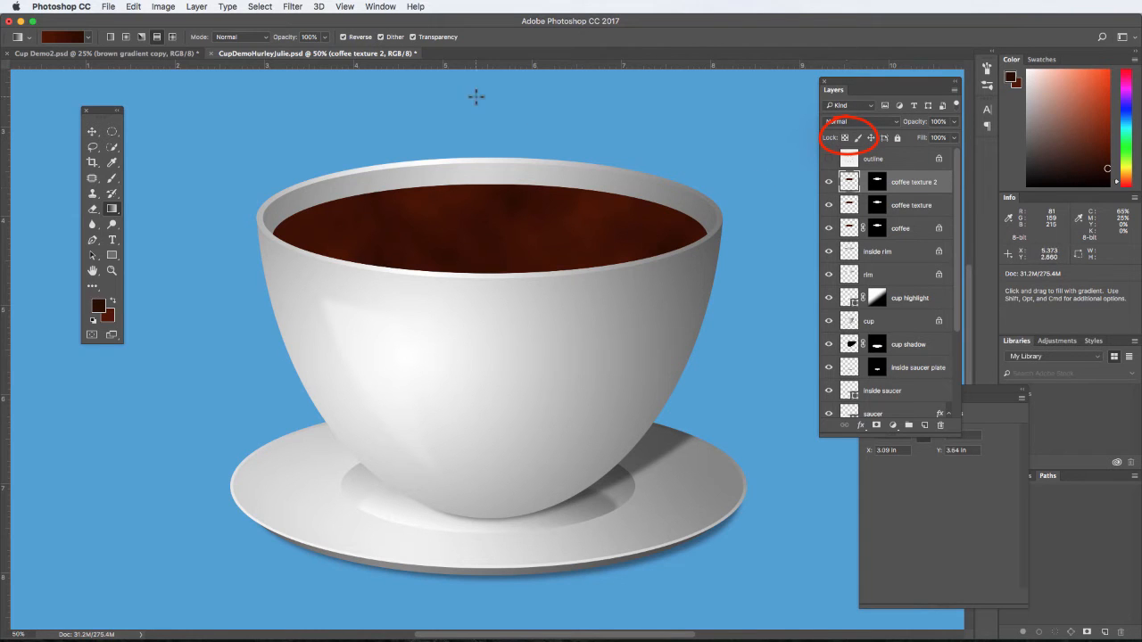
- Soften the coffee texture 2 layer with a Gaussian Blur of about 10.1 pixels radius
{"action": "left_click", "coordinate": [294, 7]}
{"action": "mouse_move", "coordinate": [321, 150]}
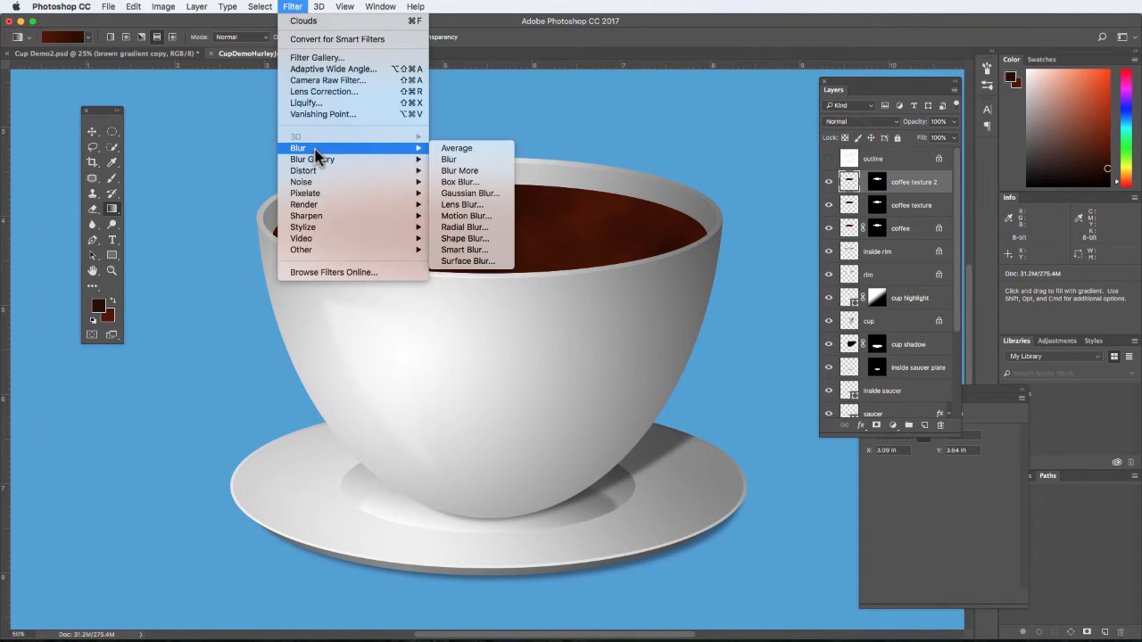
{"action": "left_click", "coordinate": [493, 203]}
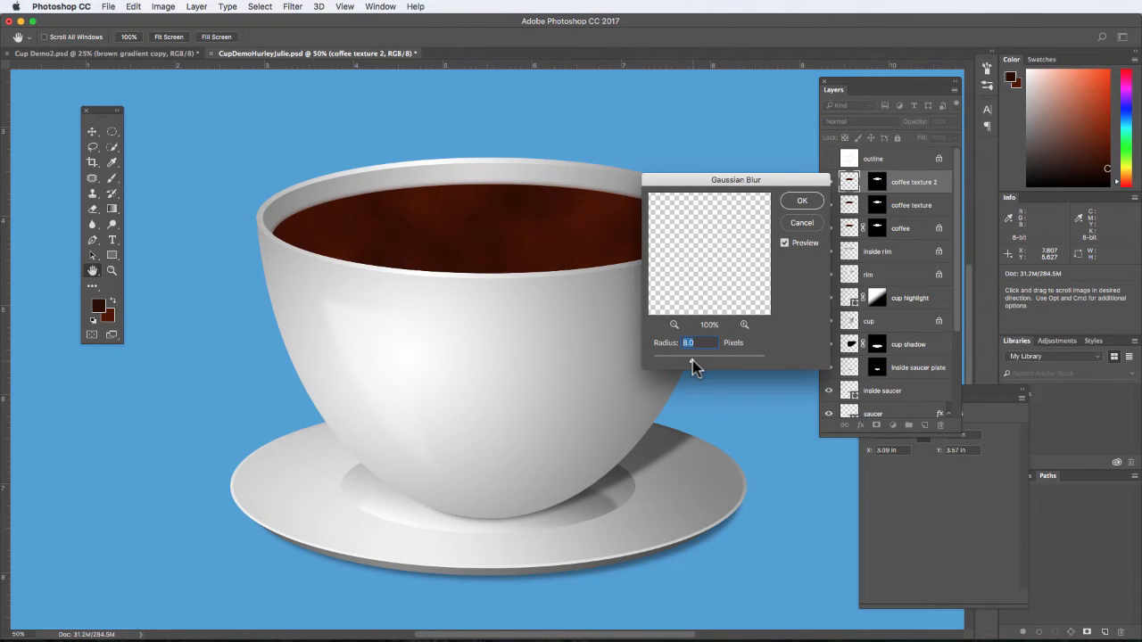
{"action": "left_click_drag", "start_coordinate": [692, 360], "coordinate": [698, 361]}
{"action": "left_click", "coordinate": [802, 203]}
{"action": "key", "text": "g"}
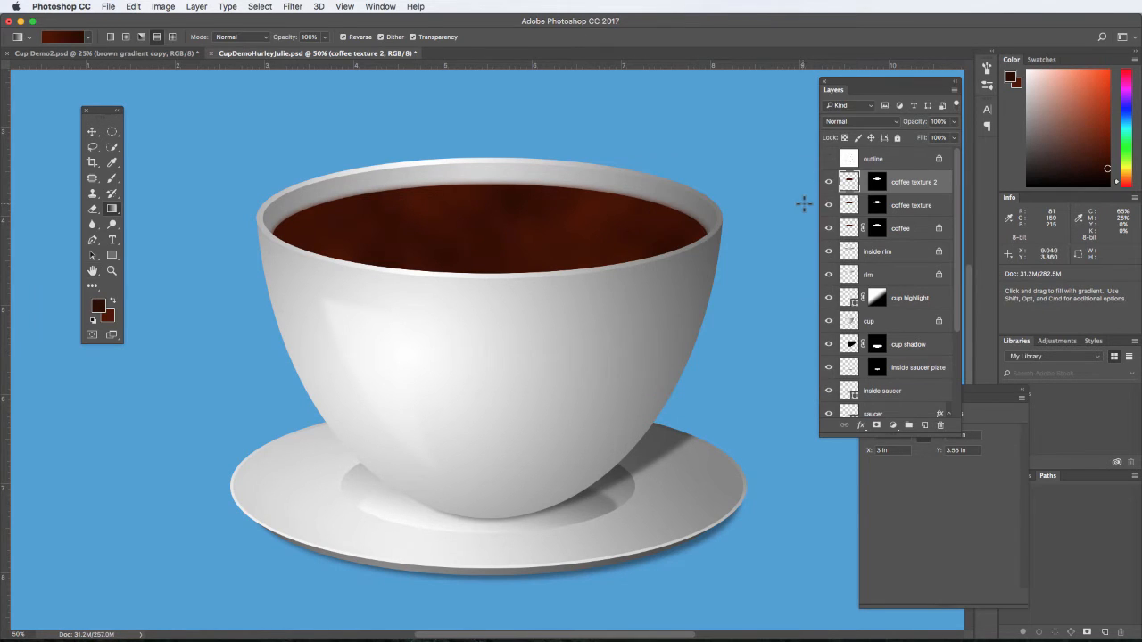
- Apply a Gaussian Blur with a 6.0-pixel radius to the coffee texture layer
{"action": "left_click", "coordinate": [849, 205]}
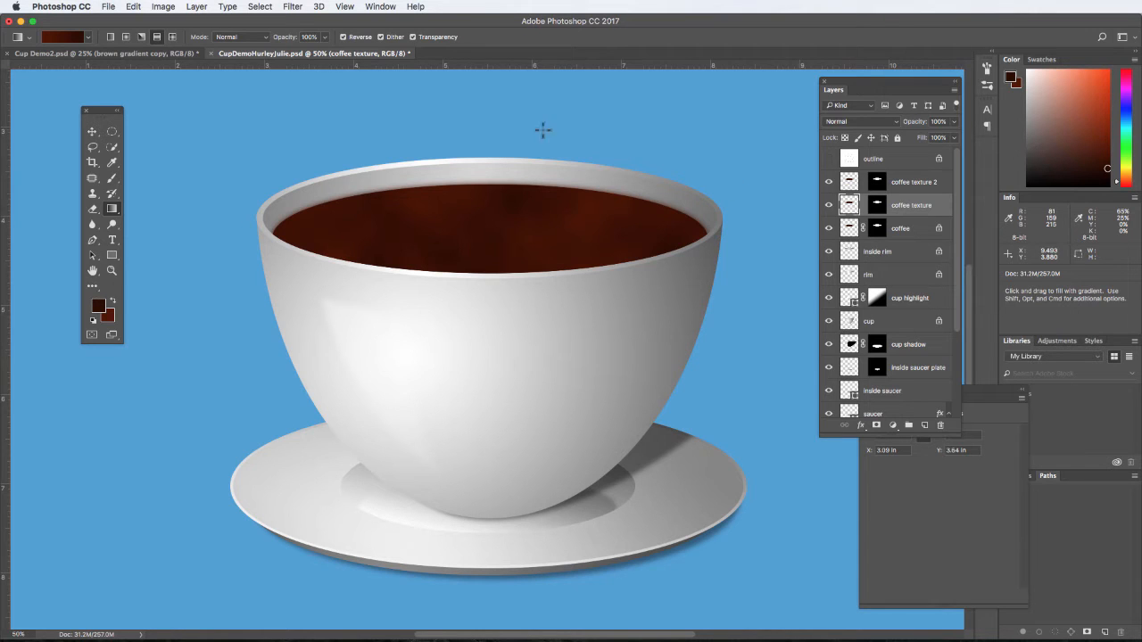
{"action": "left_click", "coordinate": [298, 8]}
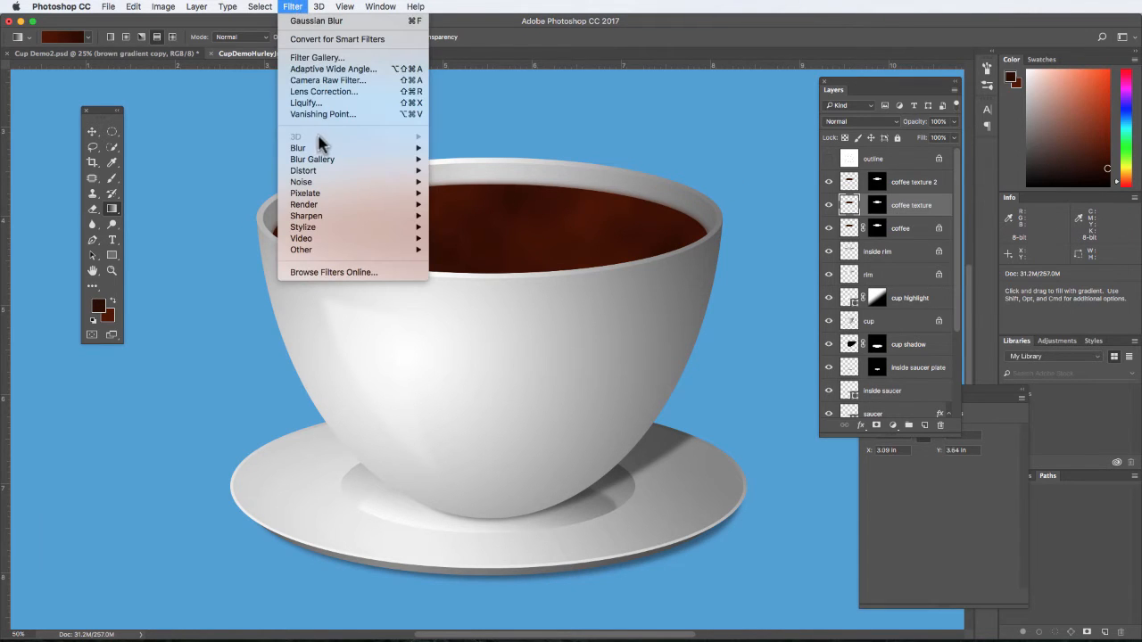
{"action": "mouse_move", "coordinate": [323, 148]}
{"action": "left_click", "coordinate": [457, 193]}
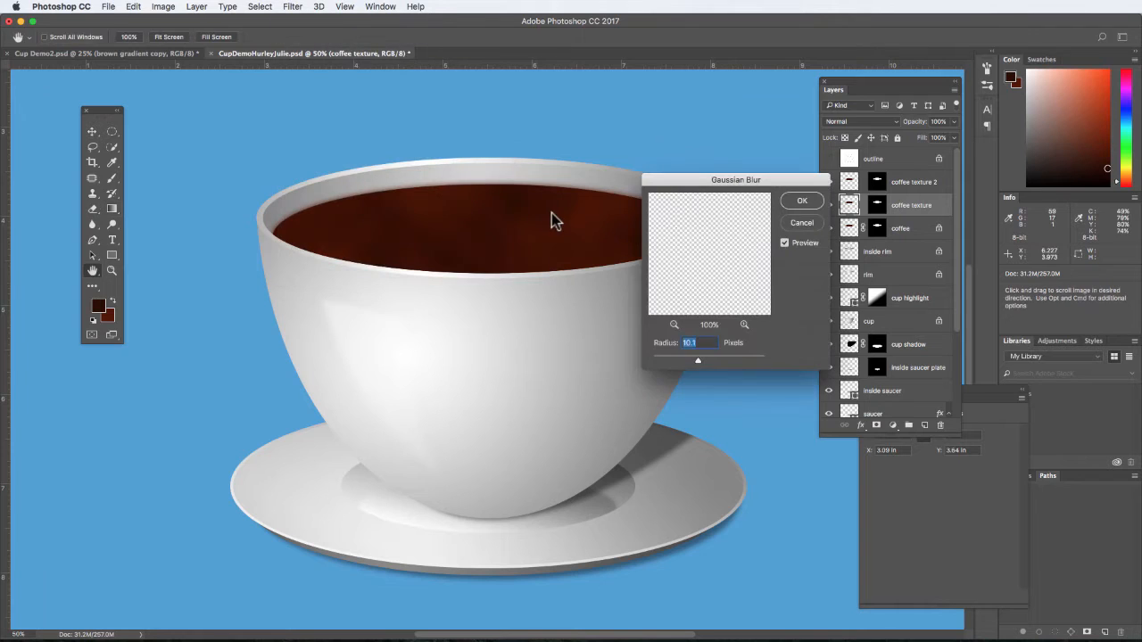
{"action": "left_click_drag", "start_coordinate": [688, 361], "coordinate": [686, 361]}
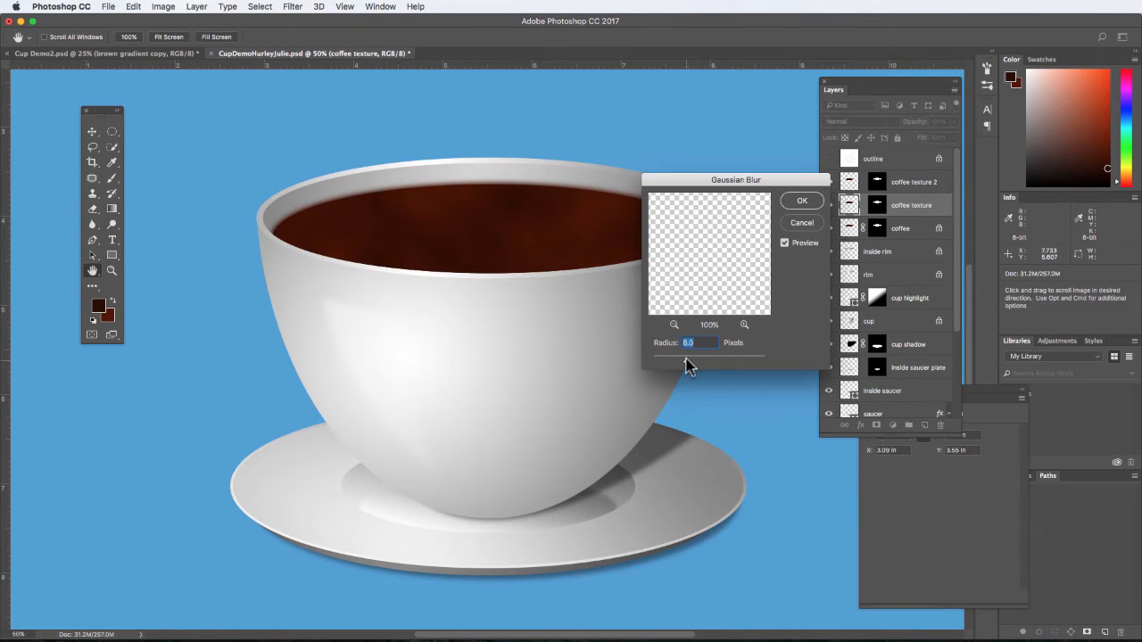
{"action": "left_click", "coordinate": [799, 202]}
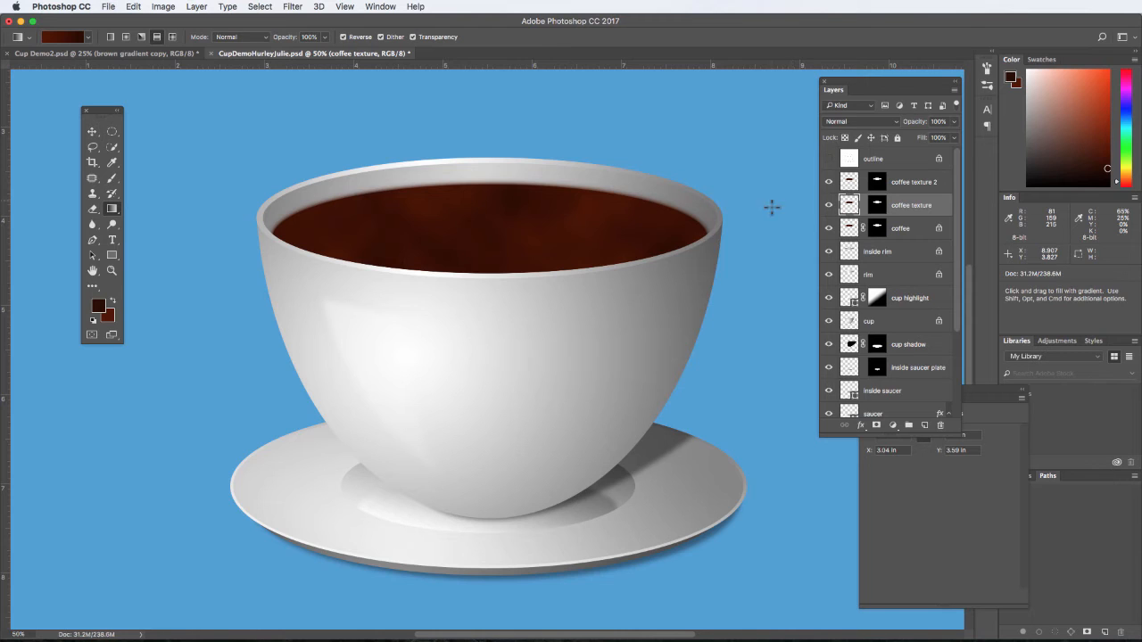
- Nudge the coffee texture layer slightly downward inside the cup with the Move tool
{"action": "left_click", "coordinate": [93, 133]}
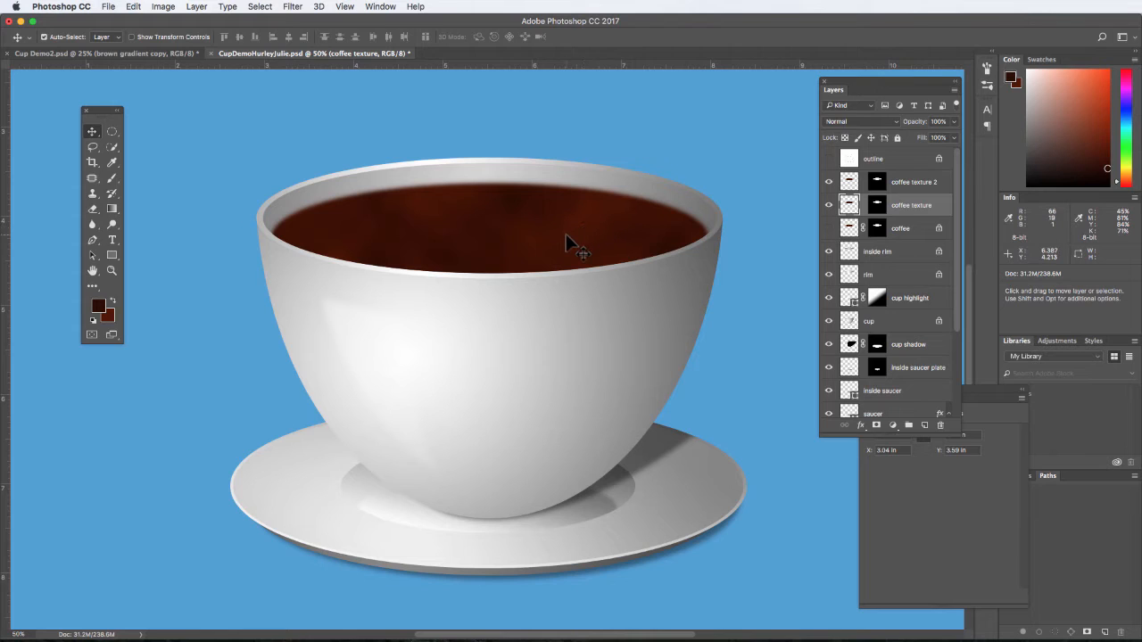
{"action": "key", "text": "Down"}
{"action": "key", "text": "Down"}
{"action": "key", "text": "Down"}
{"action": "key", "text": "Down"}
{"action": "key", "text": "Down"}
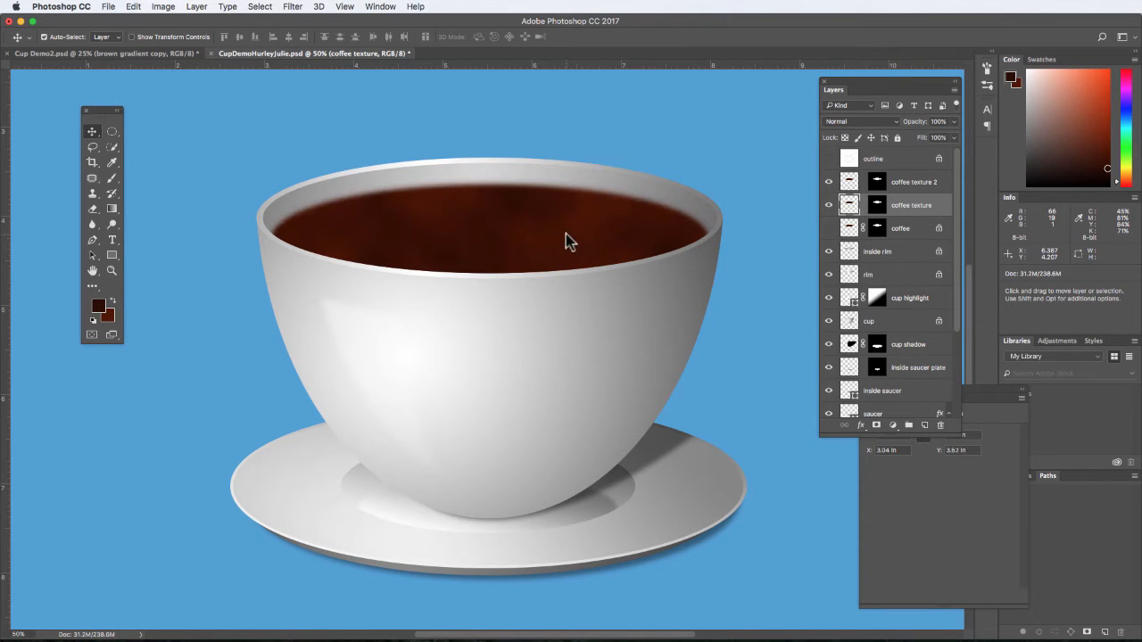
- Move the coffee texture 2 layer beneath coffee texture and set its blend mode to Soft Light
{"action": "left_click", "coordinate": [848, 183]}
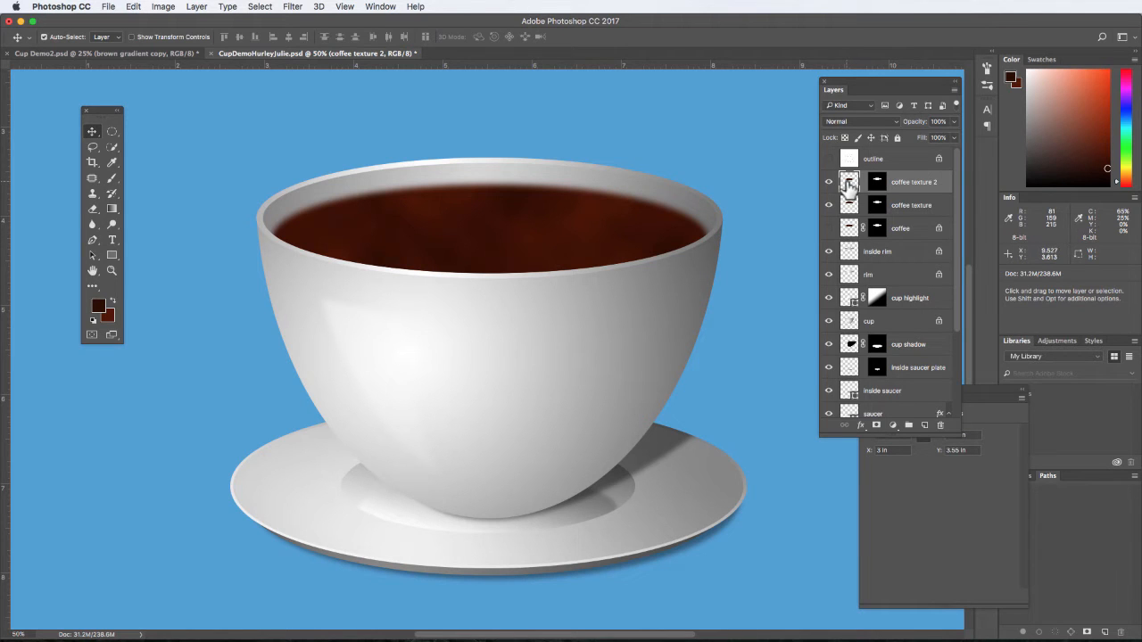
{"action": "left_click_drag", "start_coordinate": [920, 188], "coordinate": [919, 220]}
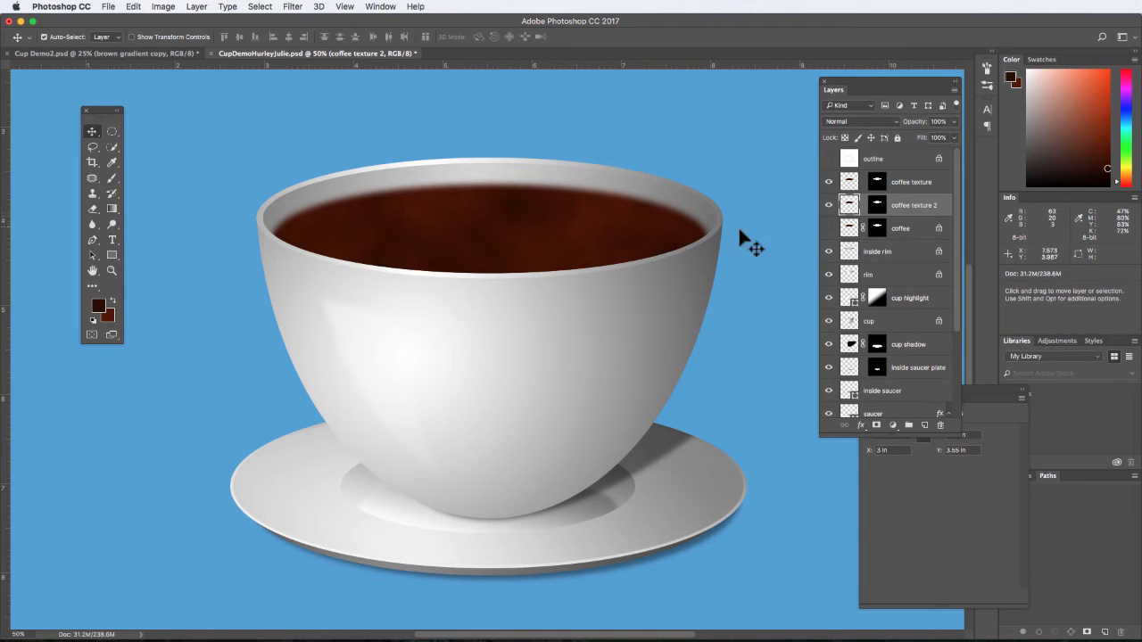
{"action": "left_click", "coordinate": [897, 122]}
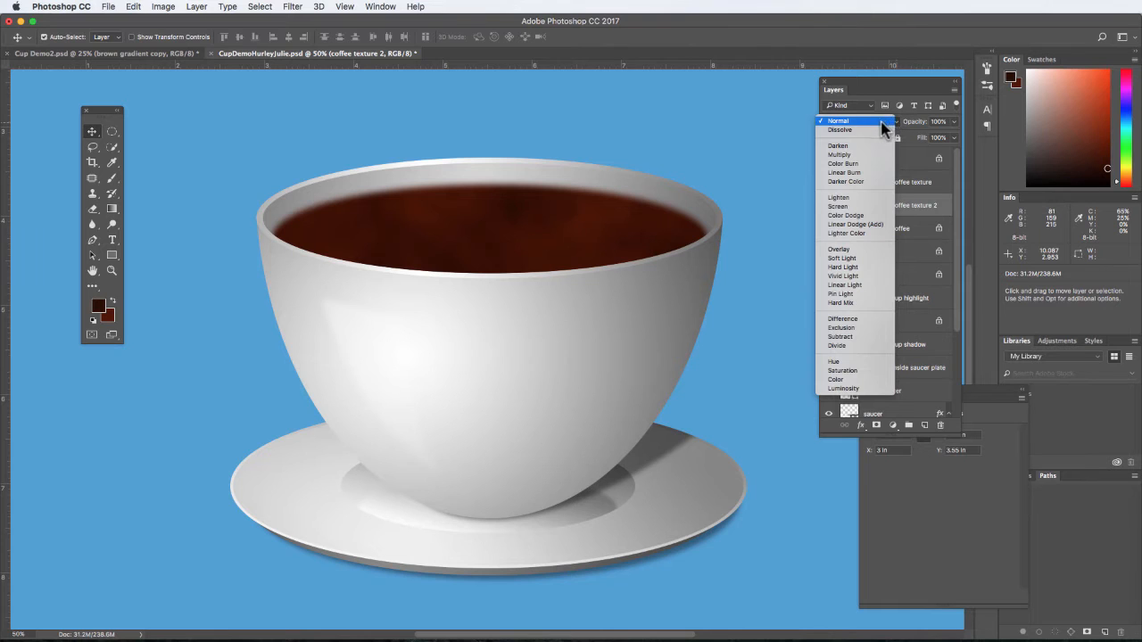
{"action": "left_click", "coordinate": [870, 258]}
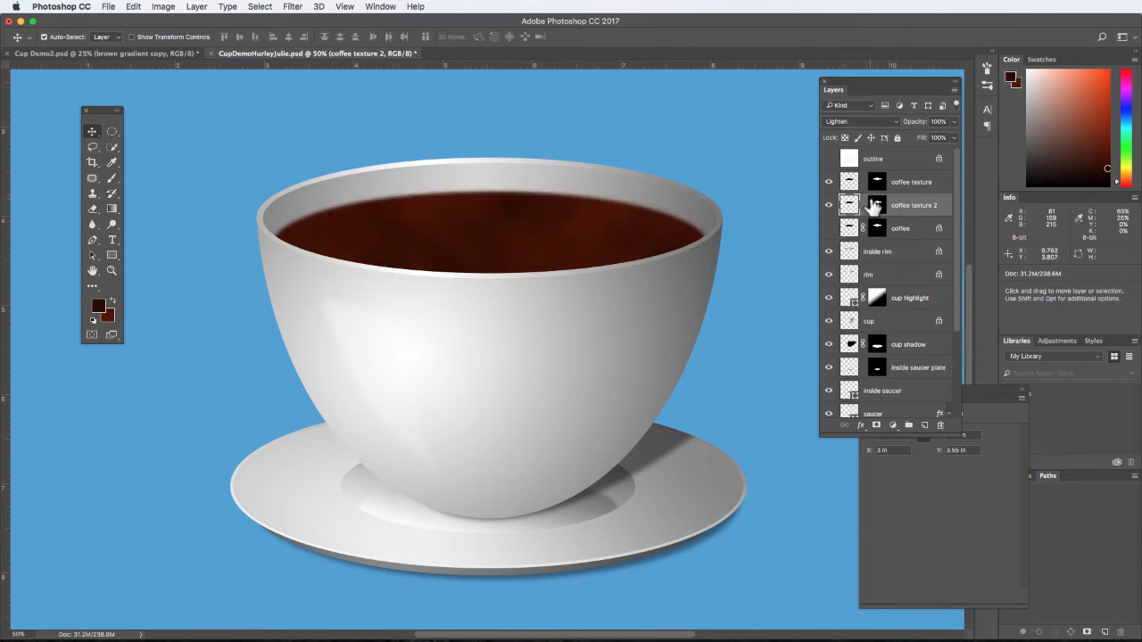
{"action": "left_click", "coordinate": [897, 128]}
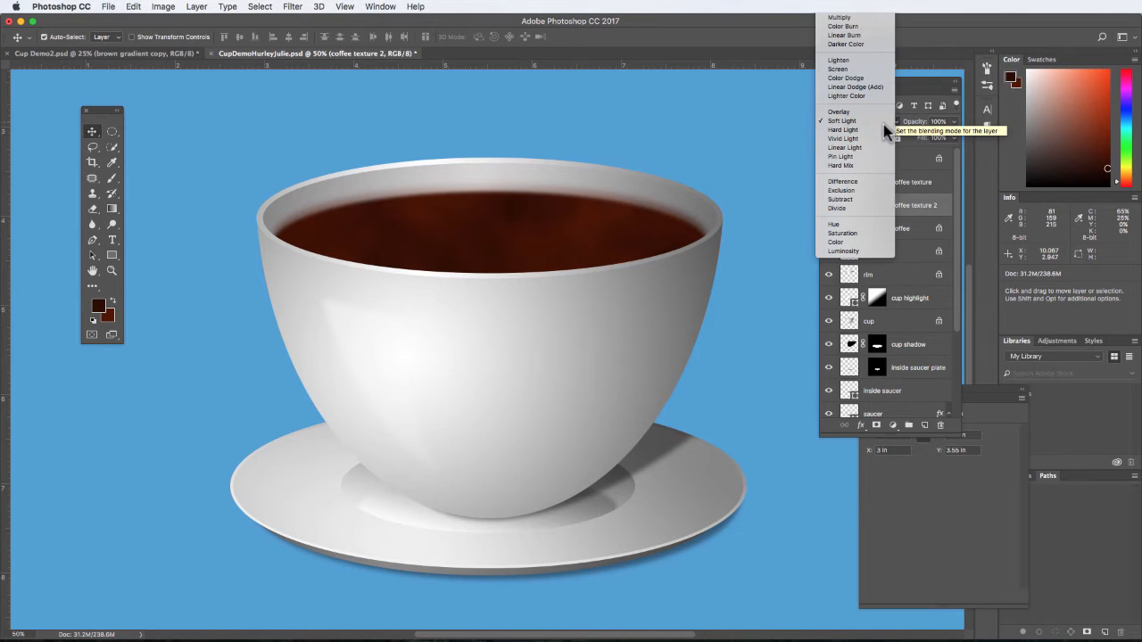
- Set the blend mode of the coffee texture layer to Hard Light
{"action": "left_click", "coordinate": [849, 183]}
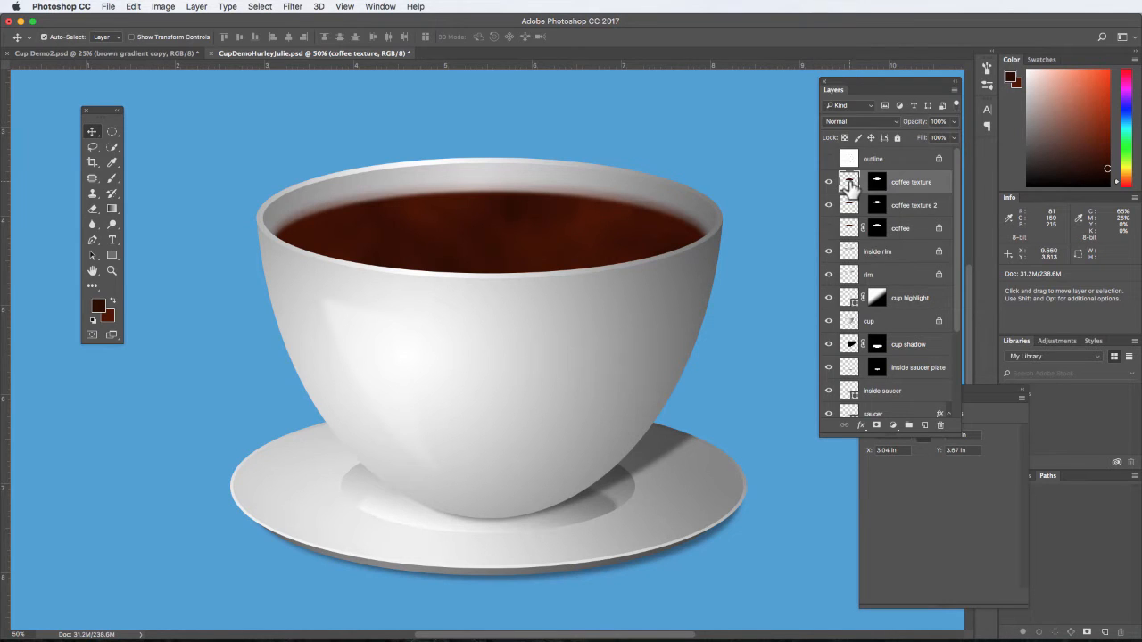
{"action": "left_click", "coordinate": [869, 120]}
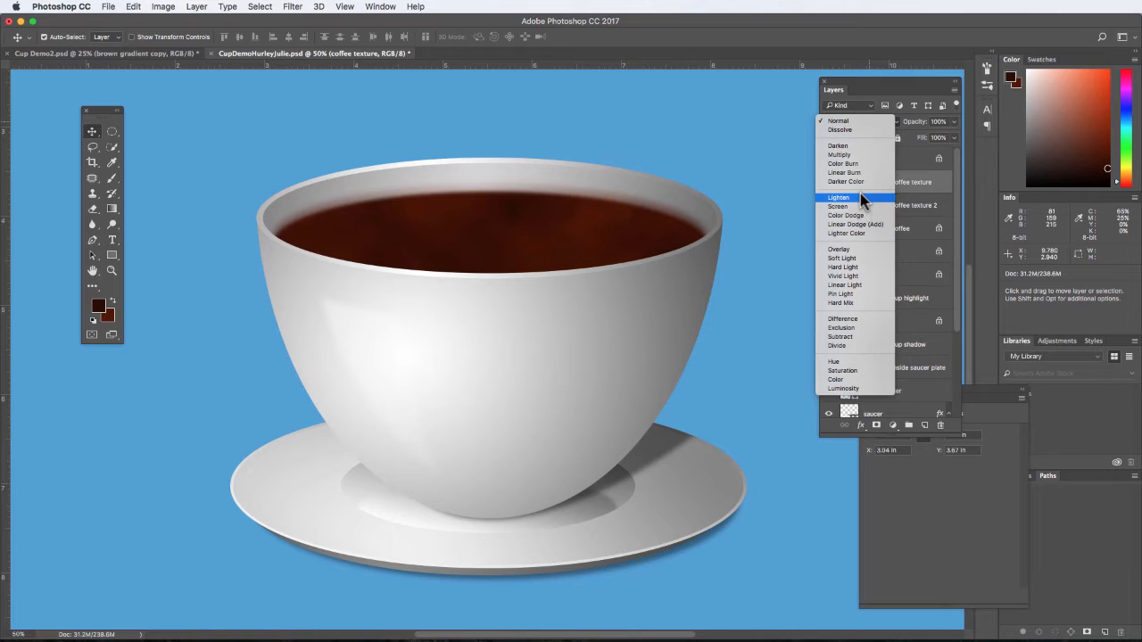
{"action": "left_click", "coordinate": [842, 267]}
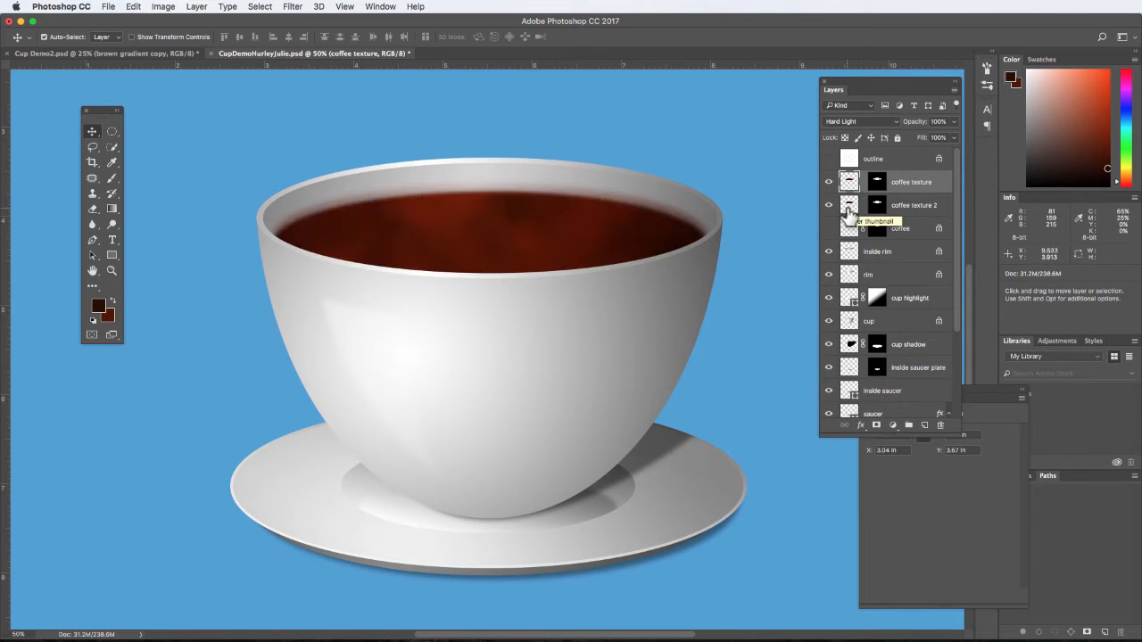
{"action": "left_click", "coordinate": [853, 122]}
{"action": "left_click", "coordinate": [853, 121]}
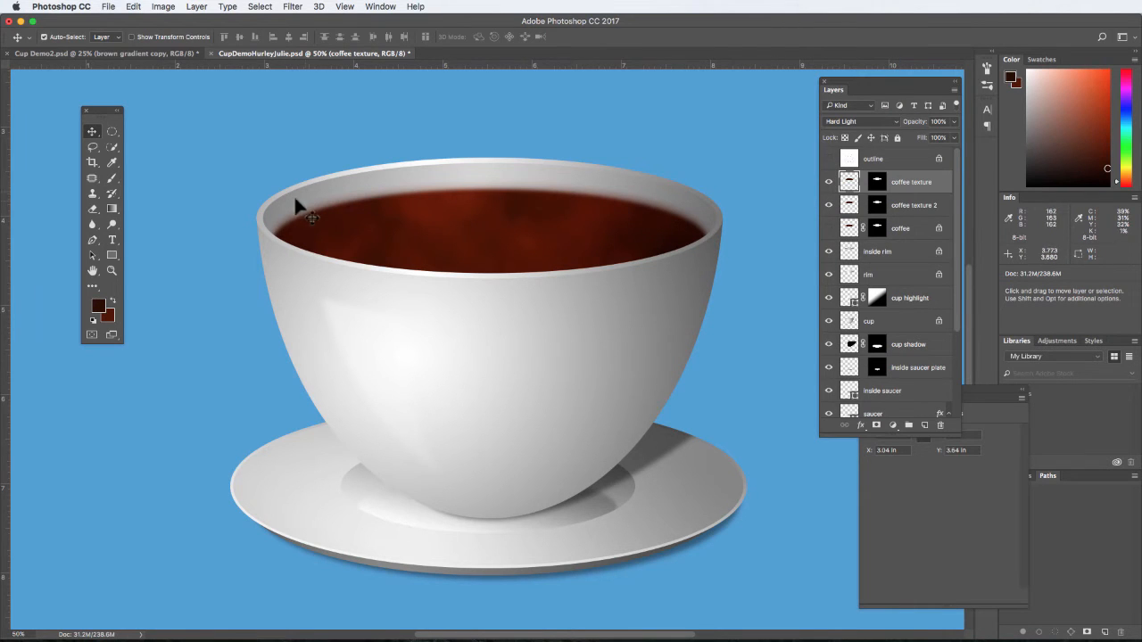
- Free Transform the coffee texture 2 layer to widen it symmetrically about its centre to about 103.6%
{"action": "left_click", "coordinate": [853, 209]}
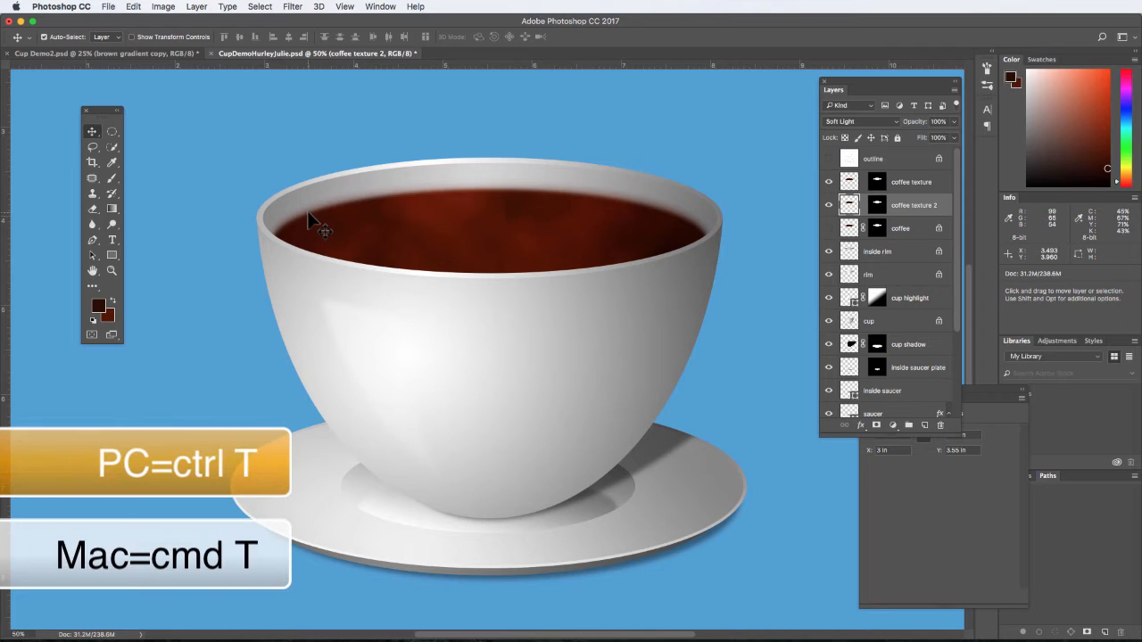
{"action": "key", "text": "super+t"}
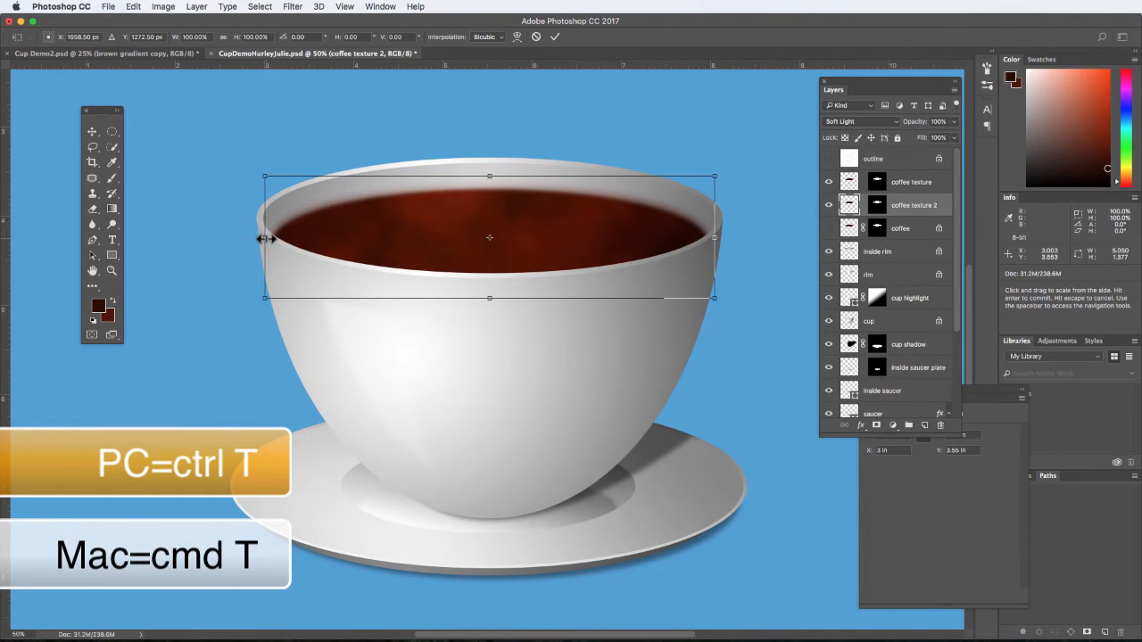
{"action": "left_click_drag", "start_coordinate": [264, 238], "coordinate": [258, 237]}
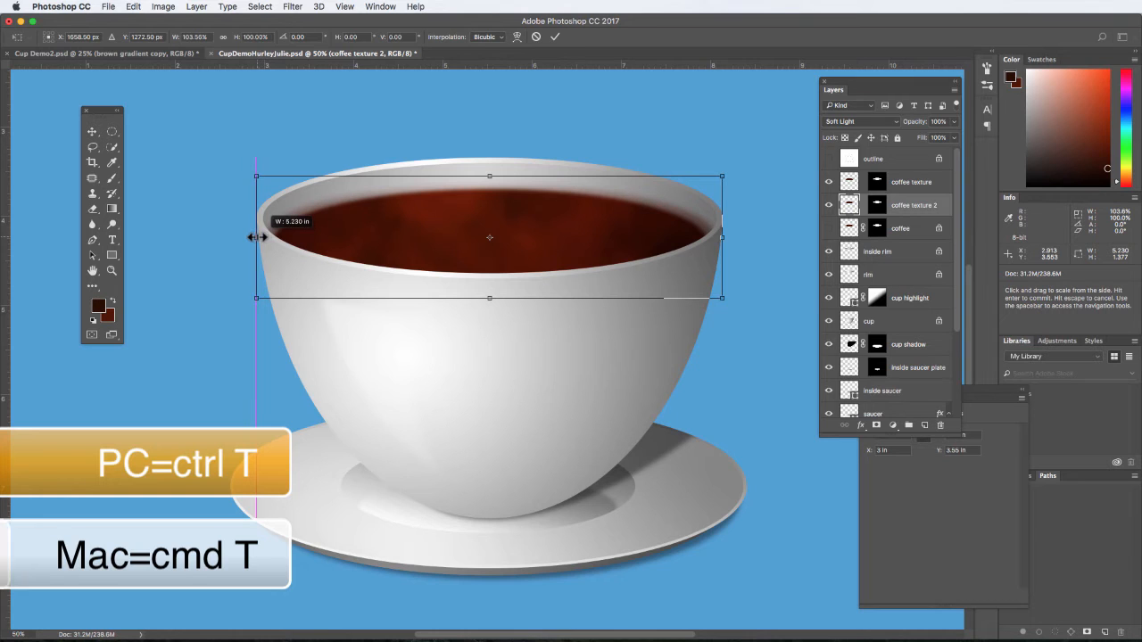
{"action": "left_click_drag", "start_coordinate": [258, 237], "coordinate": [258, 238]}
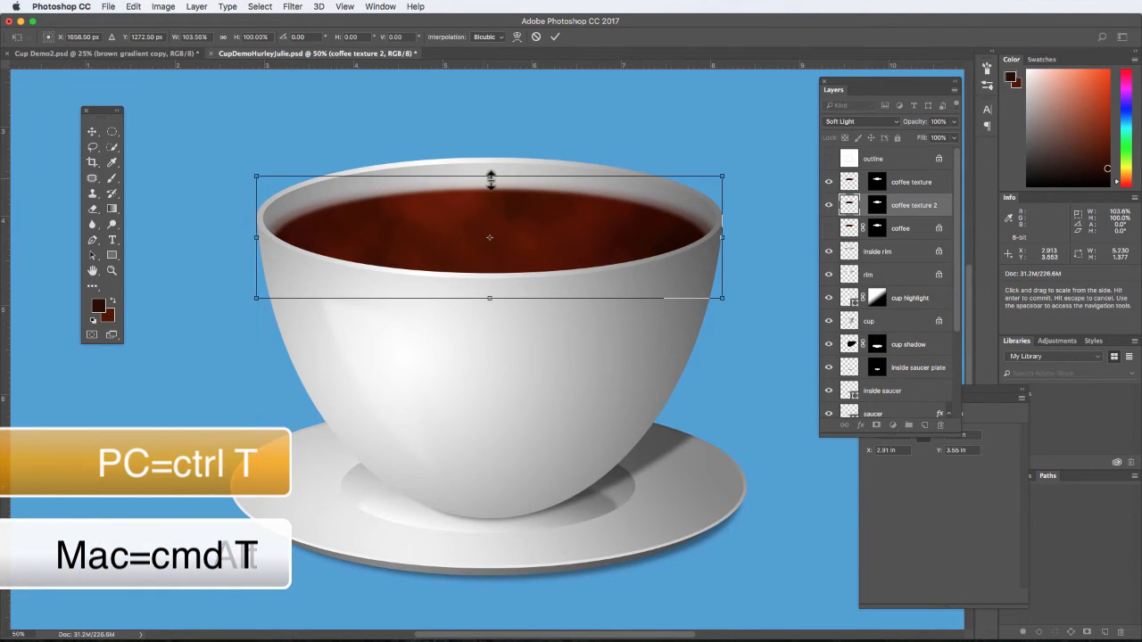
{"action": "key", "text": "Return"}
- Stretch the coffee texture layer slightly taller about its centre with Free Transform
{"action": "left_click", "coordinate": [849, 183]}
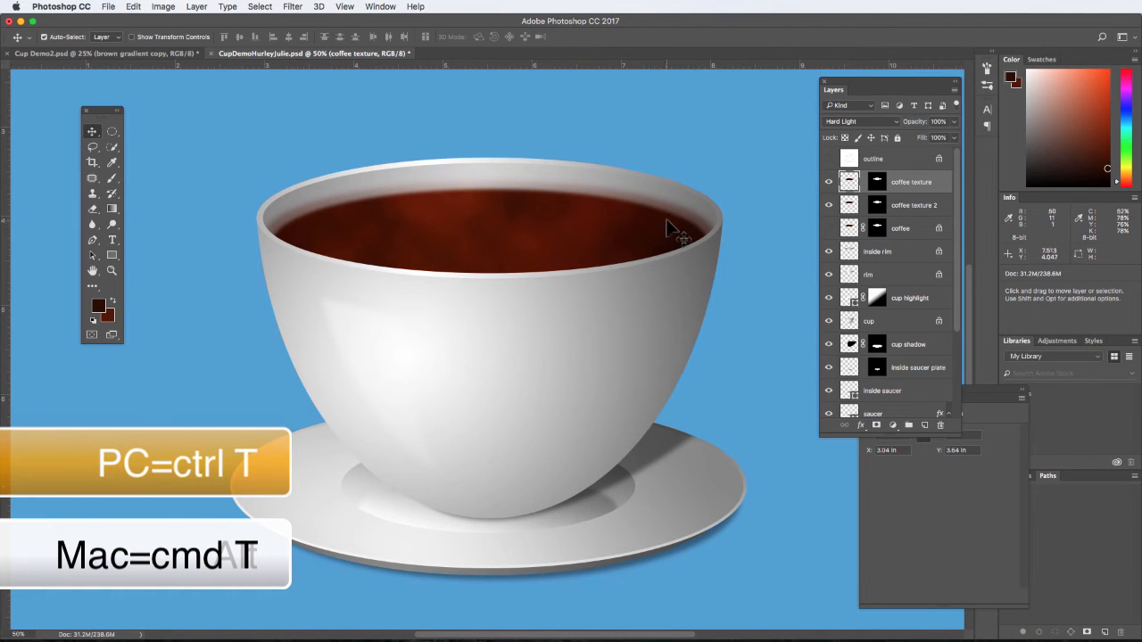
{"action": "key", "text": "super+t"}
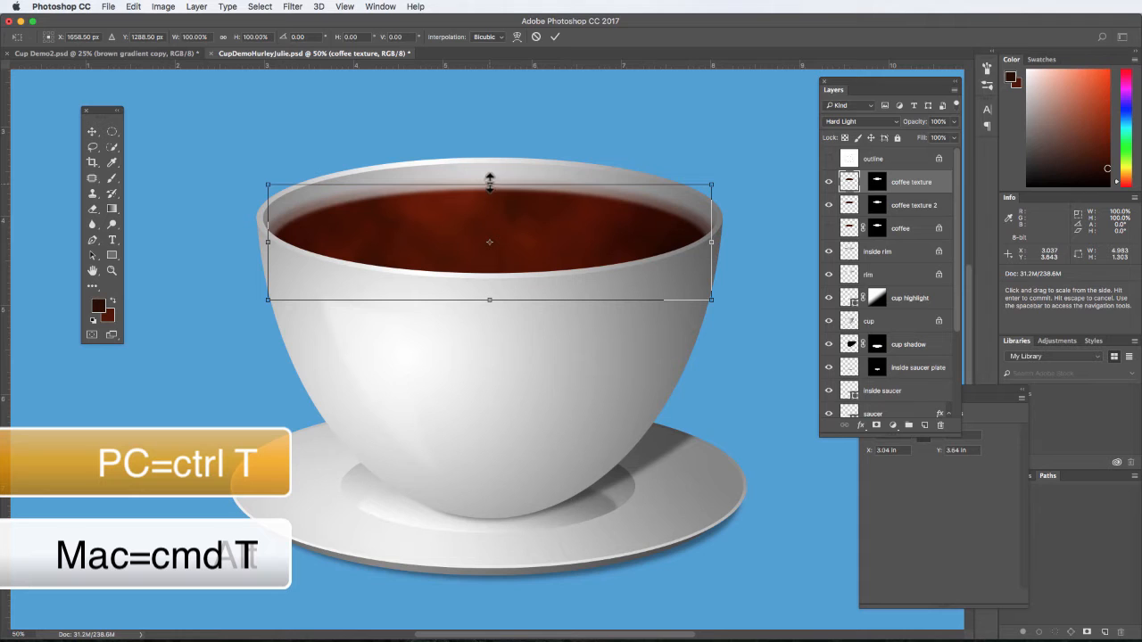
{"action": "left_click_drag", "start_coordinate": [489, 181], "coordinate": [490, 178]}
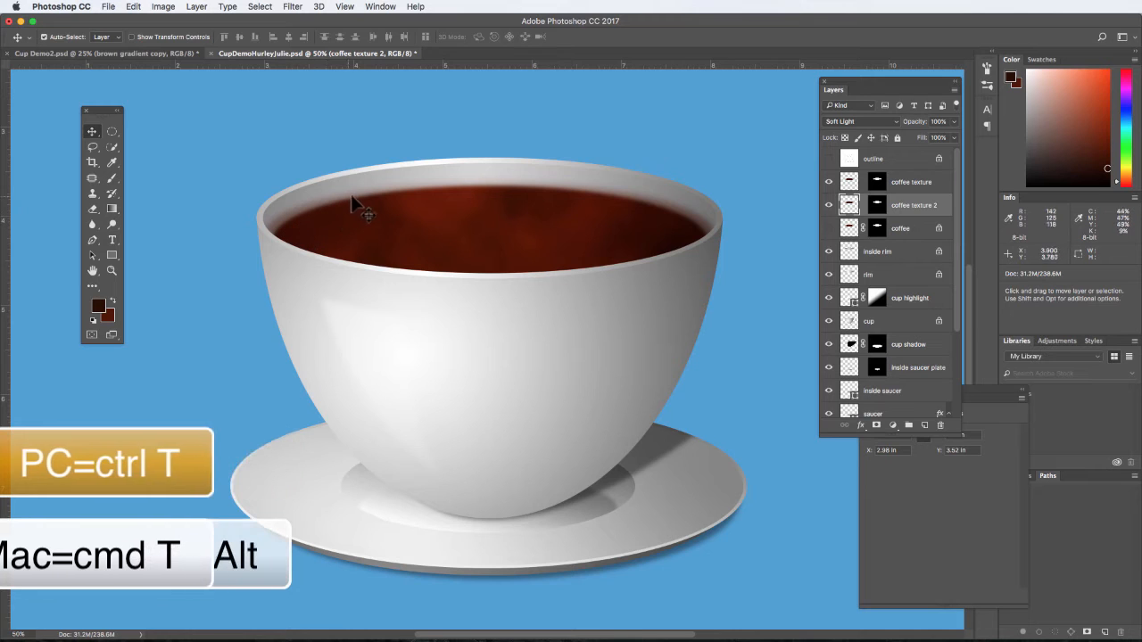
- Compare the coffee surface with and without the coffee texture 2 layer, and duplicate that layer
{"action": "left_click", "coordinate": [829, 205]}
{"action": "left_click", "coordinate": [829, 205]}
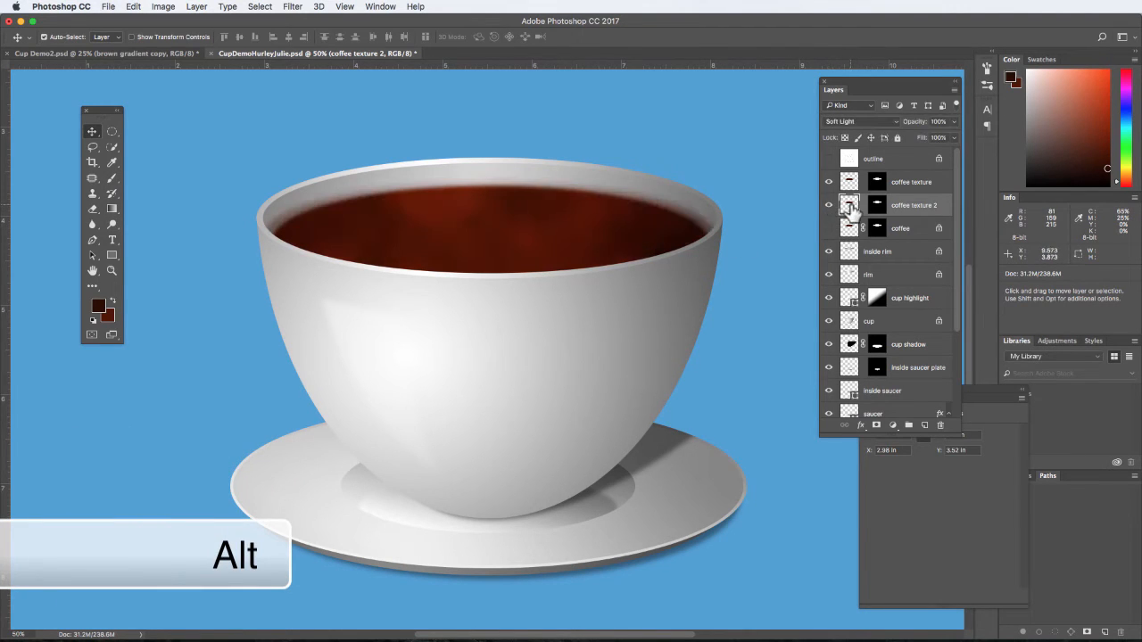
{"action": "right_click", "coordinate": [928, 206]}
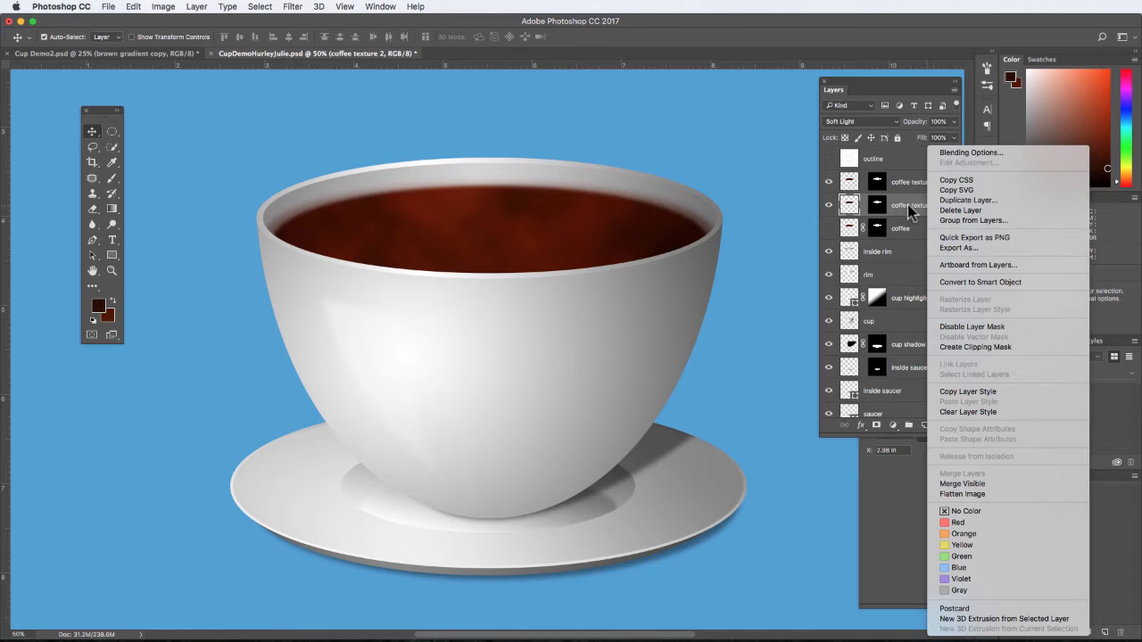
{"action": "left_click", "coordinate": [959, 205]}
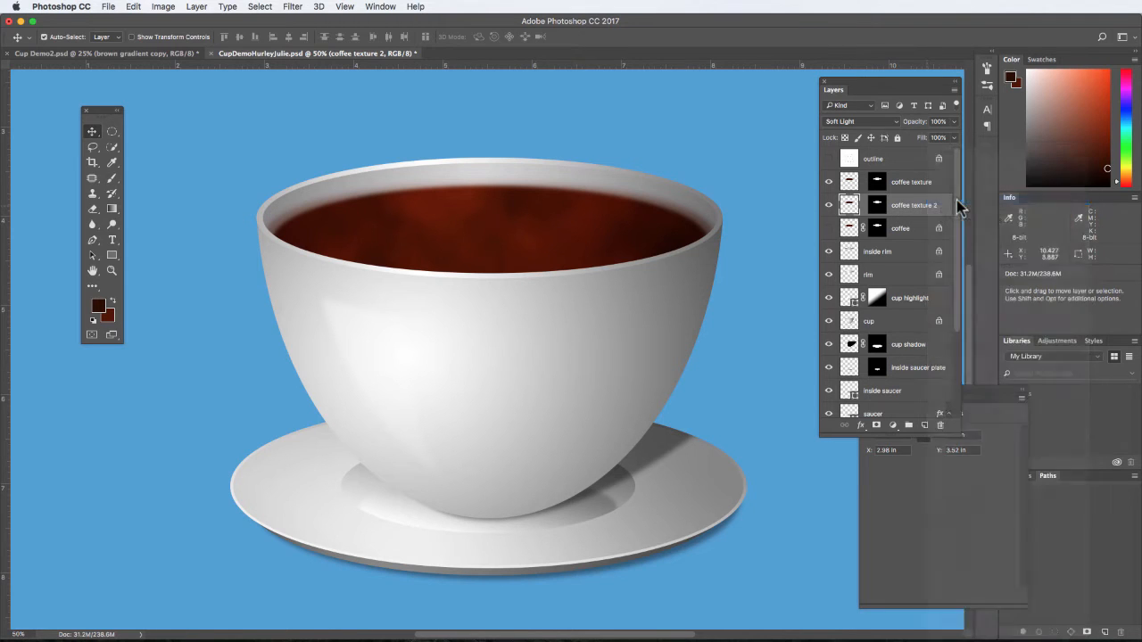
{"action": "left_click", "coordinate": [669, 257]}
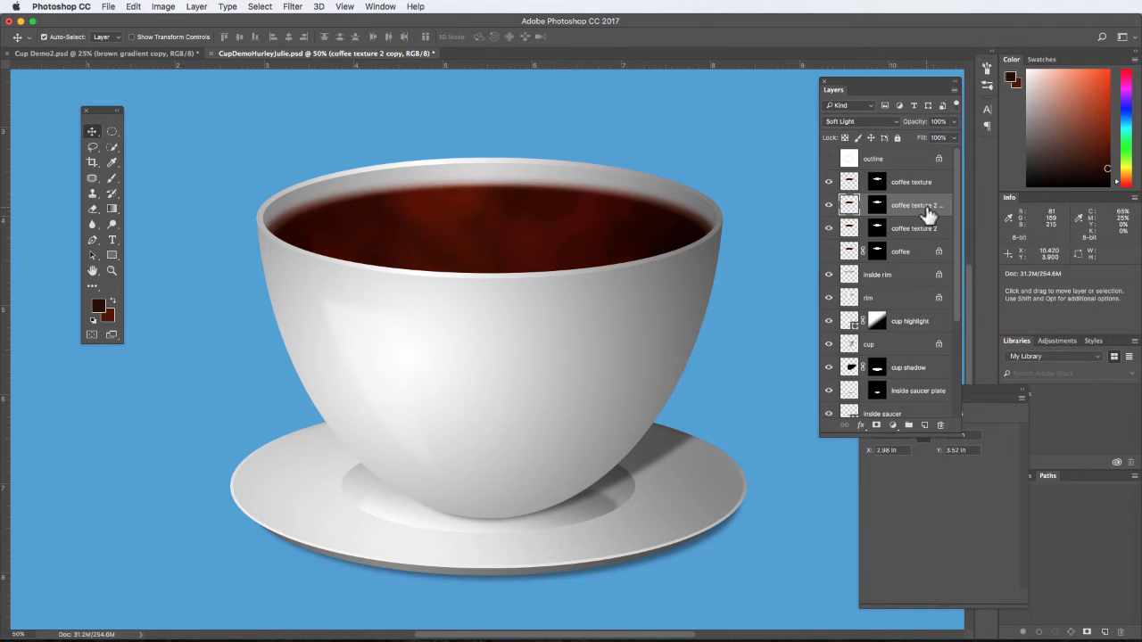
- Move the coffee layer above the coffee texture layer and set its blend mode to Soft Light
{"action": "left_click", "coordinate": [903, 255]}
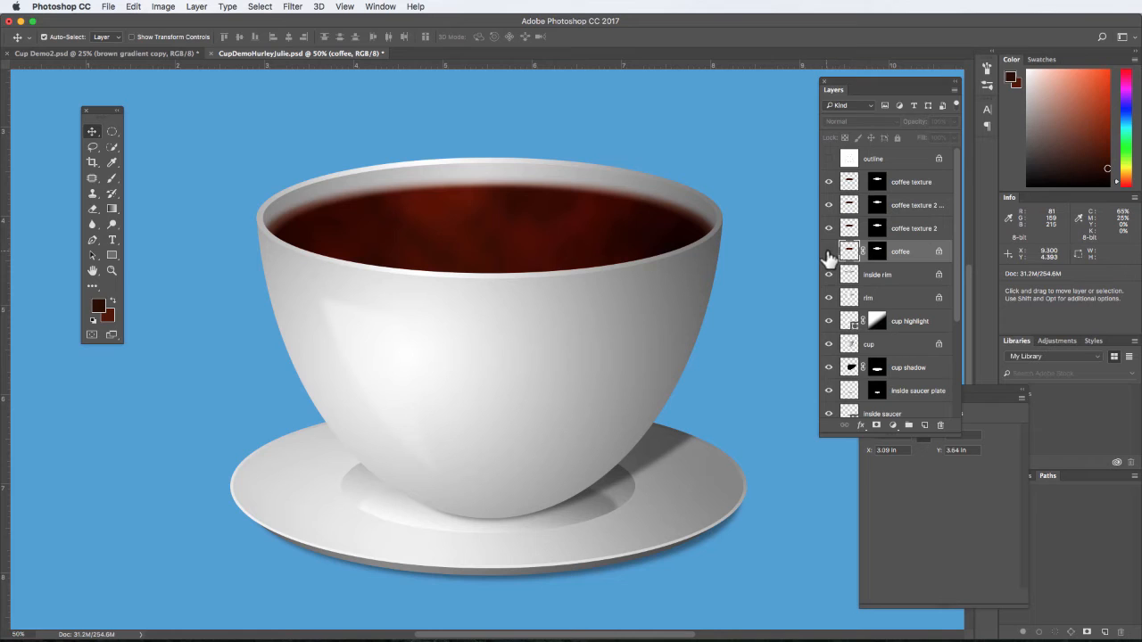
{"action": "left_click", "coordinate": [828, 252]}
{"action": "left_click_drag", "start_coordinate": [908, 256], "coordinate": [898, 177]}
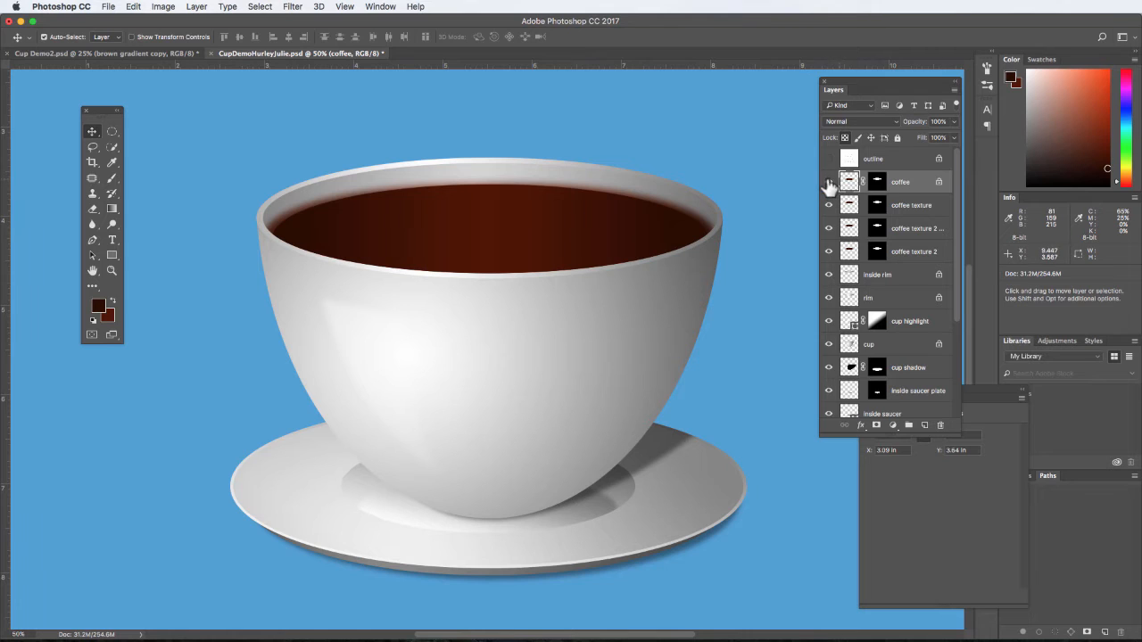
{"action": "left_click", "coordinate": [892, 124]}
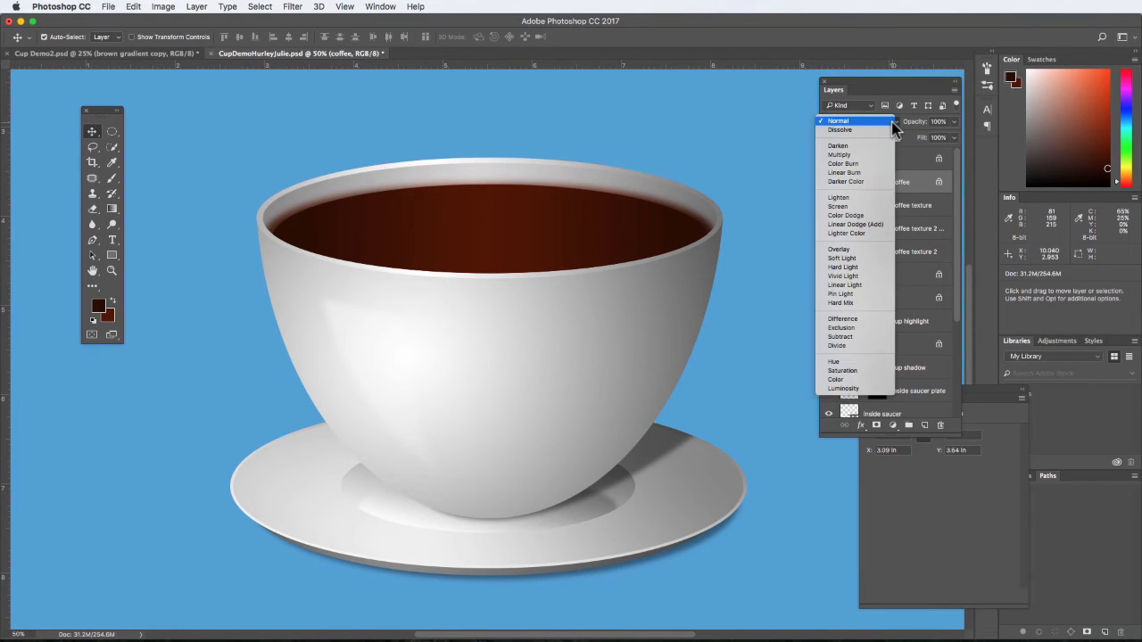
{"action": "left_click", "coordinate": [854, 257]}
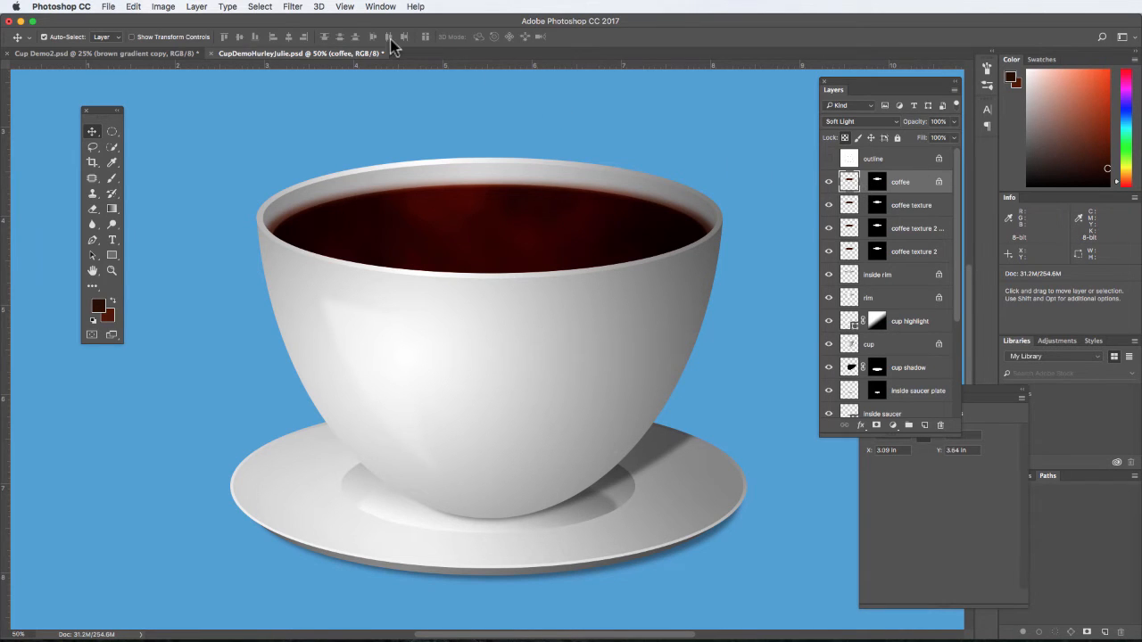
{"action": "left_click", "coordinate": [292, 7]}
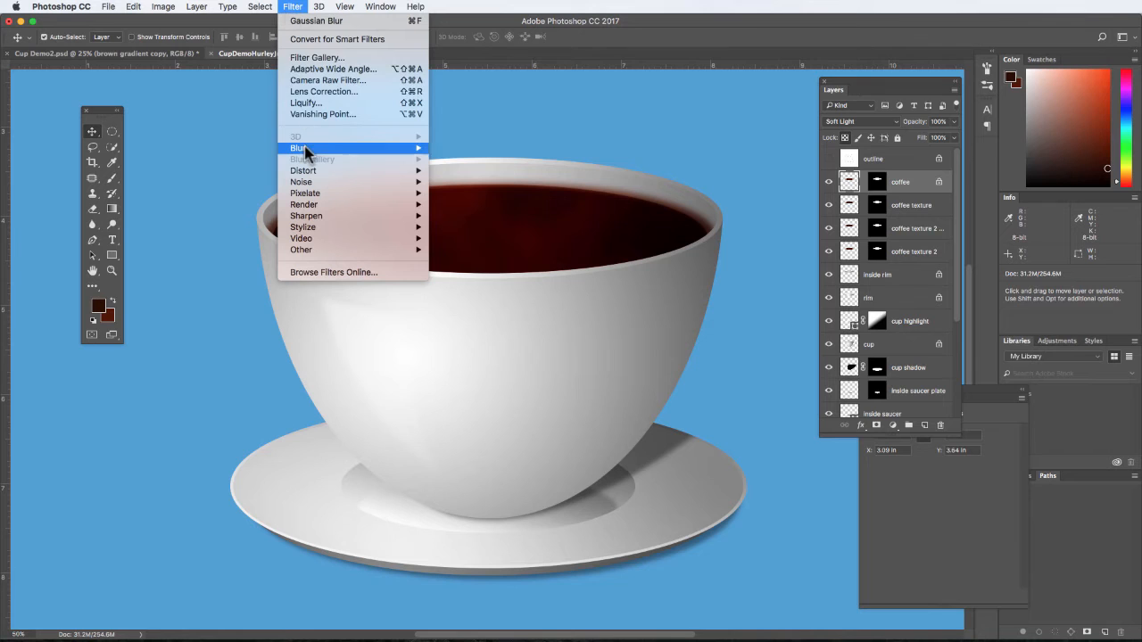
{"action": "mouse_move", "coordinate": [390, 148]}
{"action": "left_click", "coordinate": [459, 196]}
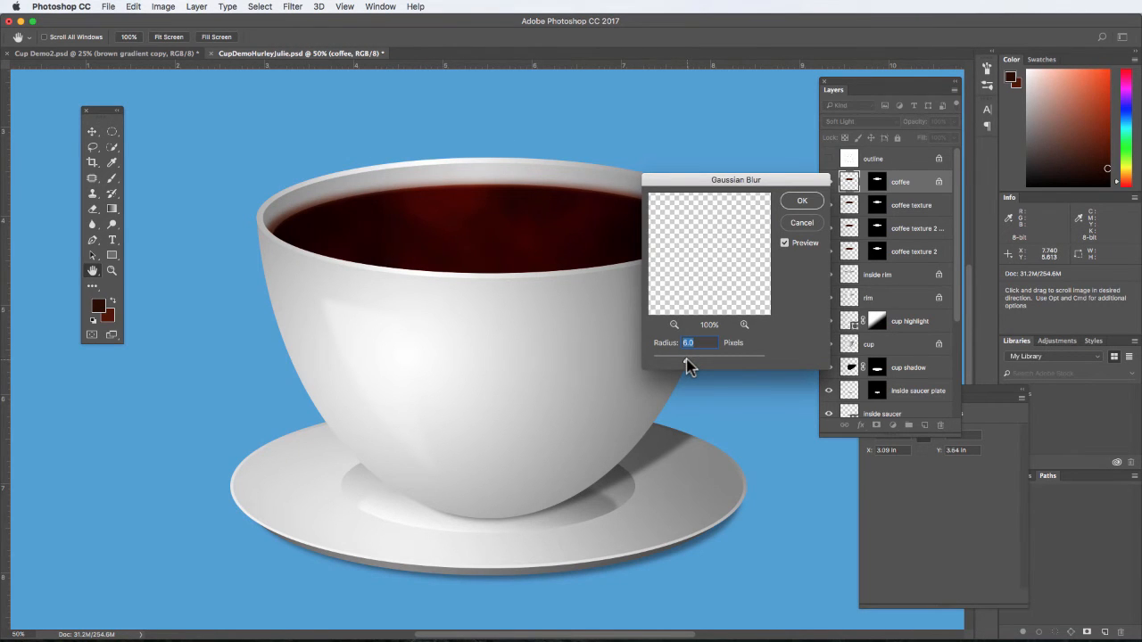
{"action": "left_click_drag", "start_coordinate": [677, 361], "coordinate": [670, 360]}
{"action": "left_click", "coordinate": [800, 224]}
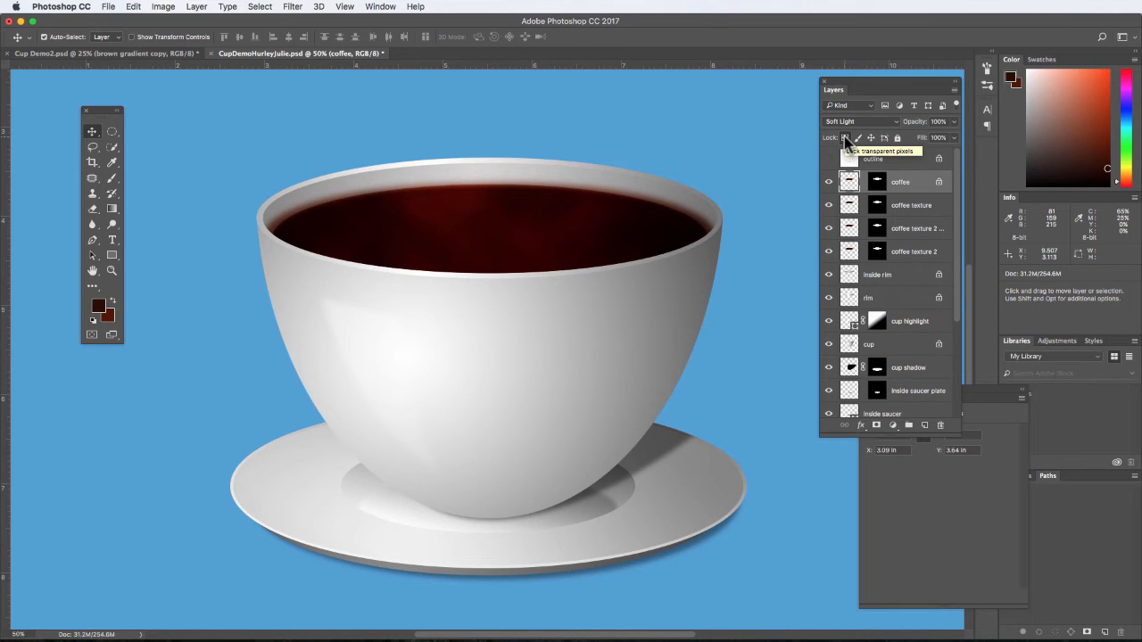
- Apply a Gaussian Blur with a radius of about 2.5 pixels to the coffee layer
{"action": "left_click", "coordinate": [293, 6]}
{"action": "mouse_move", "coordinate": [326, 152]}
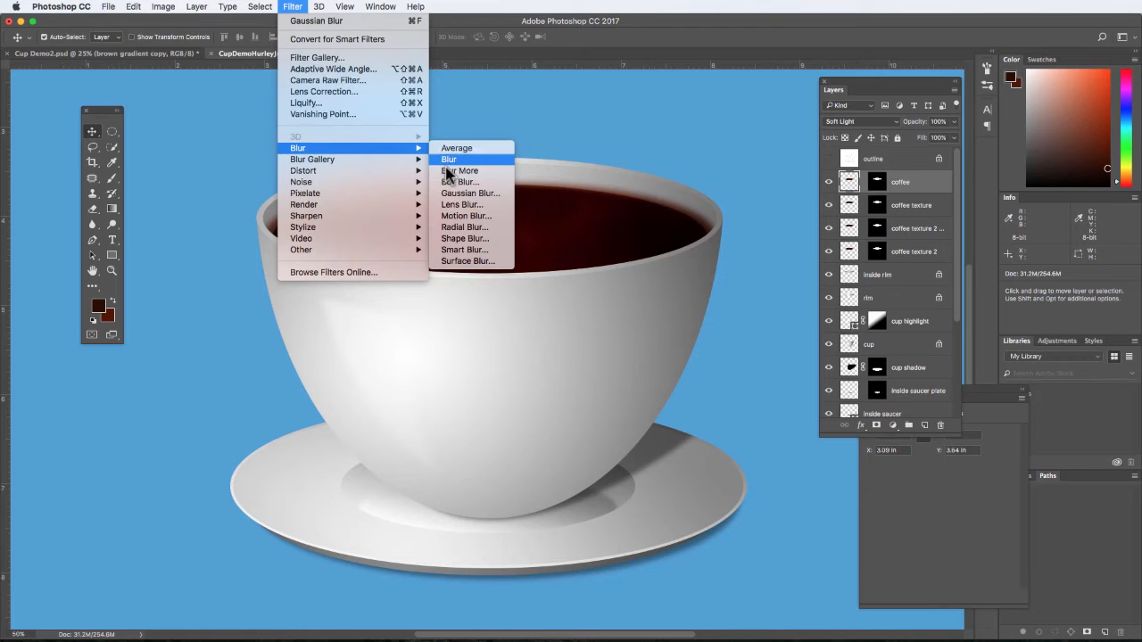
{"action": "left_click", "coordinate": [500, 196]}
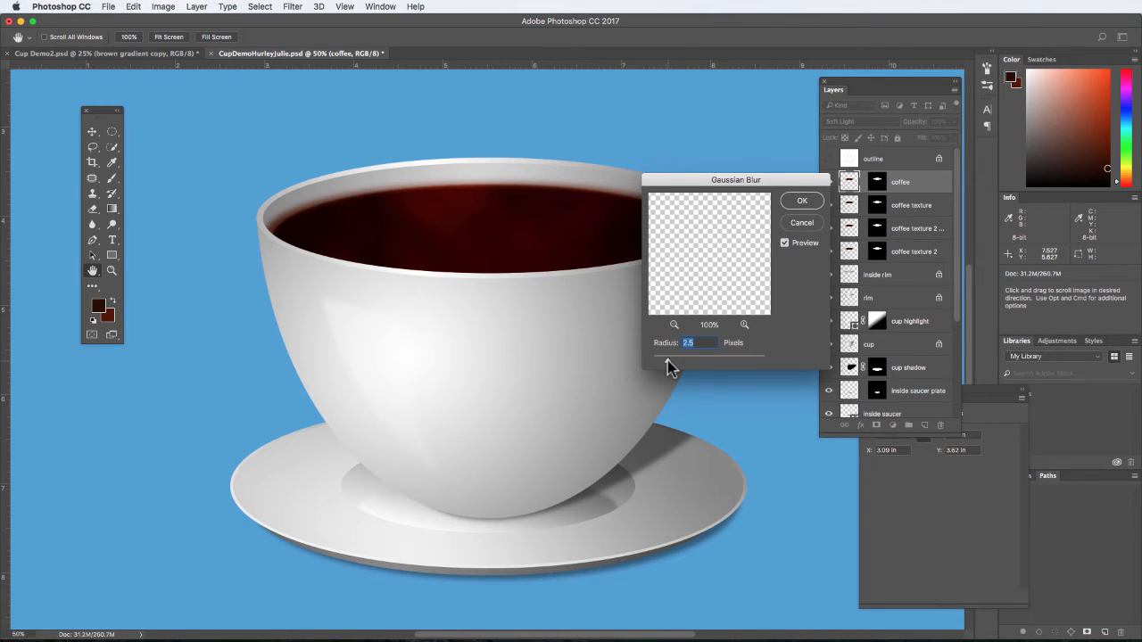
{"action": "left_click_drag", "start_coordinate": [668, 361], "coordinate": [671, 362]}
{"action": "left_click", "coordinate": [800, 202]}
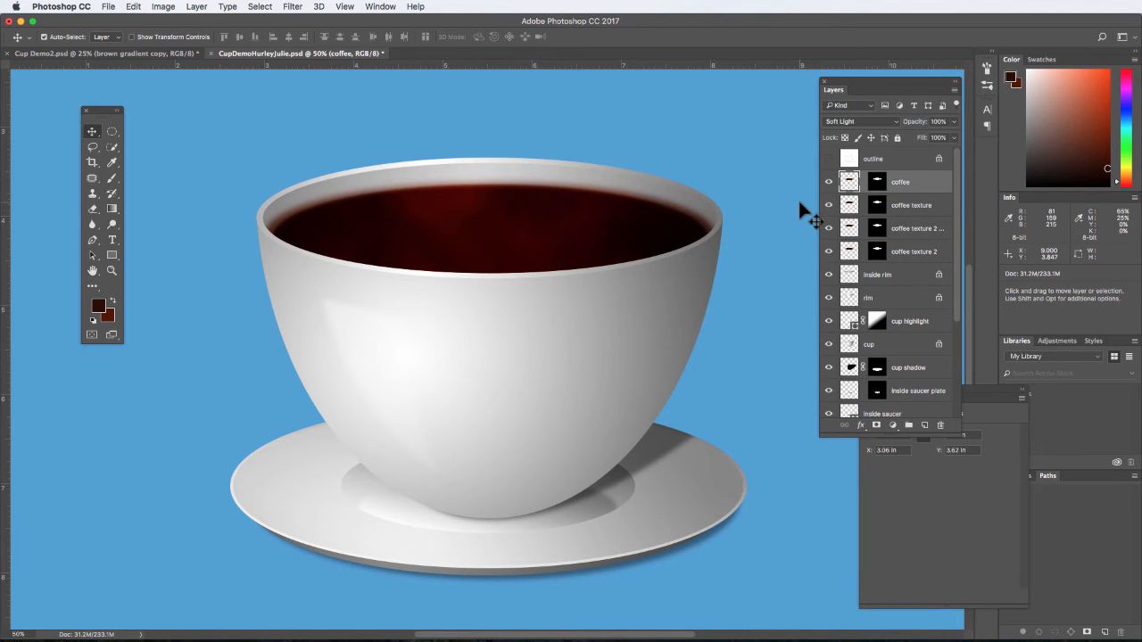
- Add a new layer above the coffee layer and name it coffee highlight
{"action": "key", "text": "super+minus"}
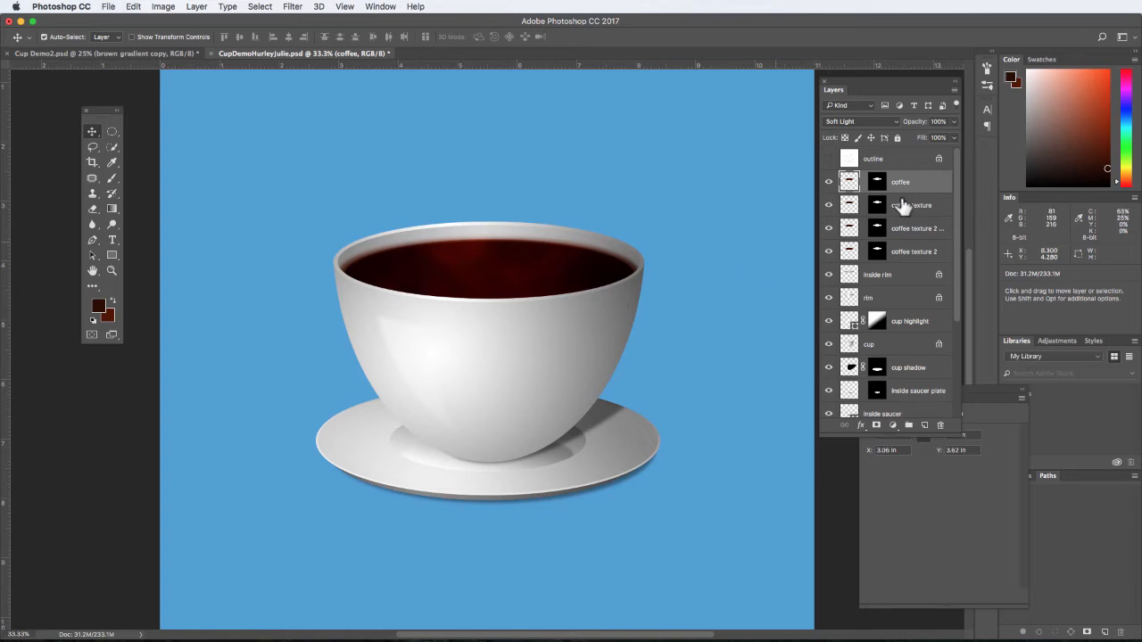
{"action": "left_click", "coordinate": [925, 426]}
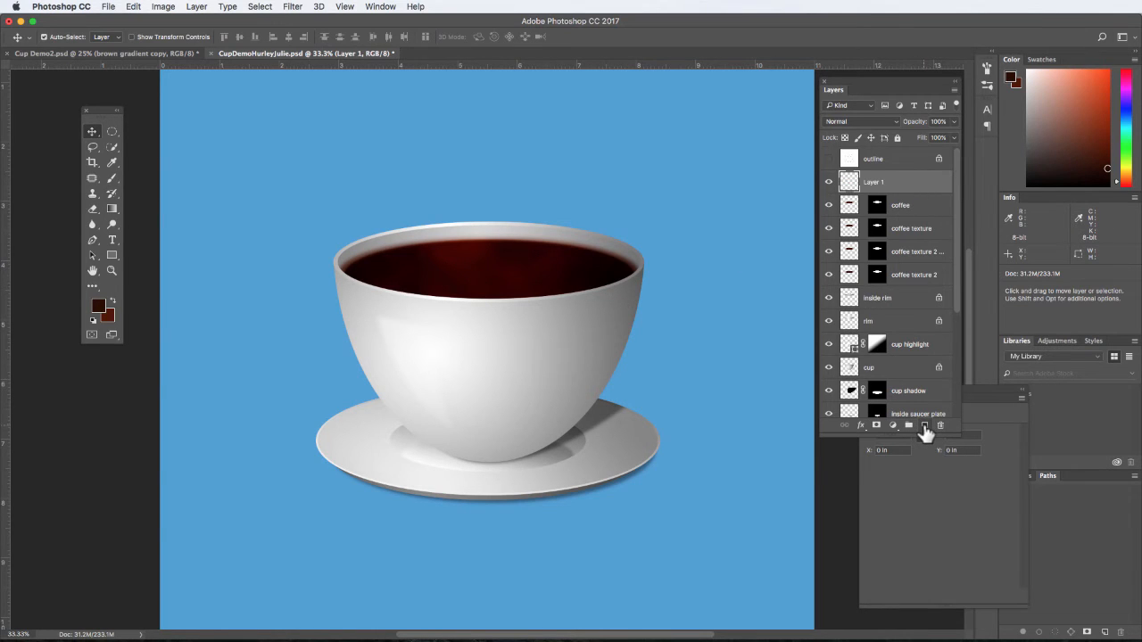
{"action": "double_click", "coordinate": [874, 182]}
{"action": "left_click", "coordinate": [930, 184]}
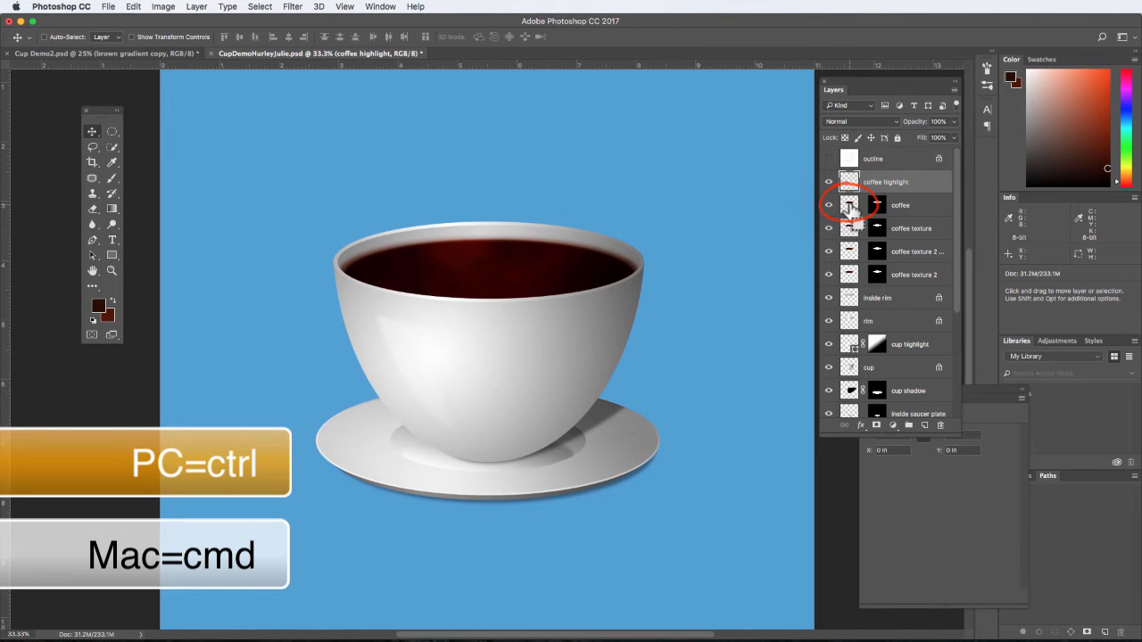
- Load the coffee layer's shape as a selection and shift it downward, with white as foreground and black as background for a gradient
{"action": "left_click", "coordinate": [850, 207], "text": "super"}
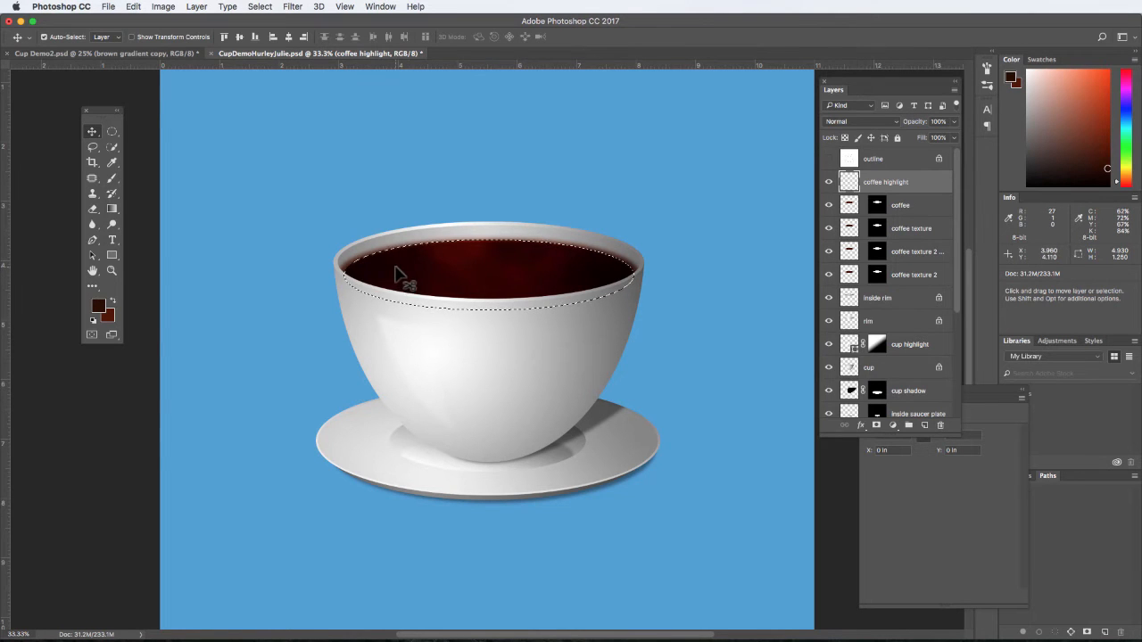
{"action": "key", "text": "g"}
{"action": "key", "text": "d"}
{"action": "key", "text": "x"}
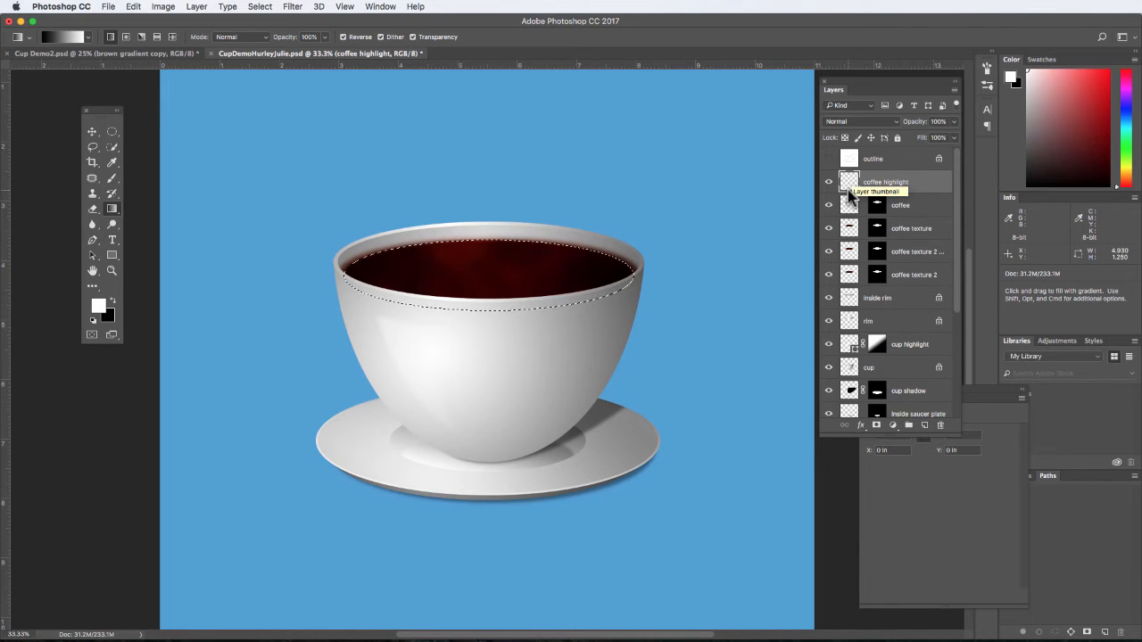
{"action": "key", "text": "shift+Down"}
{"action": "key", "text": "shift+Down"}
{"action": "key", "text": "shift+Down"}
{"action": "key", "text": "shift+Down"}
{"action": "key", "text": "shift+Down"}
{"action": "key", "text": "shift+Down"}
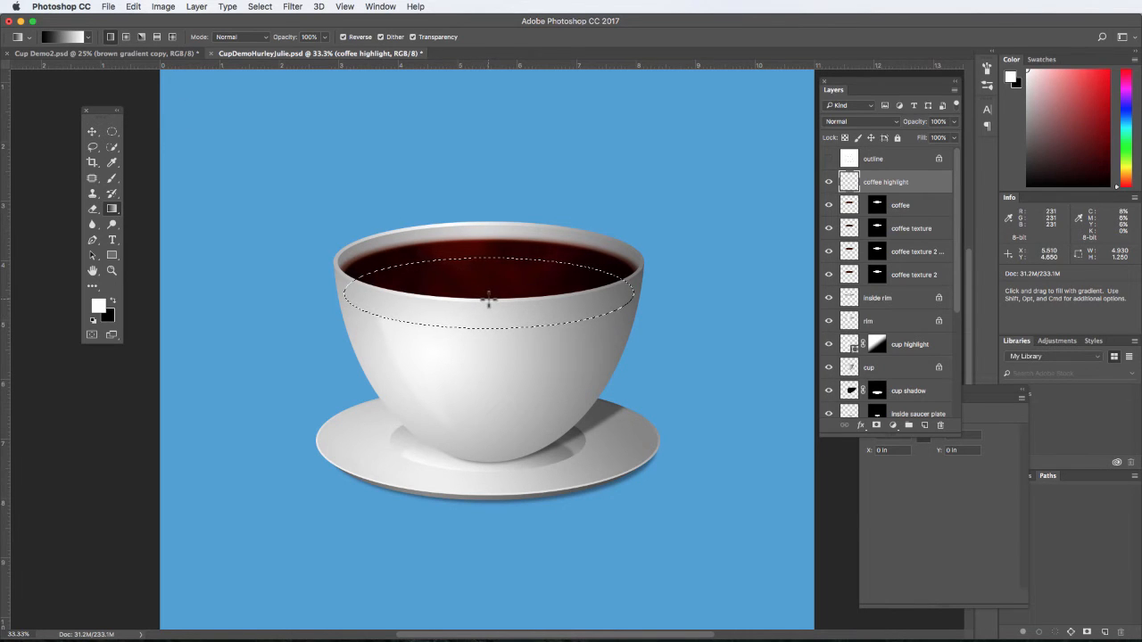
- Fill the selection on coffee highlight with a short vertical gradient from white at its upper edge to black, and deselect
{"action": "left_click_drag", "start_coordinate": [488, 301], "coordinate": [486, 257]}
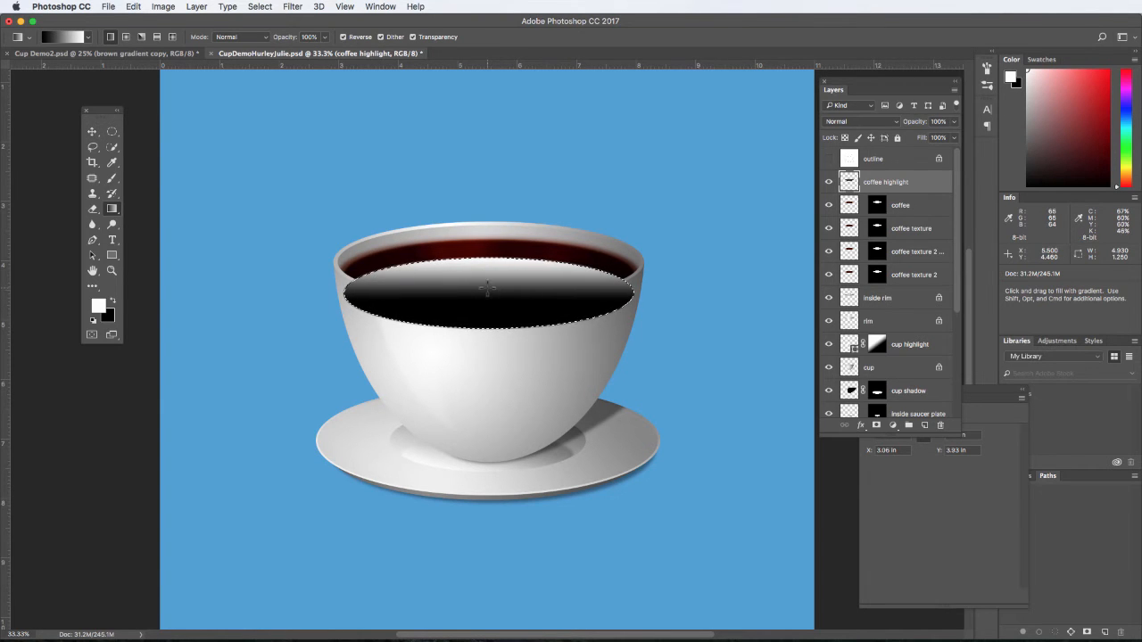
{"action": "left_click_drag", "start_coordinate": [487, 288], "coordinate": [487, 259]}
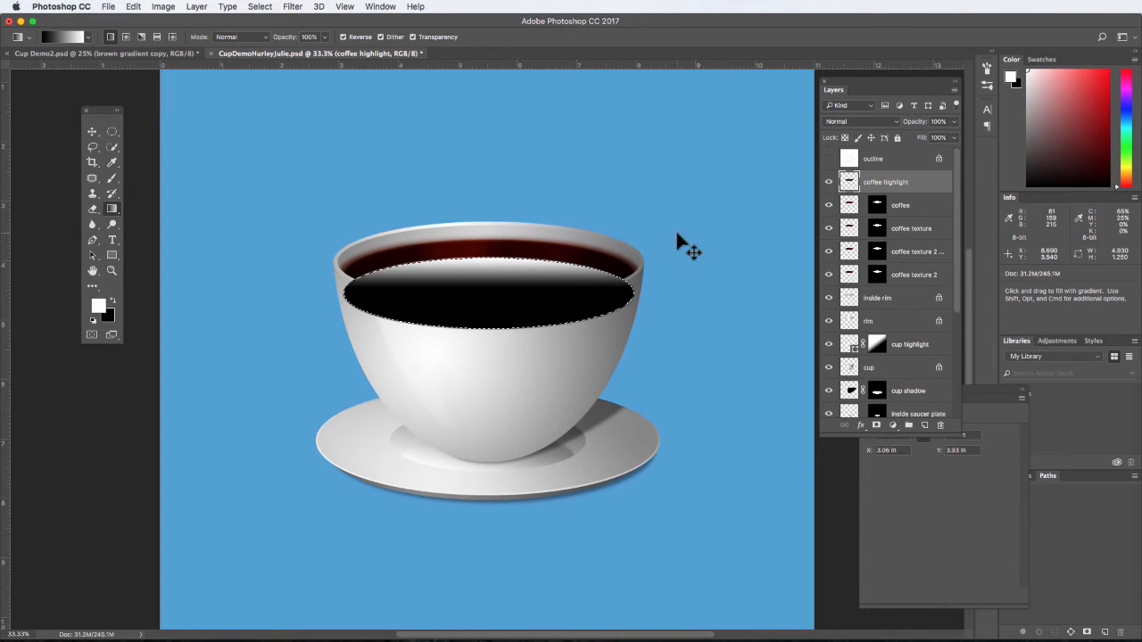
{"action": "key", "text": "super+d"}
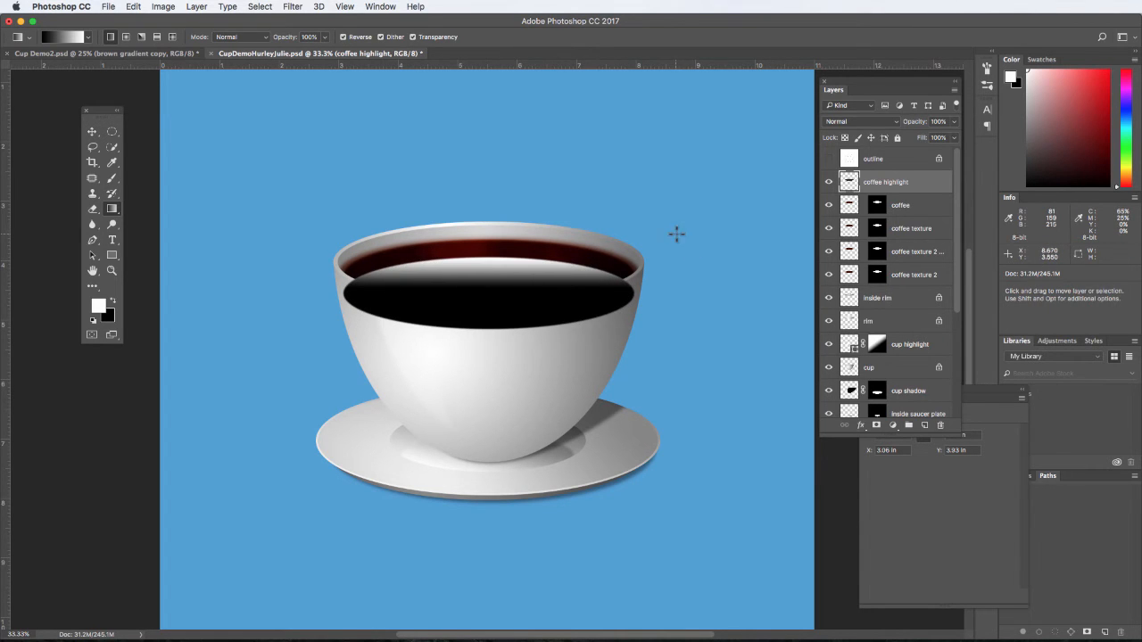
- Load the coffee layer's mask as a selection and add it as a layer mask on coffee highlight
{"action": "left_click", "coordinate": [879, 208], "text": "super"}
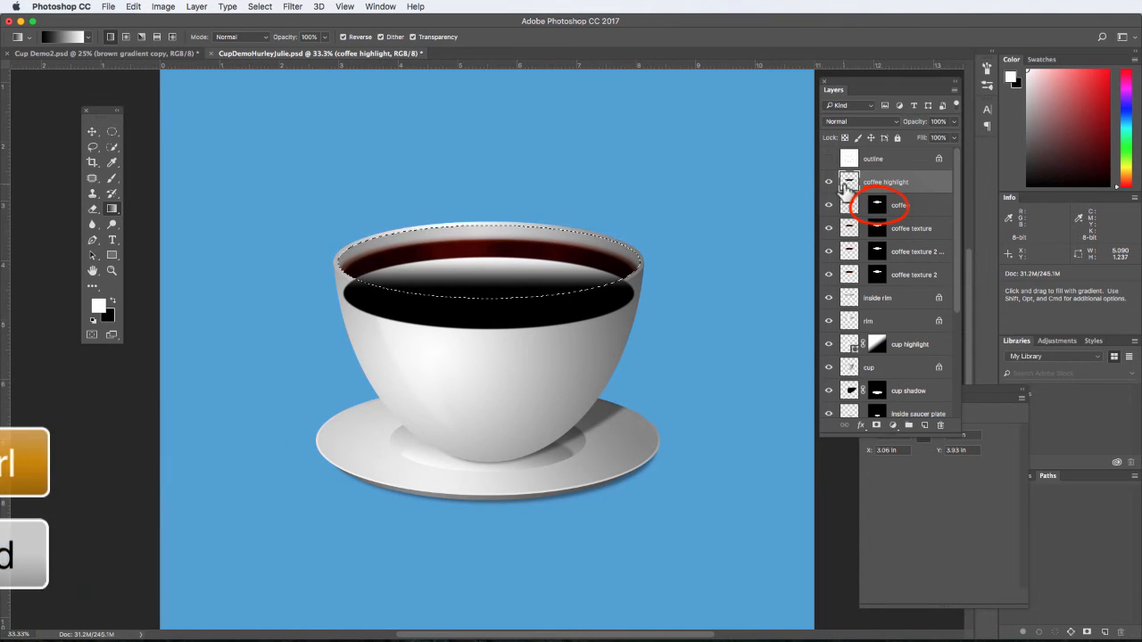
{"action": "left_click", "coordinate": [876, 426]}
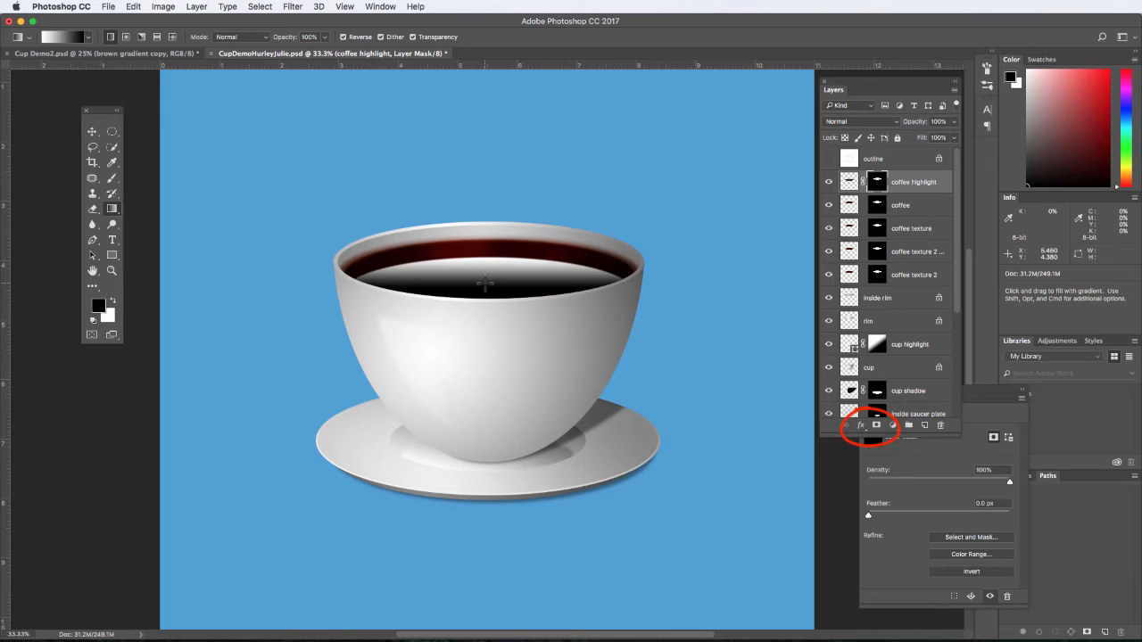
- Set the coffee highlight layer's blend mode to Screen and its opacity to 36%
{"action": "left_click", "coordinate": [872, 125]}
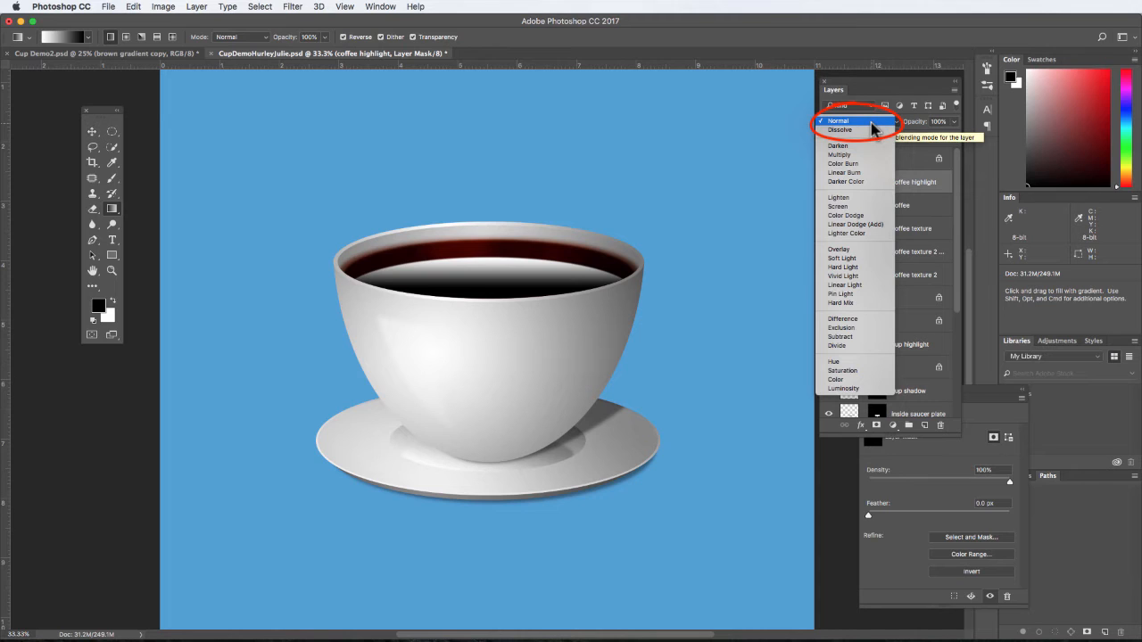
{"action": "left_click", "coordinate": [861, 207]}
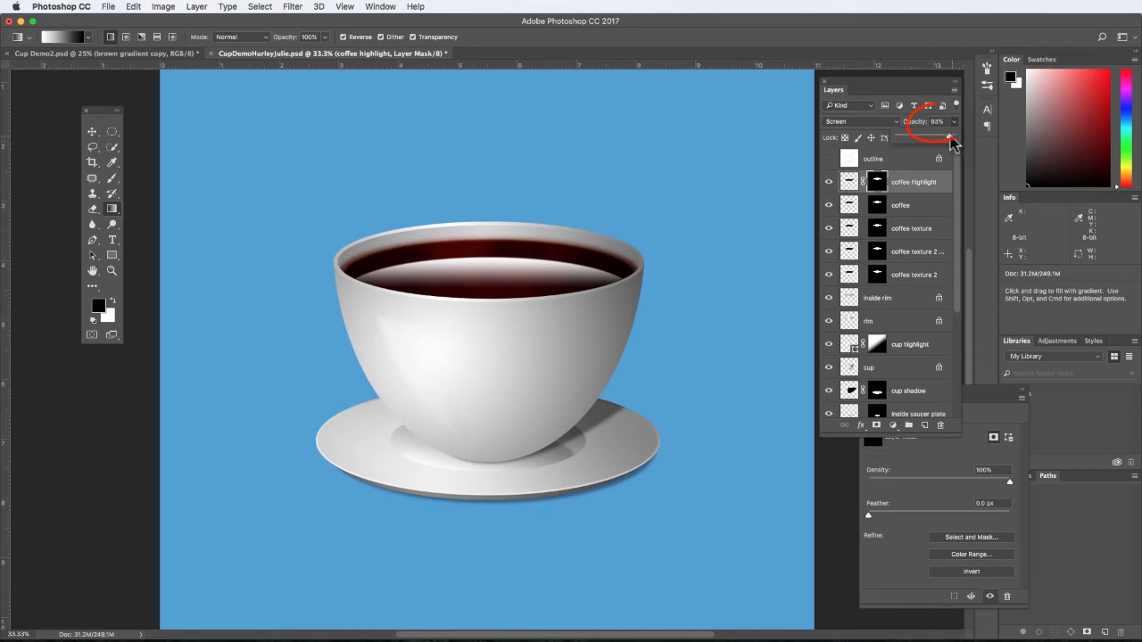
{"action": "left_click_drag", "start_coordinate": [951, 140], "coordinate": [921, 143]}
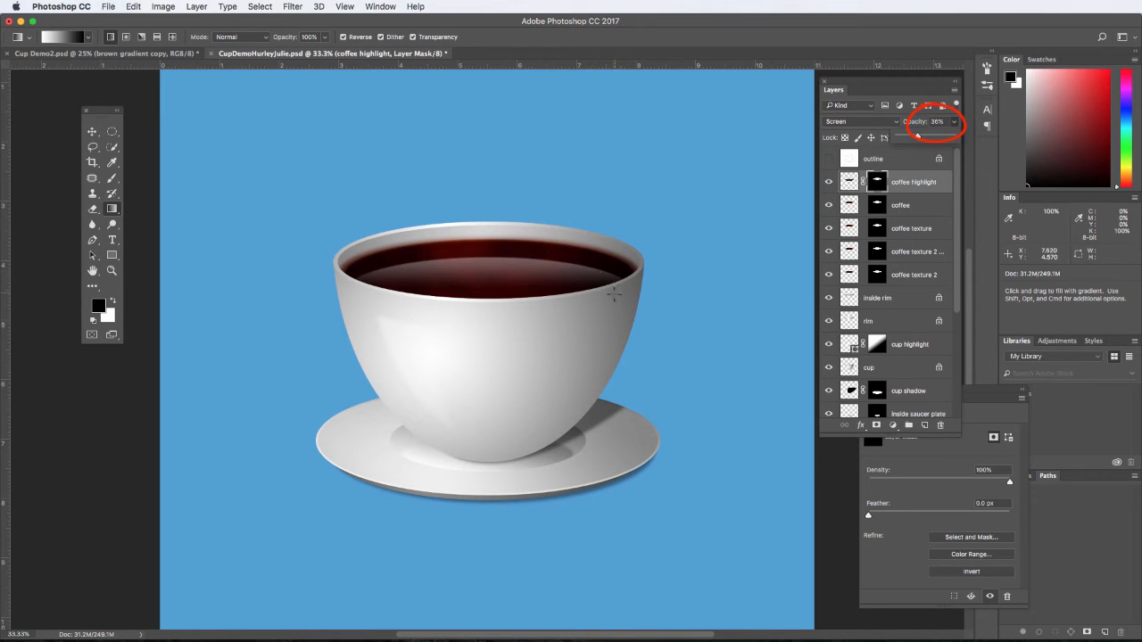
- Unlink the coffee highlight layer from its mask and narrow its highlight symmetrically about the centre to 93.1% width with Free Transform
{"action": "left_click", "coordinate": [864, 185]}
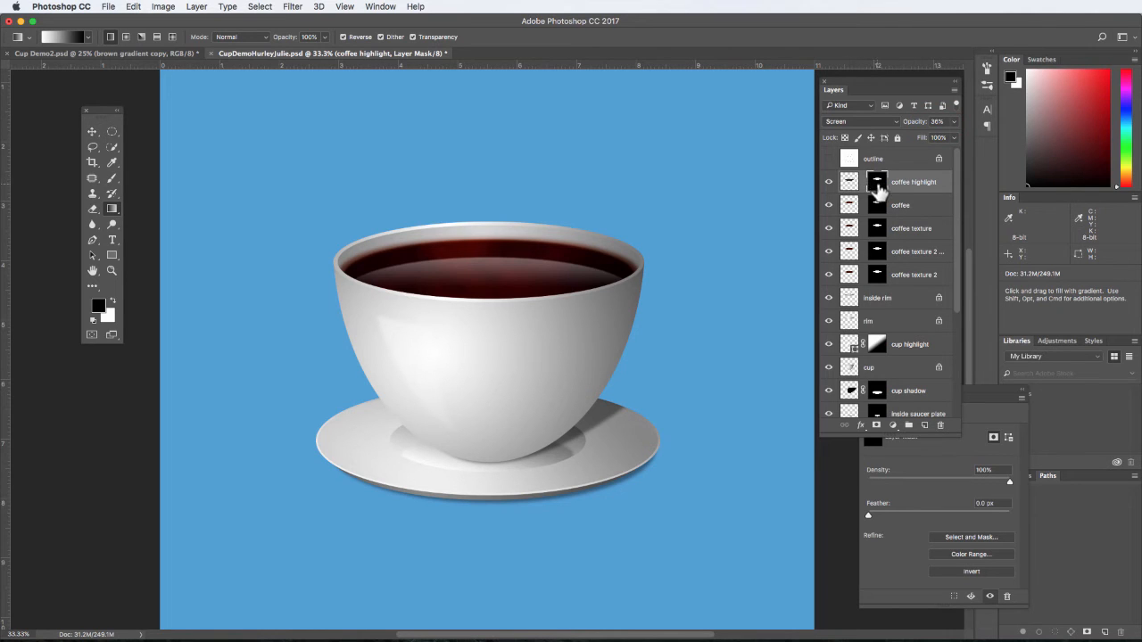
{"action": "left_click", "coordinate": [849, 184]}
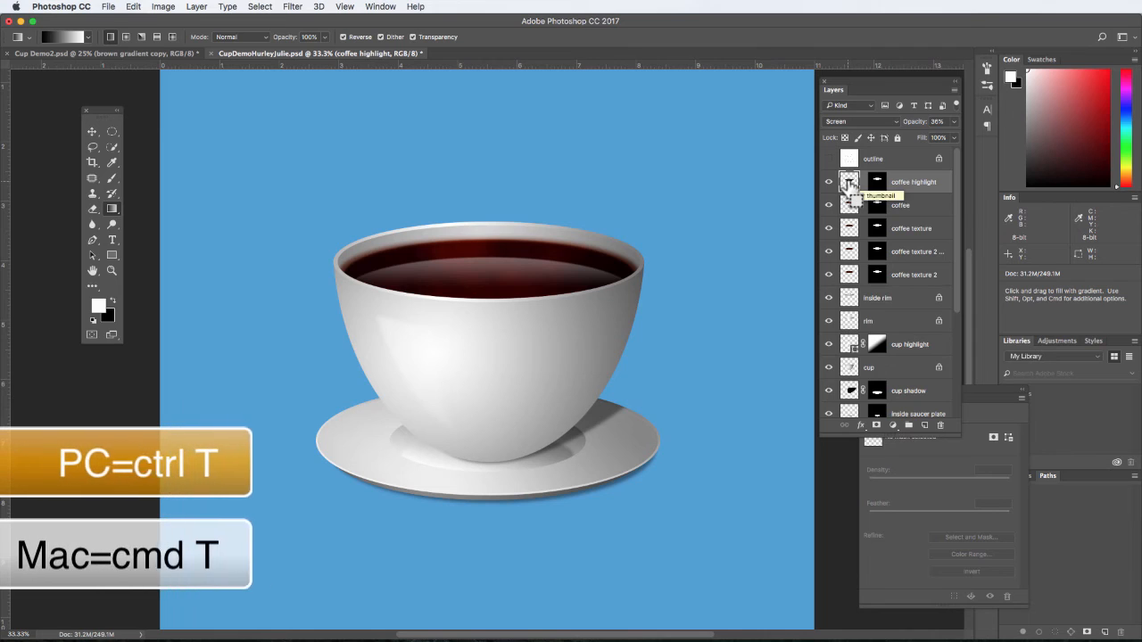
{"action": "key", "text": "super+t"}
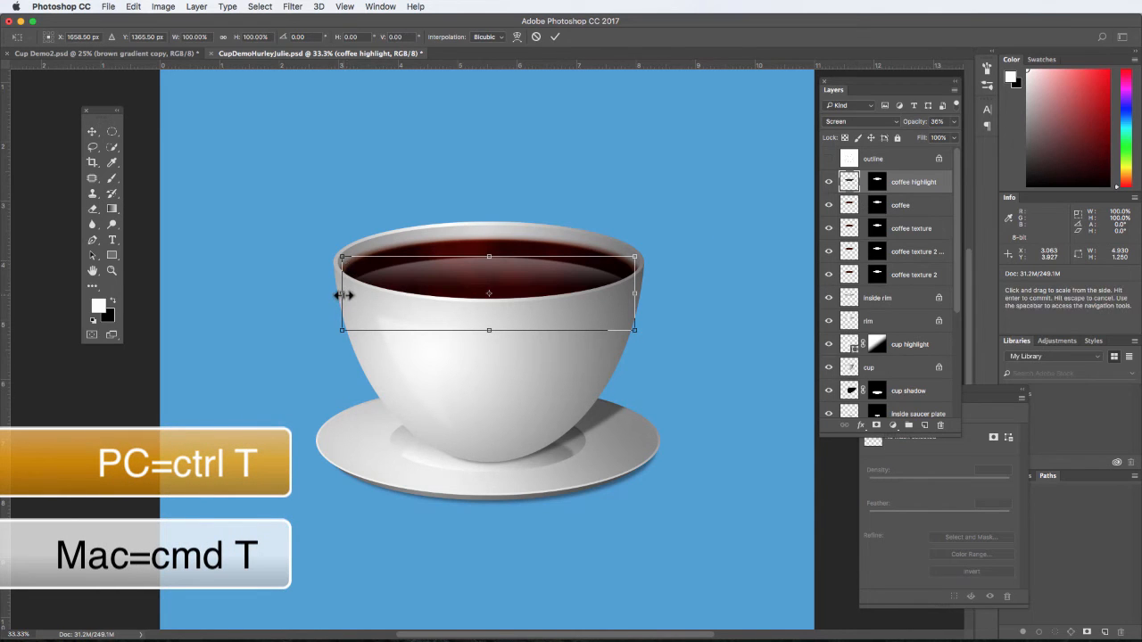
{"action": "left_click_drag", "start_coordinate": [344, 295], "coordinate": [353, 294]}
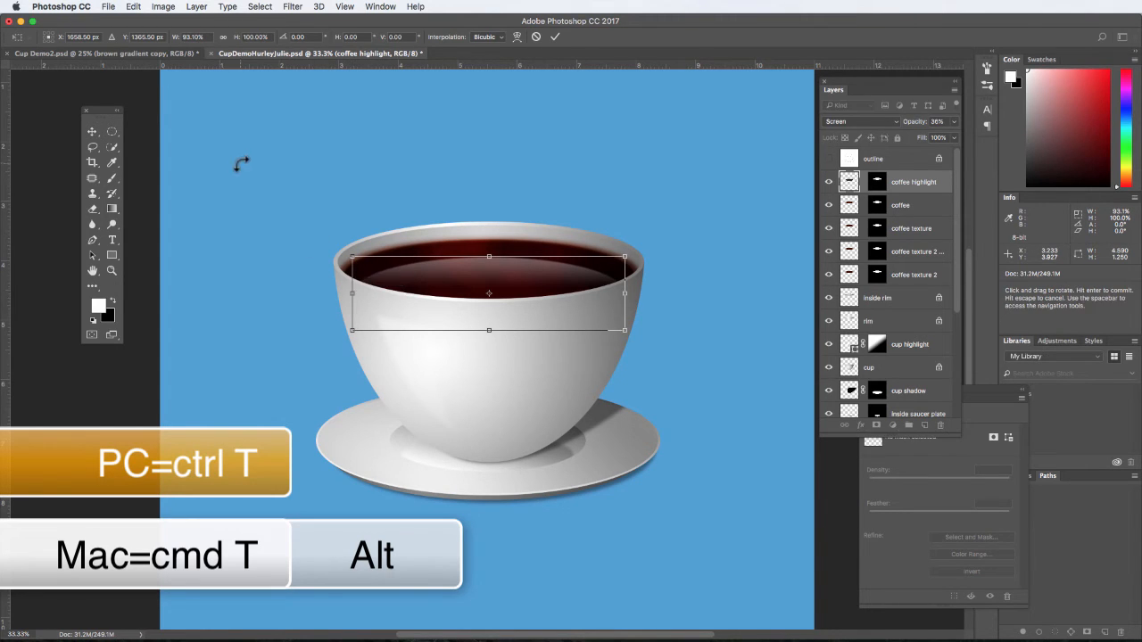
{"action": "left_click", "coordinate": [93, 131]}
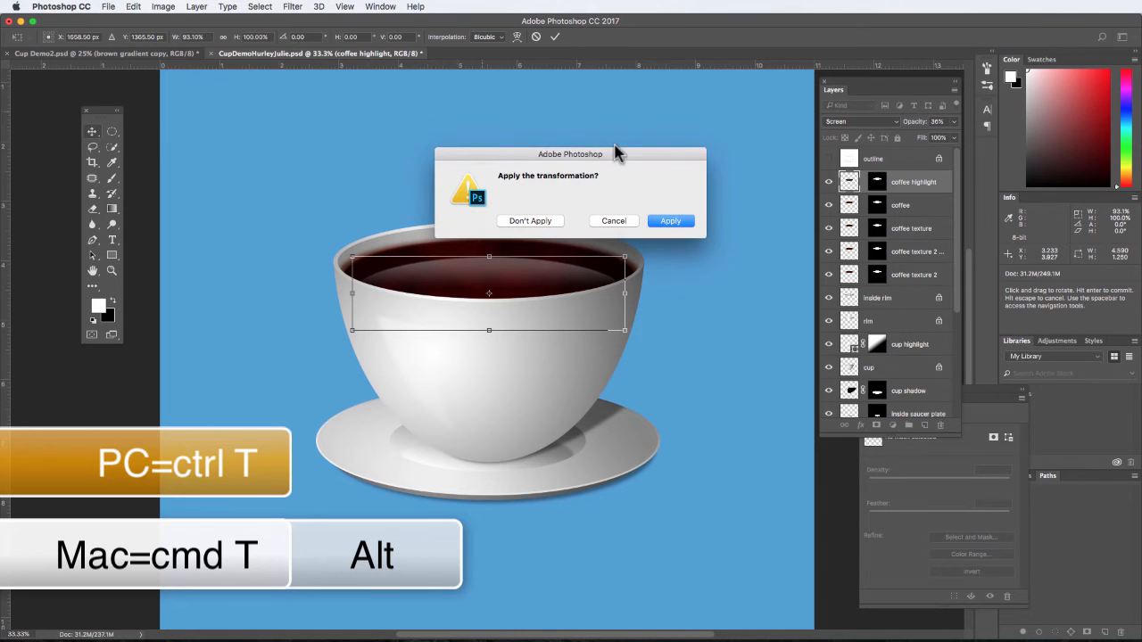
{"action": "left_click", "coordinate": [669, 221]}
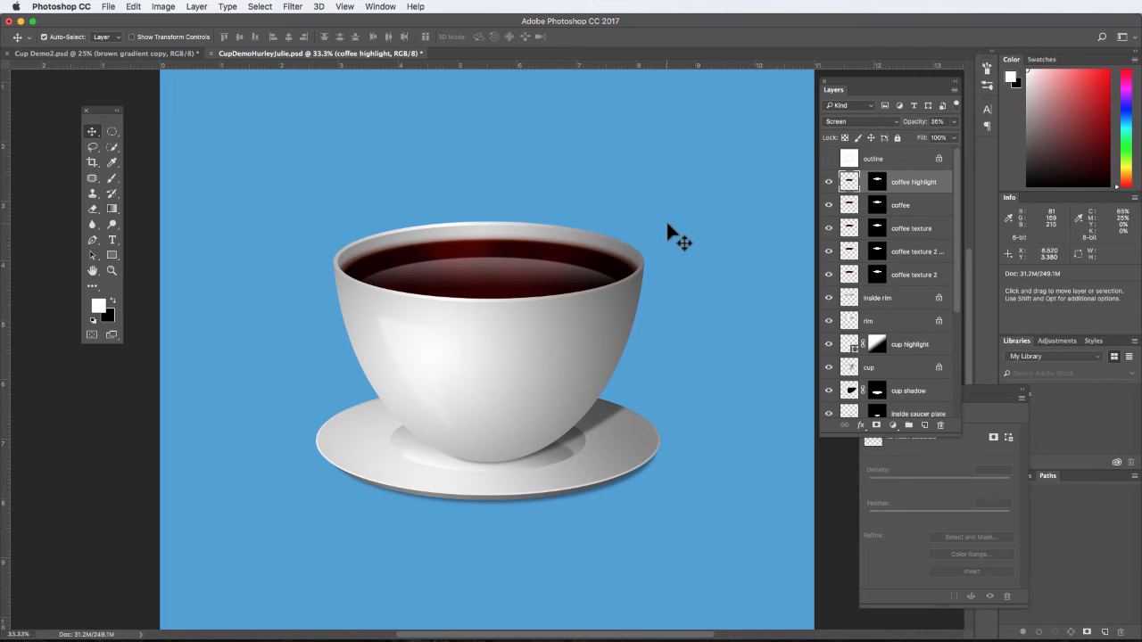
- Create a new layer named highlight directly above the coffee highlight layer
{"action": "left_click", "coordinate": [924, 425]}
{"action": "double_click", "coordinate": [874, 181]}
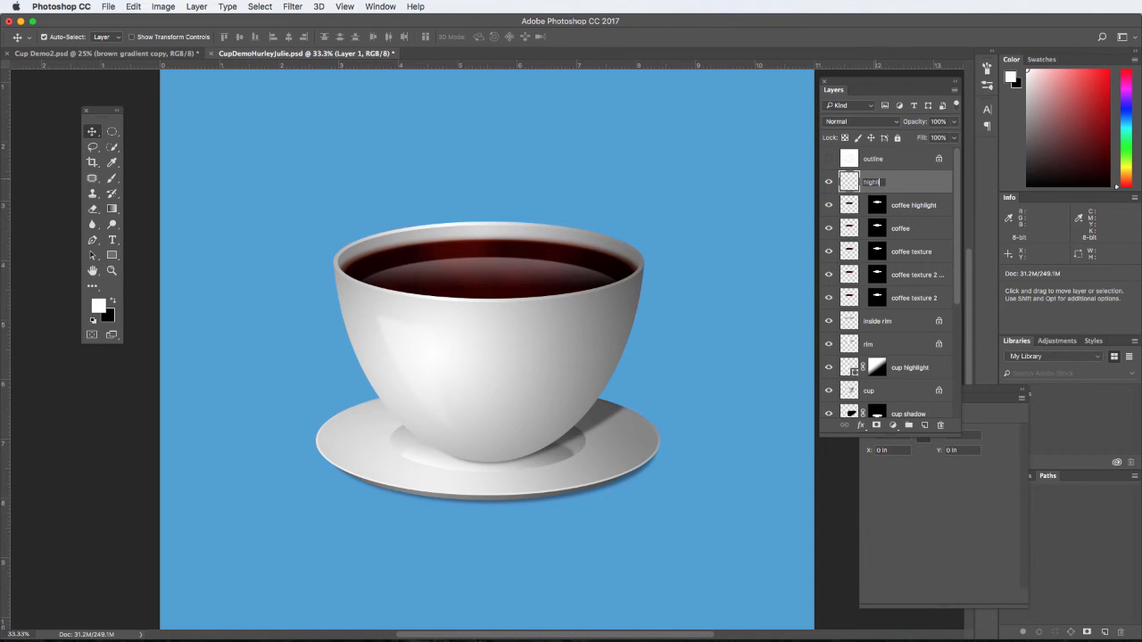
{"action": "key", "text": "Return"}
- Choose the Brush tool, set its opacity to 100%, and open the brush tip settings
{"action": "left_click", "coordinate": [112, 179]}
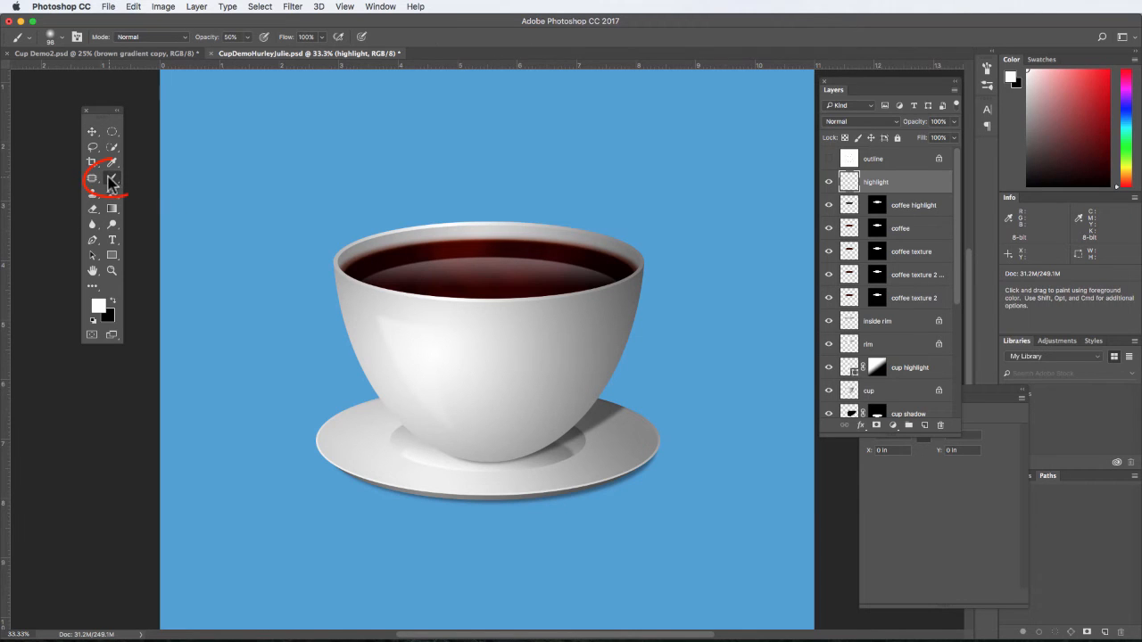
{"action": "left_click", "coordinate": [245, 39]}
{"action": "left_click_drag", "start_coordinate": [250, 50], "coordinate": [297, 56]}
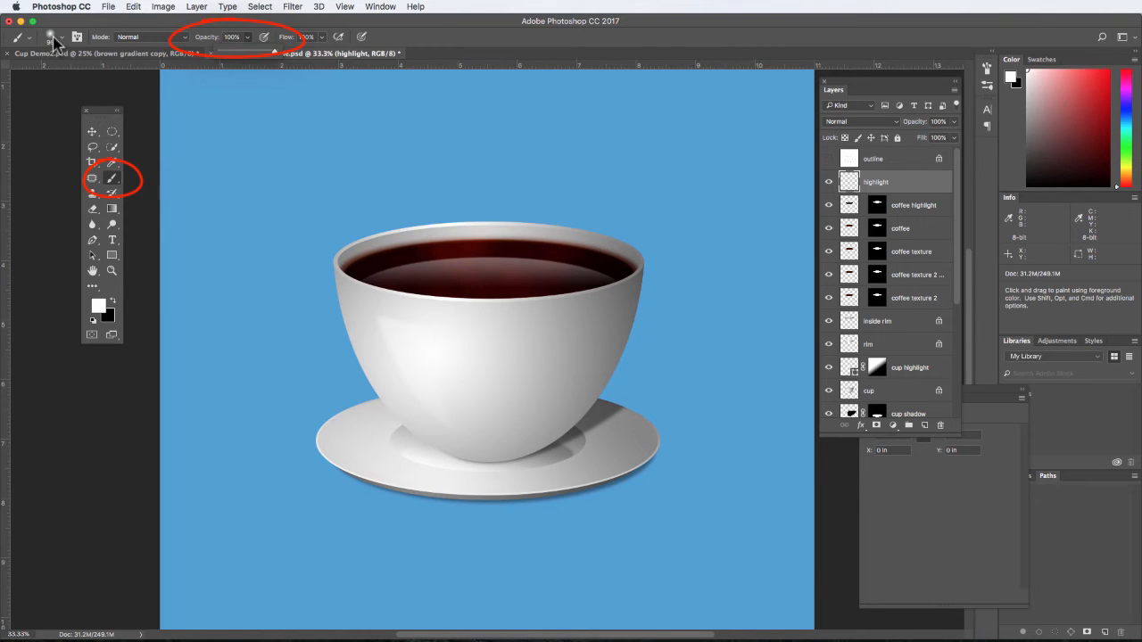
{"action": "left_click", "coordinate": [987, 70]}
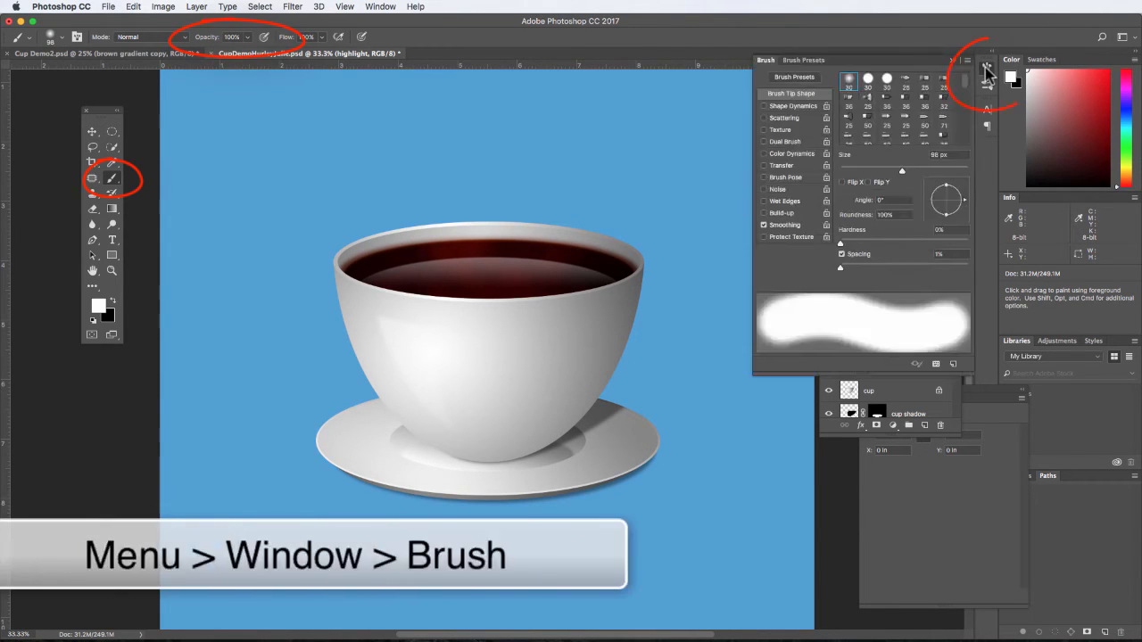
{"action": "left_click", "coordinate": [52, 38]}
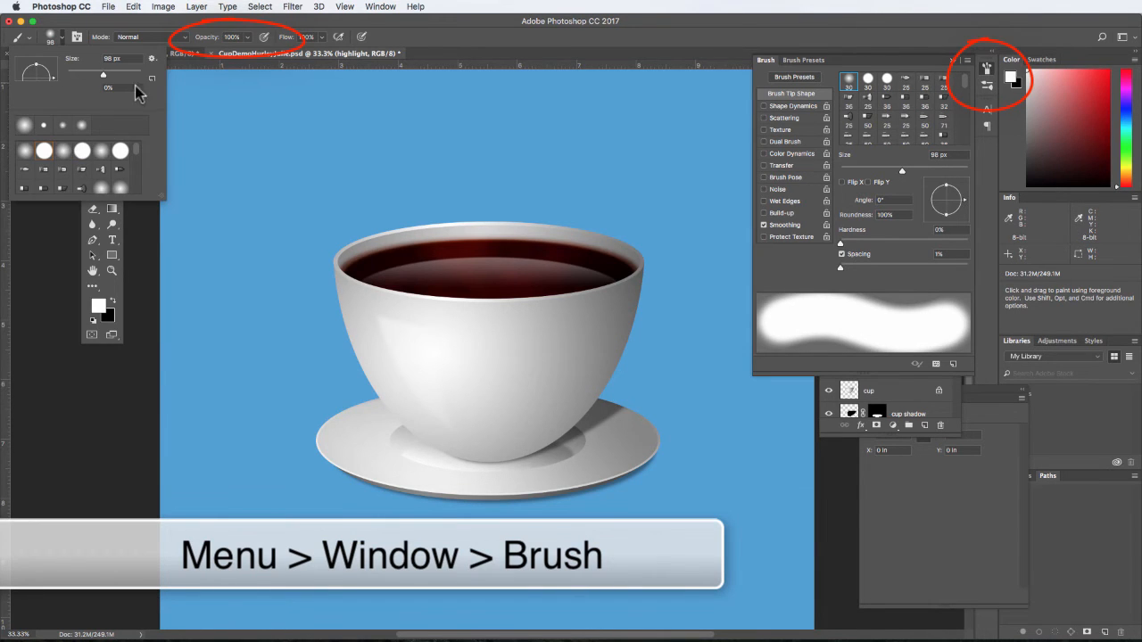
{"action": "left_click", "coordinate": [34, 68]}
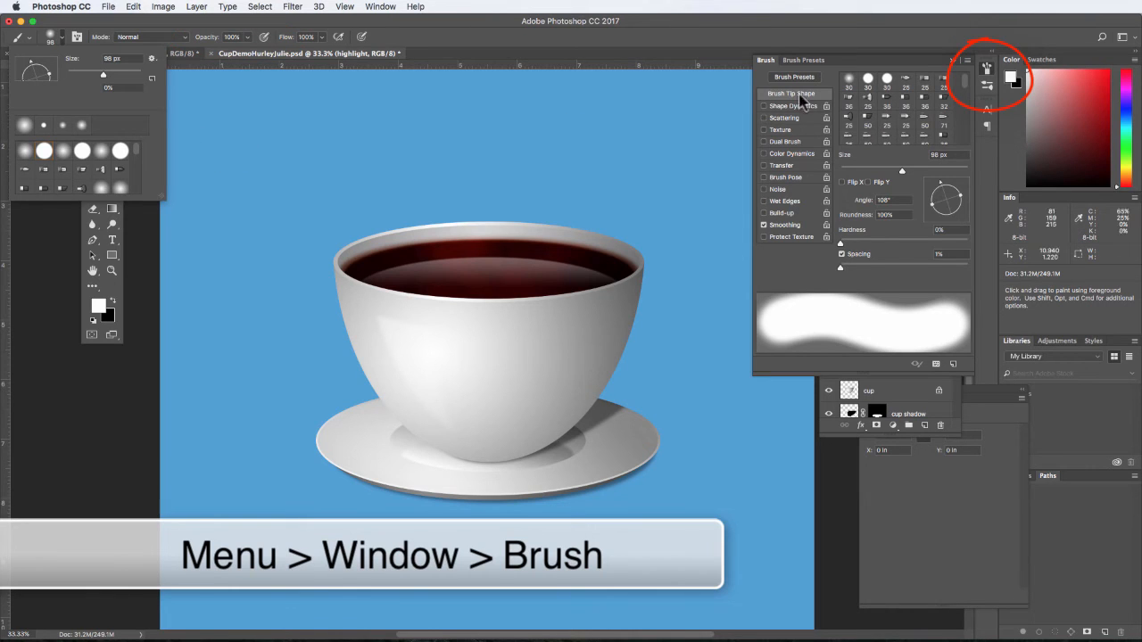
- Set the soft brush's size to 33 px and stamp one white dot on the coffee's back edge, left of centre
{"action": "left_click", "coordinate": [843, 269]}
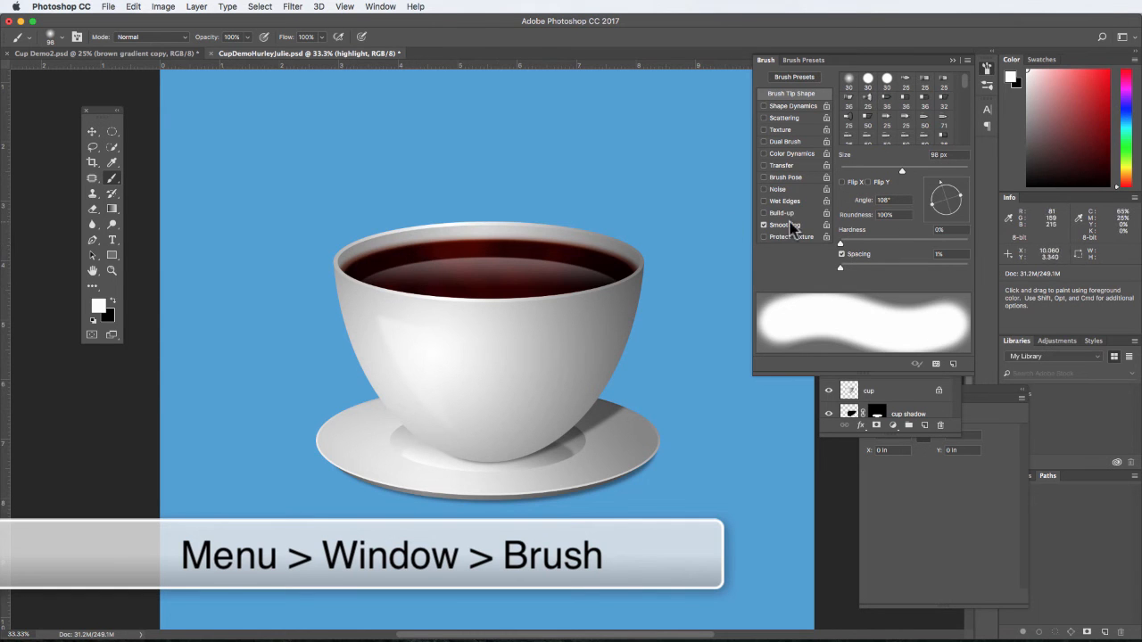
{"action": "left_click_drag", "start_coordinate": [902, 170], "coordinate": [851, 171]}
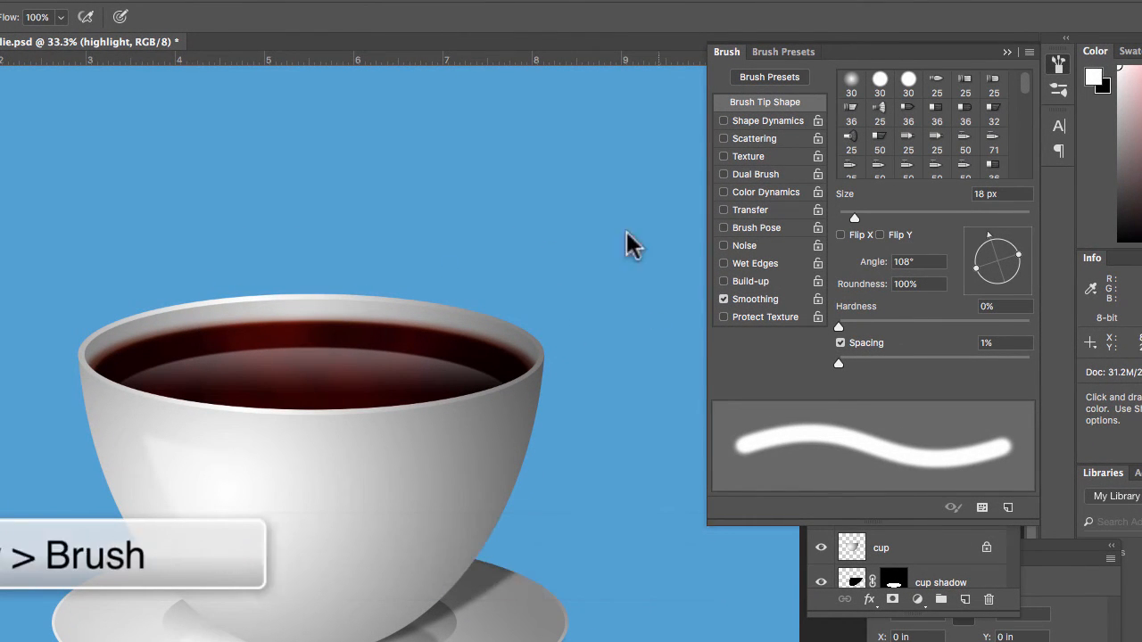
{"action": "left_click_drag", "start_coordinate": [855, 218], "coordinate": [867, 205]}
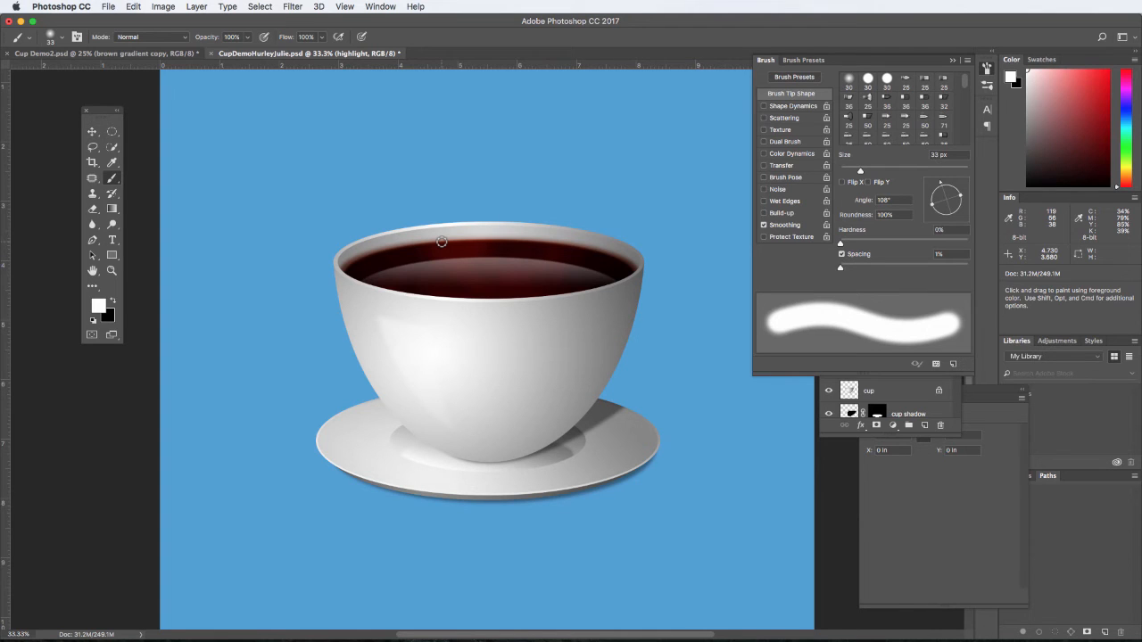
{"action": "left_click", "coordinate": [442, 241]}
{"action": "left_click", "coordinate": [951, 61]}
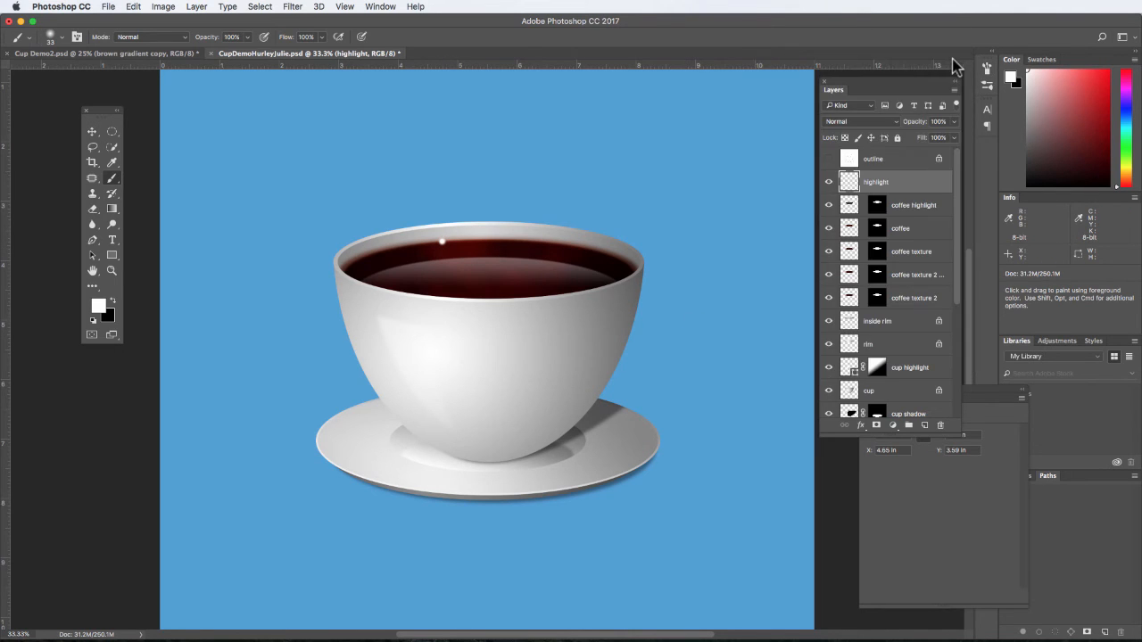
- Warp the white dot, stretching three corners outward along the coffee's back edge and pulling its upper-left corner up above the cup's rim
{"action": "left_click", "coordinate": [458, 227], "text": "super"}
{"action": "left_click", "coordinate": [459, 225], "text": "super"}
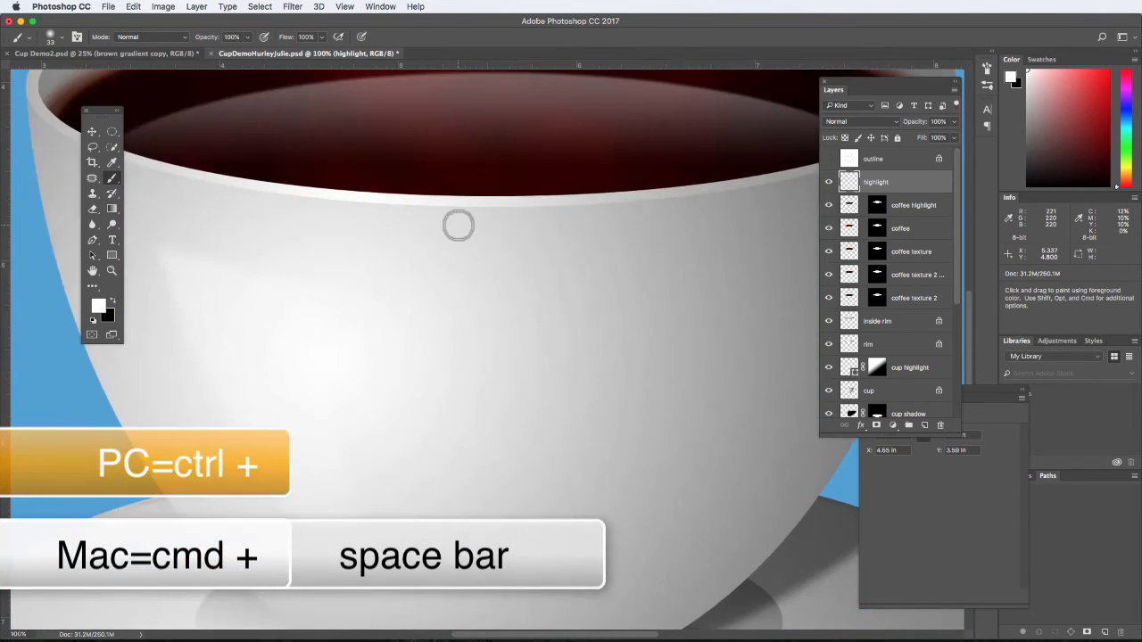
{"action": "left_click_drag", "start_coordinate": [413, 145], "coordinate": [521, 370]}
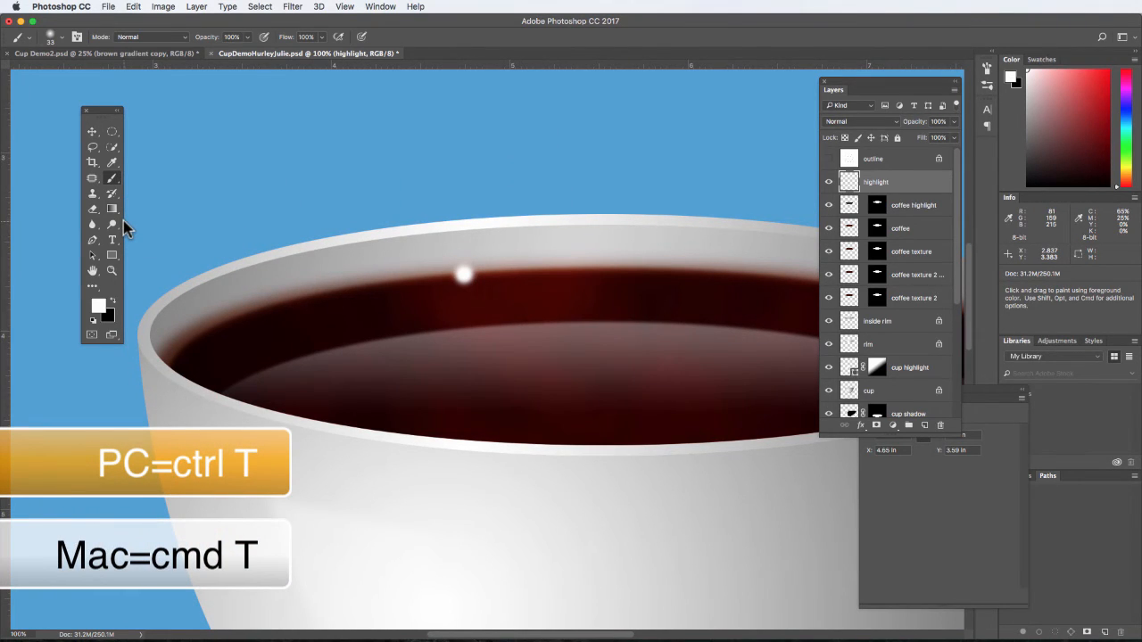
{"action": "key", "text": "super+t"}
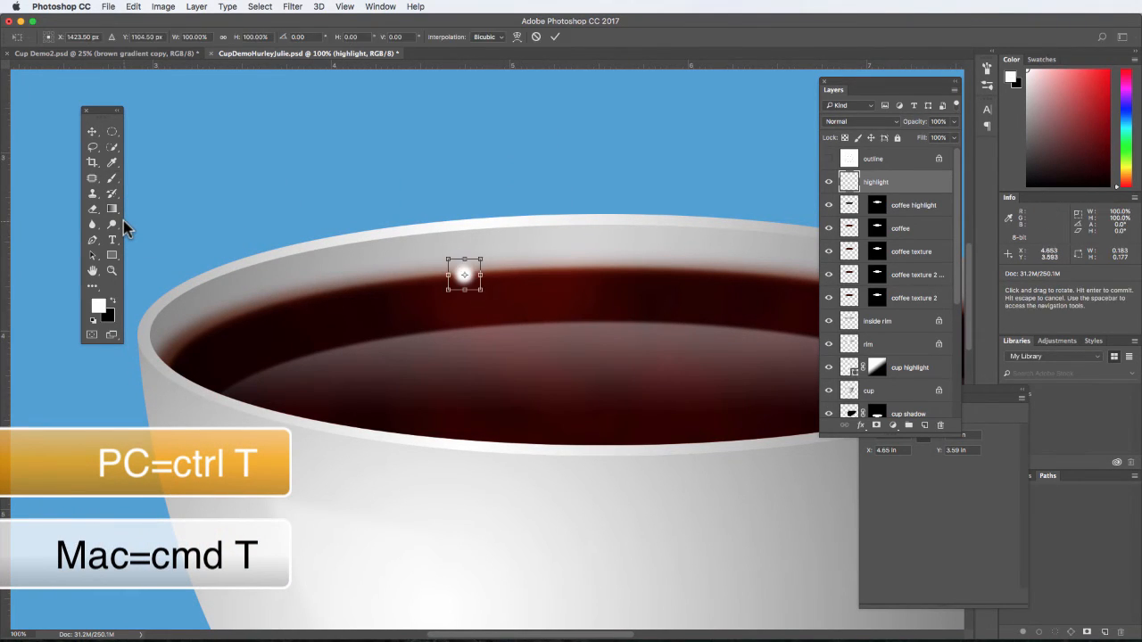
{"action": "left_click", "coordinate": [516, 38]}
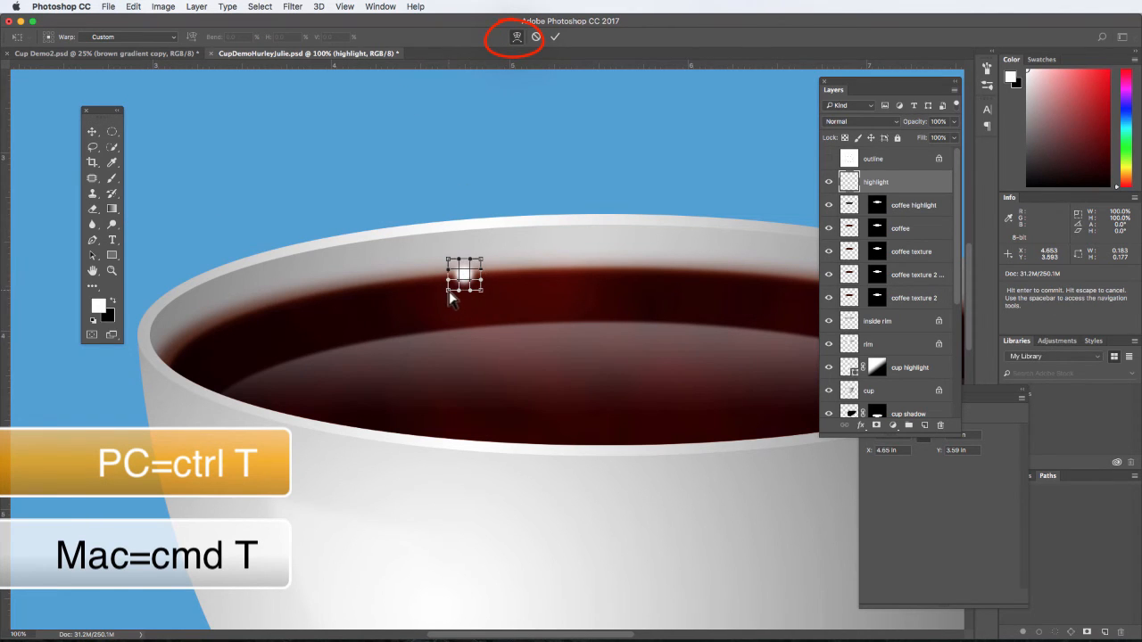
{"action": "left_click_drag", "start_coordinate": [449, 295], "coordinate": [266, 300]}
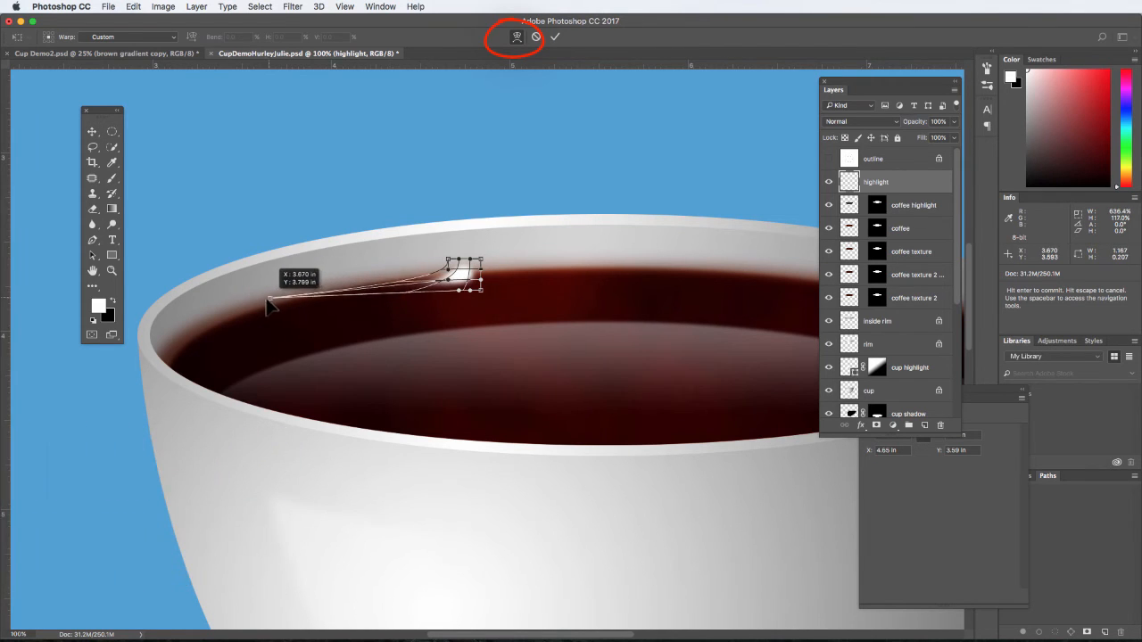
{"action": "left_click_drag", "start_coordinate": [482, 264], "coordinate": [737, 272]}
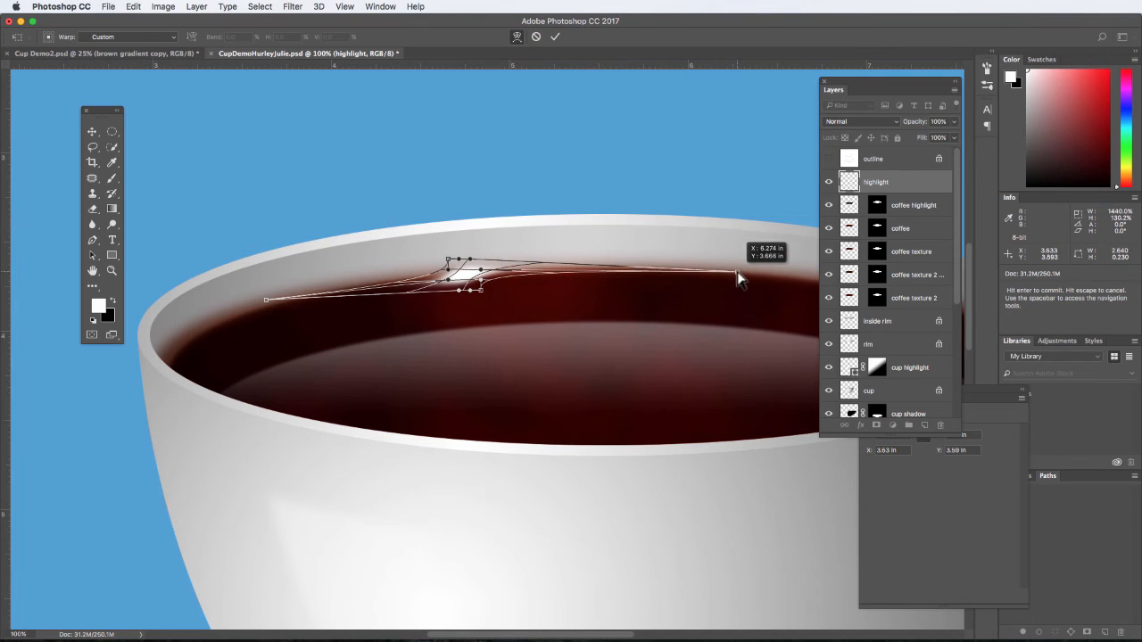
{"action": "left_click_drag", "start_coordinate": [448, 271], "coordinate": [616, 306]}
{"action": "left_click_drag", "start_coordinate": [451, 263], "coordinate": [452, 184]}
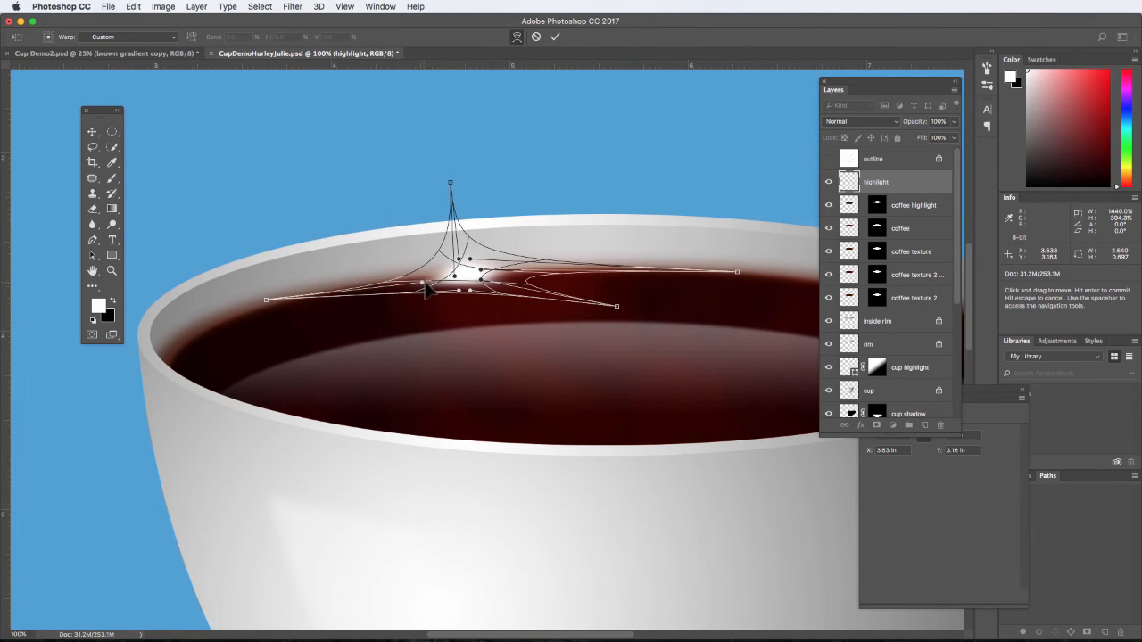
- Refine the warp's inner and corner handles to form a thin, tapered glint following the coffee's edge, and apply it
{"action": "left_click_drag", "start_coordinate": [427, 289], "coordinate": [485, 272]}
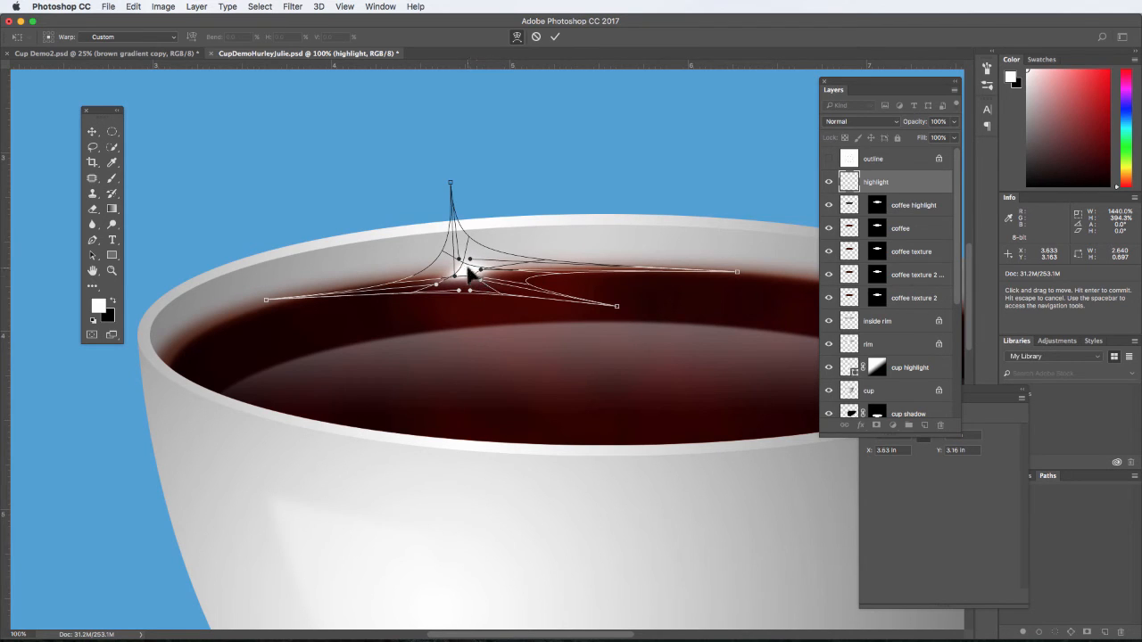
{"action": "left_click_drag", "start_coordinate": [465, 267], "coordinate": [477, 274]}
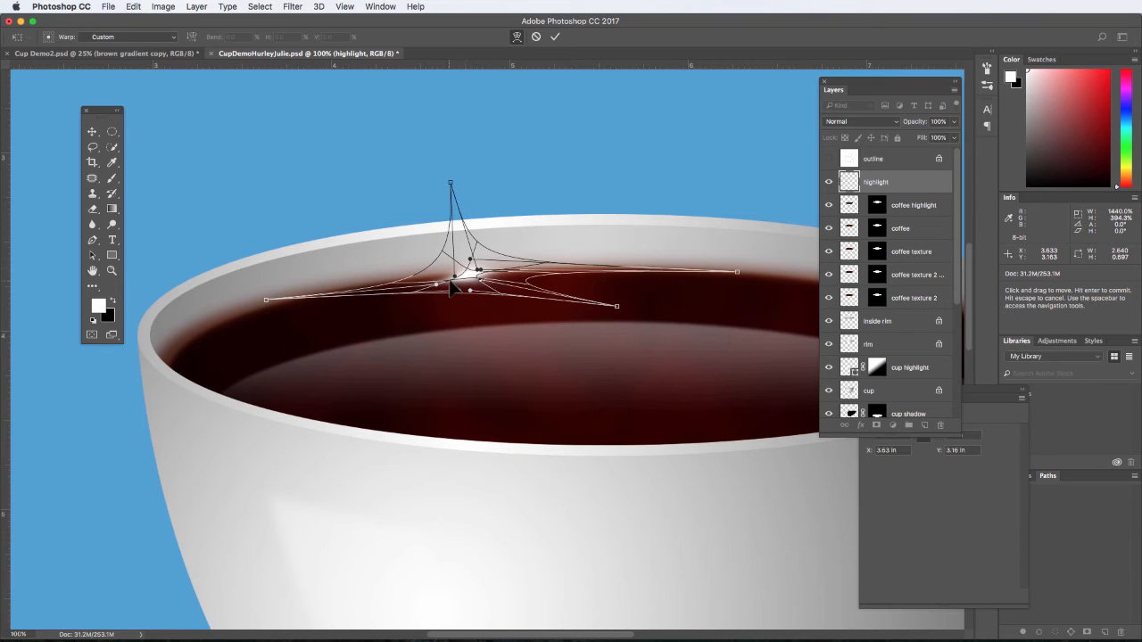
{"action": "left_click_drag", "start_coordinate": [447, 282], "coordinate": [435, 284]}
{"action": "left_click_drag", "start_coordinate": [504, 271], "coordinate": [540, 270]}
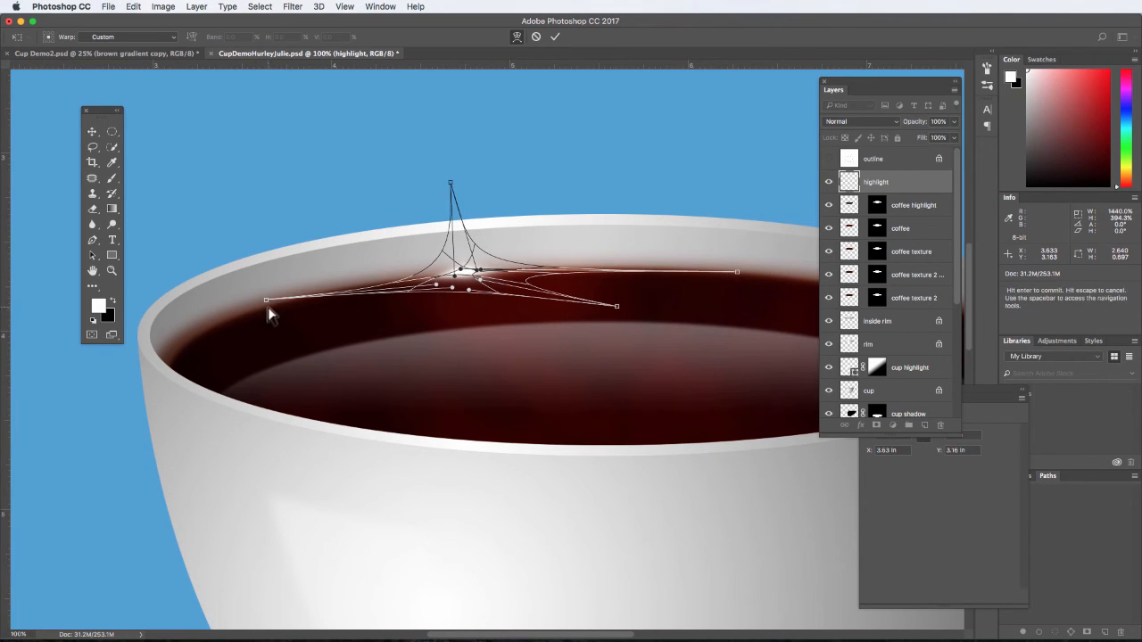
{"action": "left_click_drag", "start_coordinate": [266, 301], "coordinate": [248, 313]}
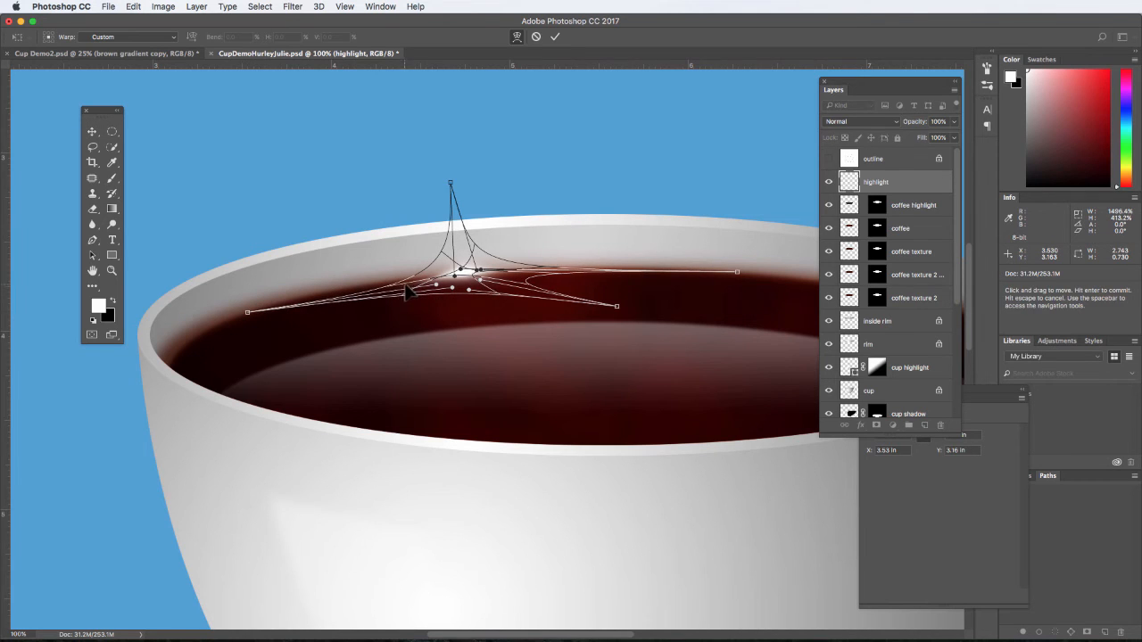
{"action": "left_click_drag", "start_coordinate": [392, 291], "coordinate": [342, 296]}
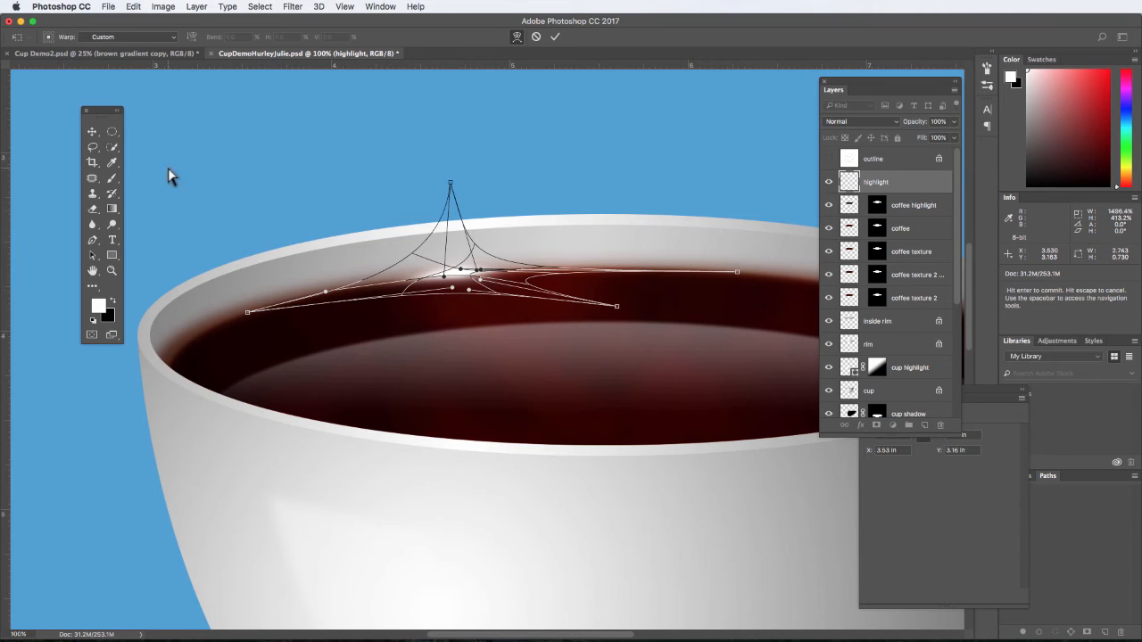
{"action": "left_click", "coordinate": [555, 37]}
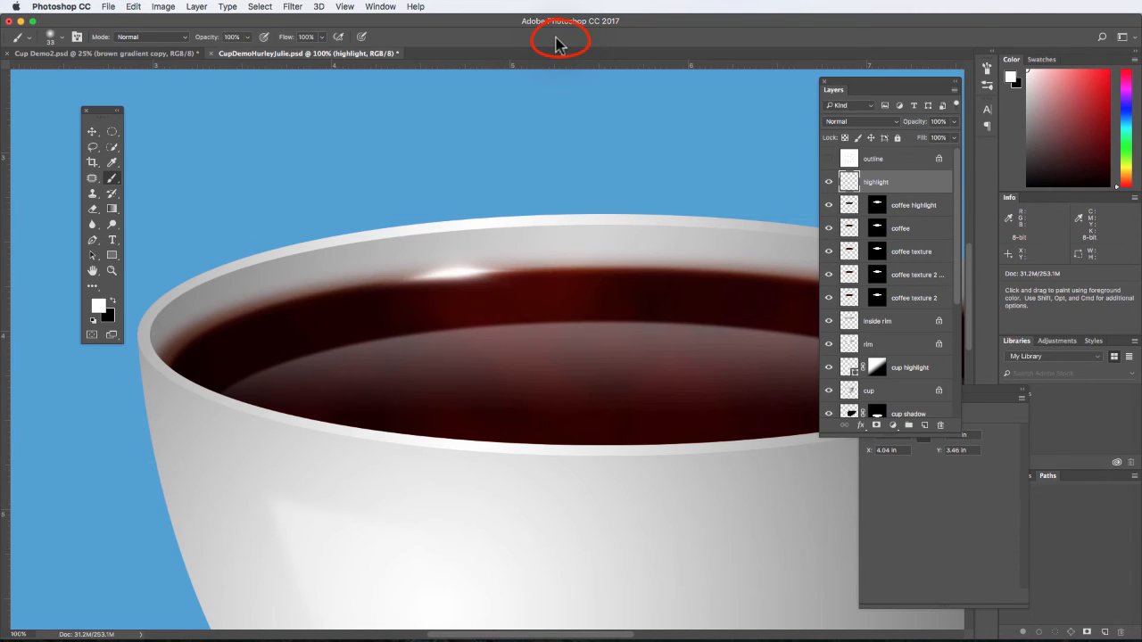
- Lower the coffee highlight layer's opacity to 26% and the highlight layer's opacity to 68%
{"action": "key", "text": "super+minus"}
{"action": "key", "text": "super+minus"}
{"action": "key", "text": "super+minus"}
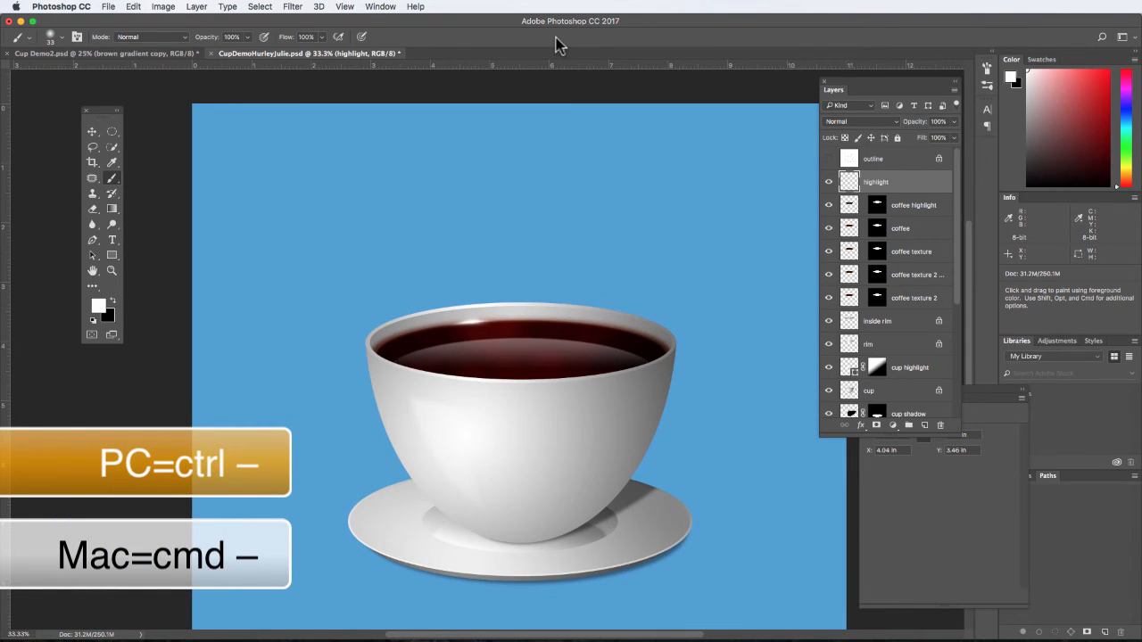
{"action": "left_click", "coordinate": [910, 205]}
{"action": "left_click", "coordinate": [954, 121]}
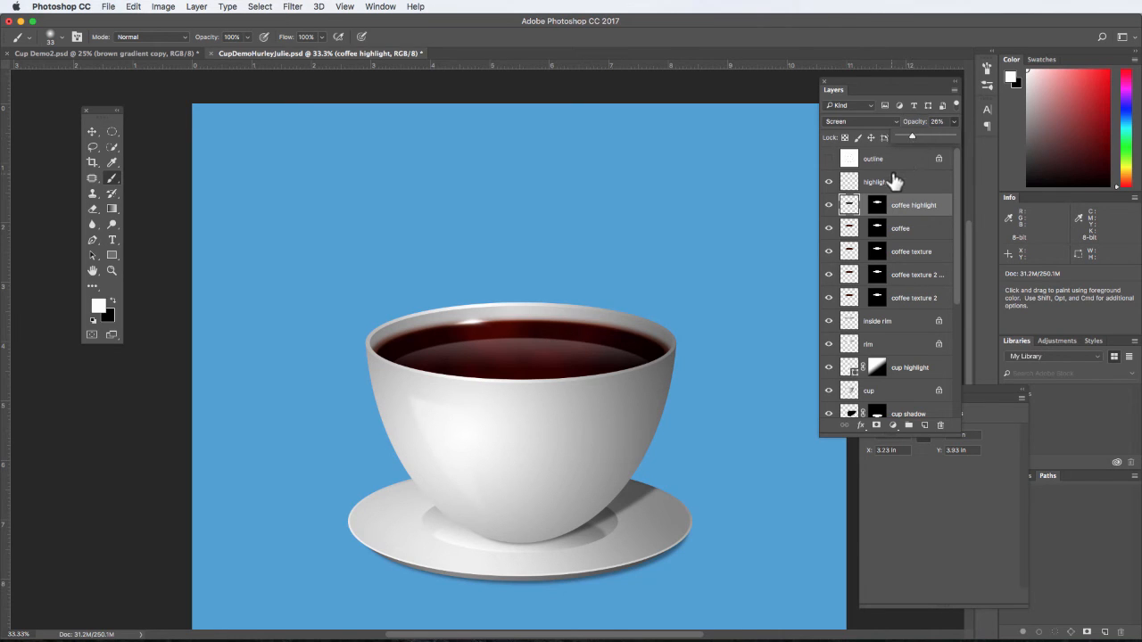
{"action": "left_click", "coordinate": [892, 181]}
{"action": "left_click", "coordinate": [953, 124]}
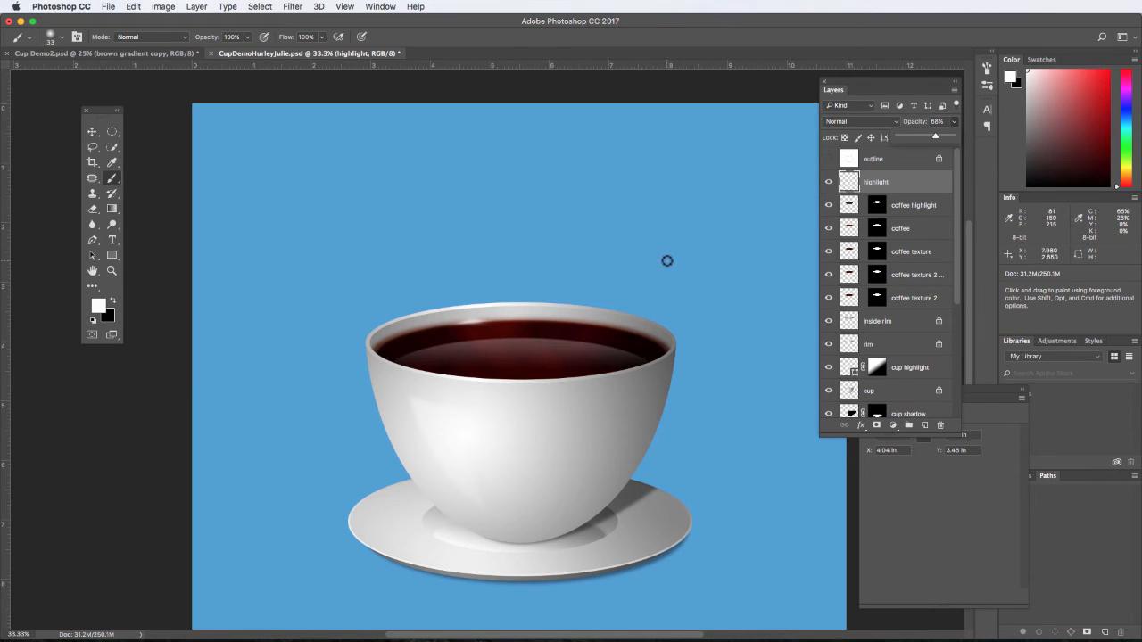
- Select the background layer and set the foreground colour to the canvas blue, #519fd7, by sampling it from the image
{"action": "key", "text": "super+minus"}
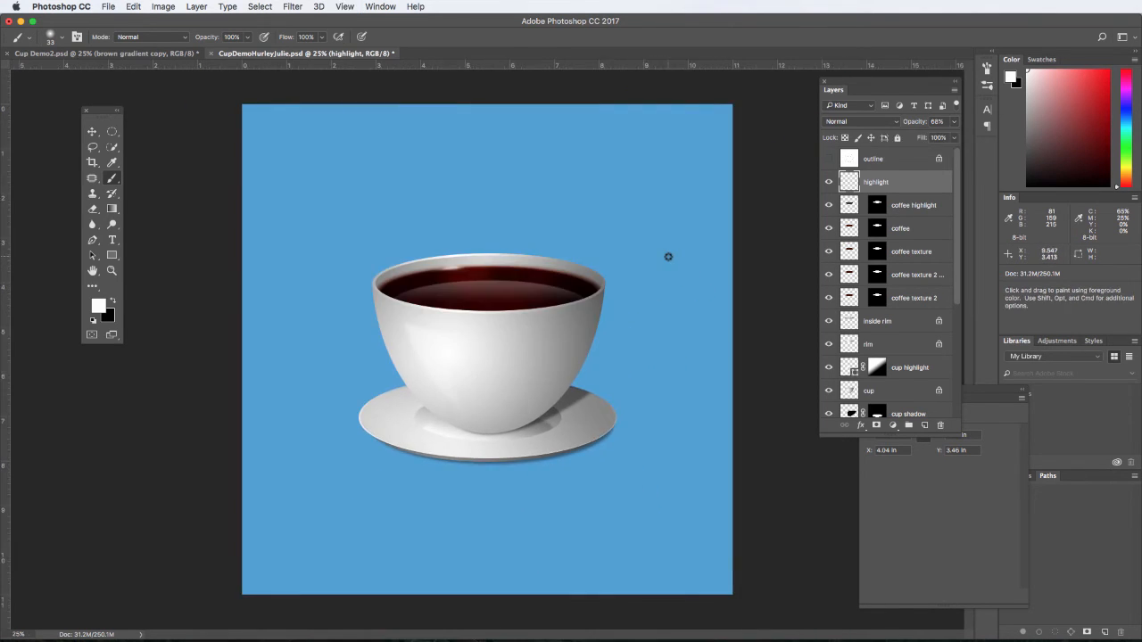
{"action": "left_click_drag", "start_coordinate": [962, 277], "coordinate": [963, 414]}
{"action": "left_click", "coordinate": [912, 413]}
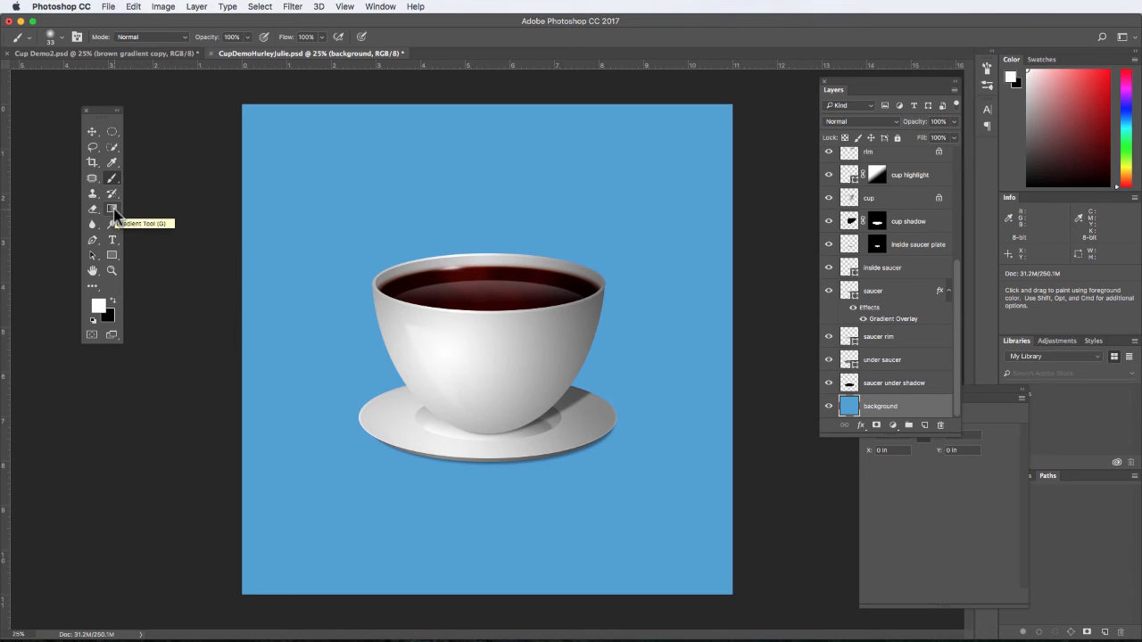
{"action": "left_click", "coordinate": [99, 308]}
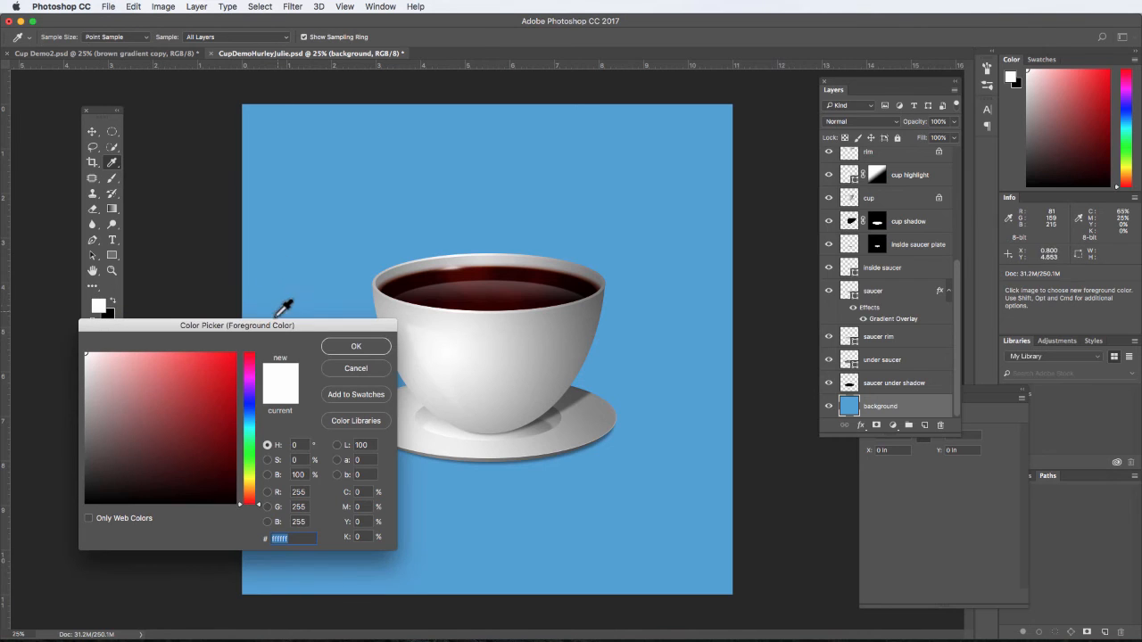
{"action": "left_click", "coordinate": [324, 264]}
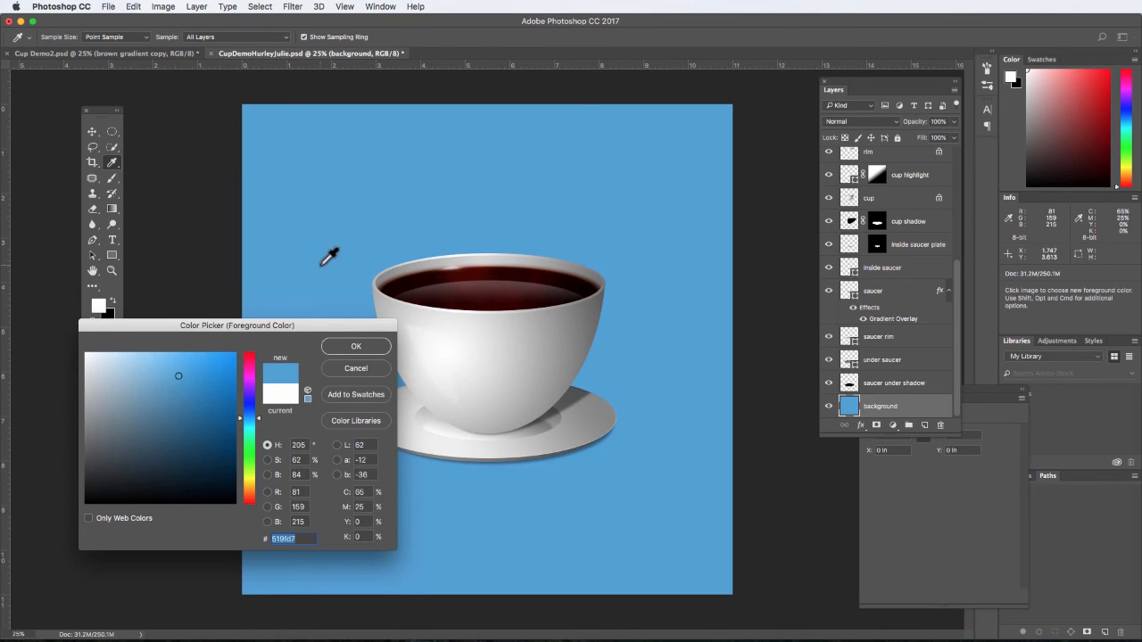
{"action": "left_click", "coordinate": [348, 347]}
- Set the background colour to a slightly darker shade of the canvas blue, #418abe
{"action": "left_click", "coordinate": [110, 310]}
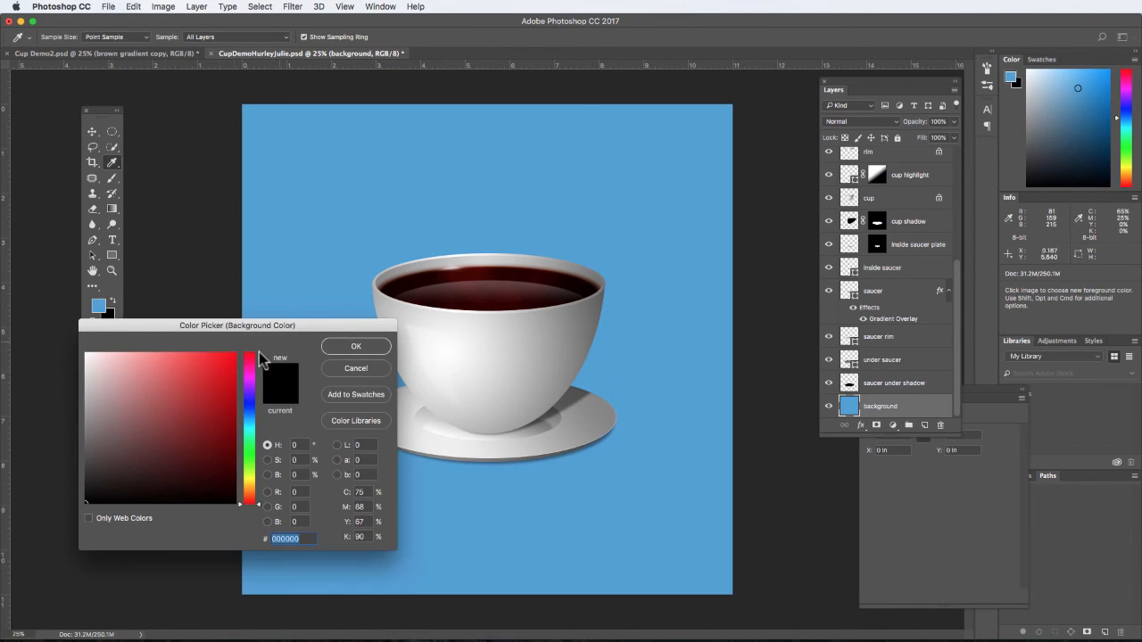
{"action": "left_click", "coordinate": [323, 282]}
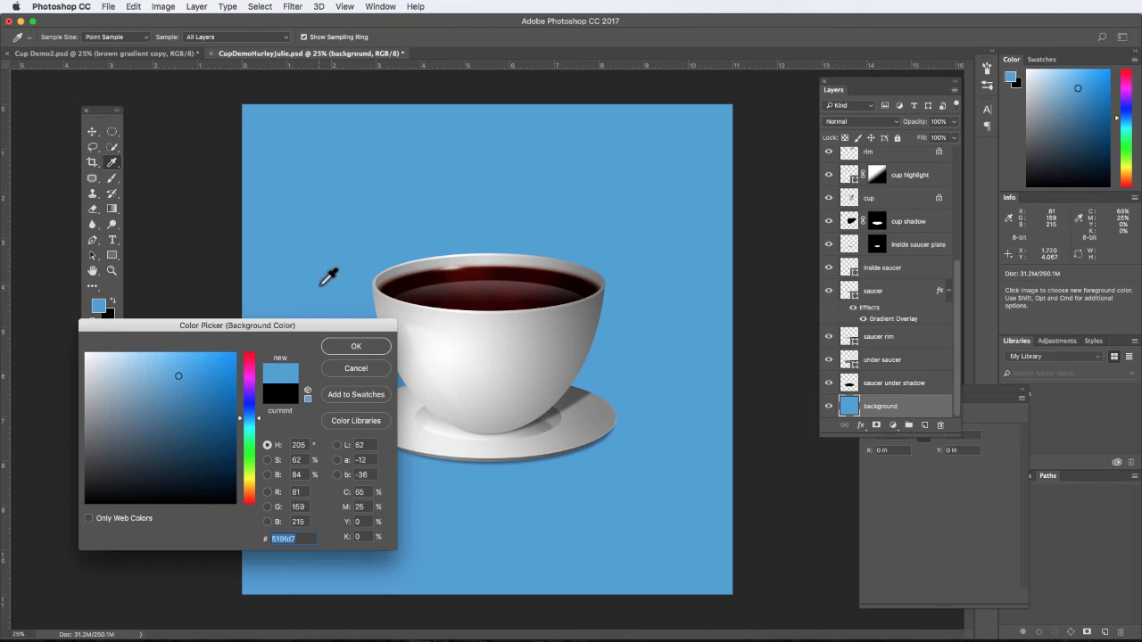
{"action": "left_click", "coordinate": [185, 392]}
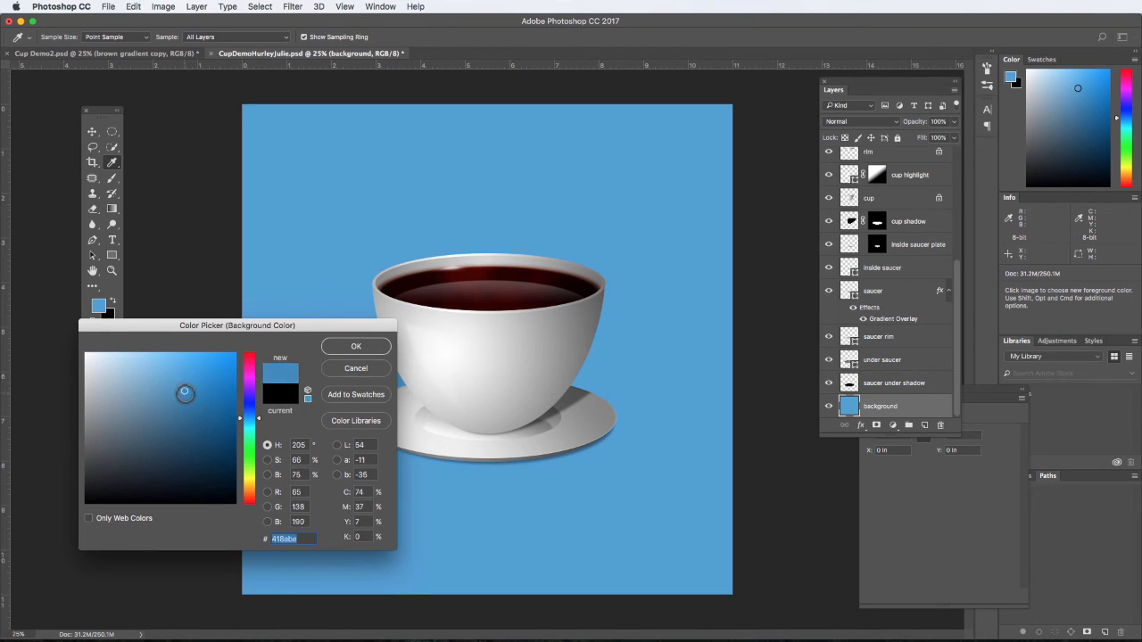
{"action": "left_click", "coordinate": [352, 347]}
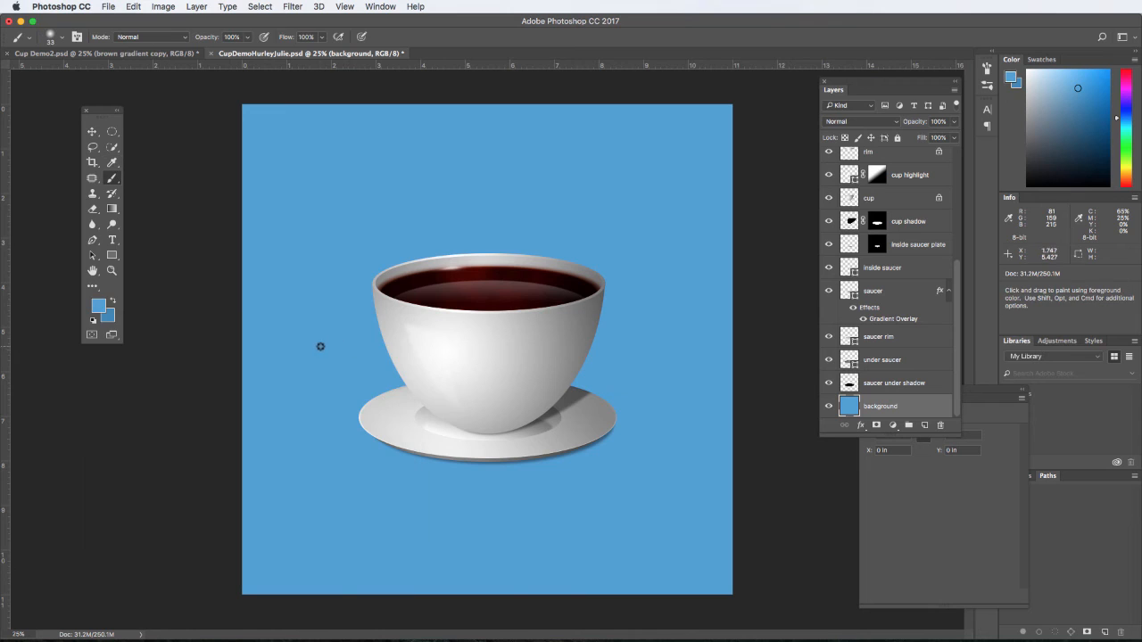
- Darken the background colour to a deeper blue, #367eb2
{"action": "key", "text": "b"}
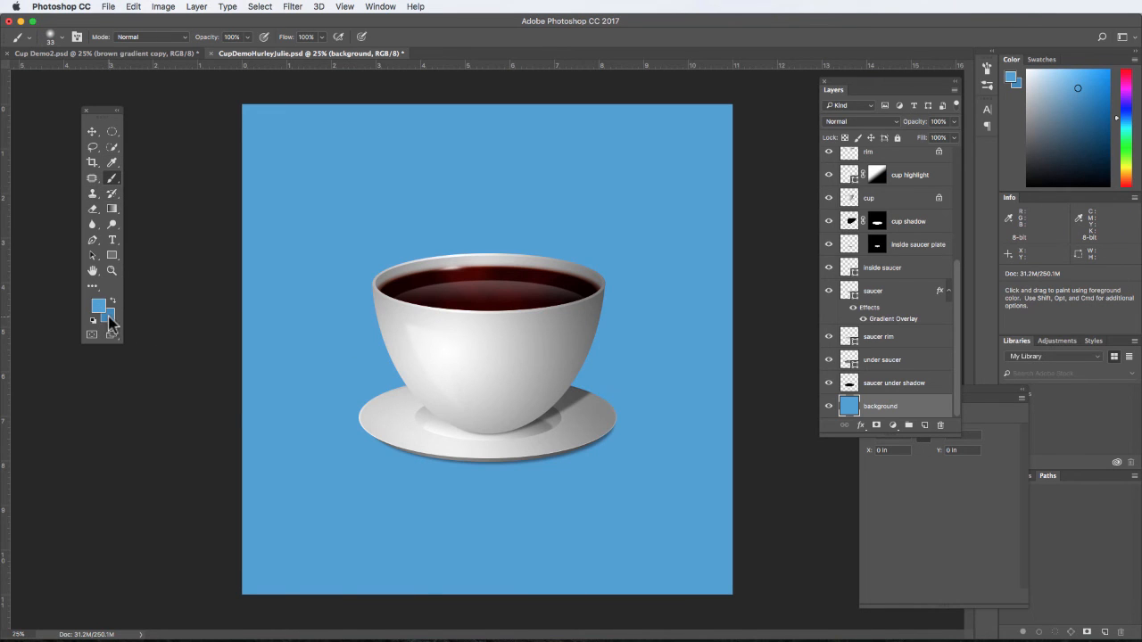
{"action": "left_click", "coordinate": [111, 318]}
{"action": "left_click", "coordinate": [194, 404]}
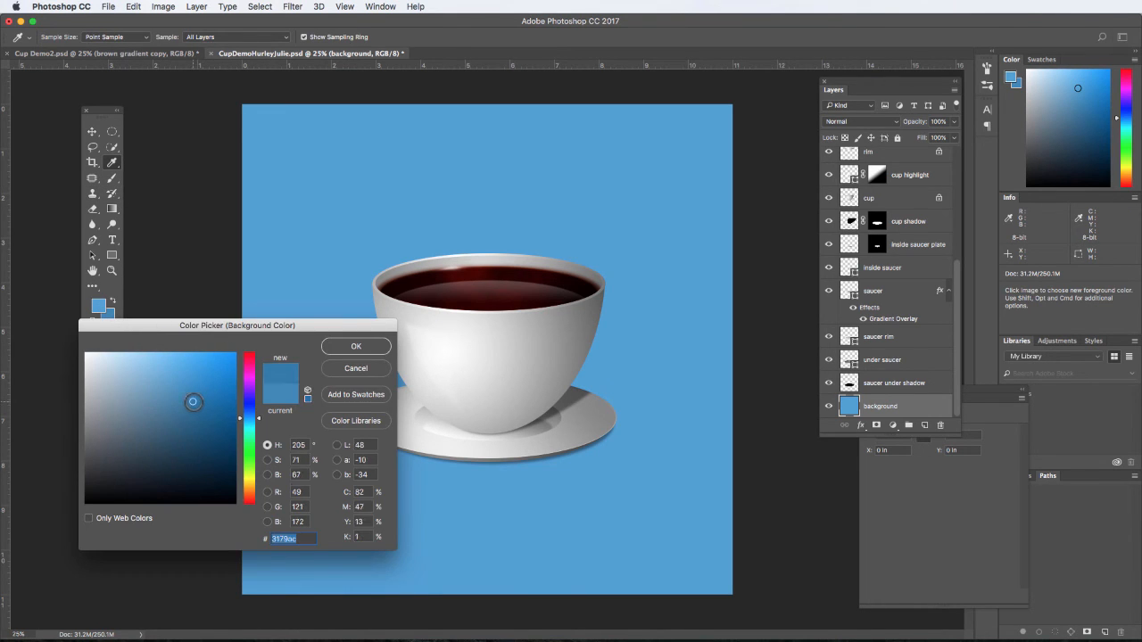
{"action": "left_click", "coordinate": [337, 347]}
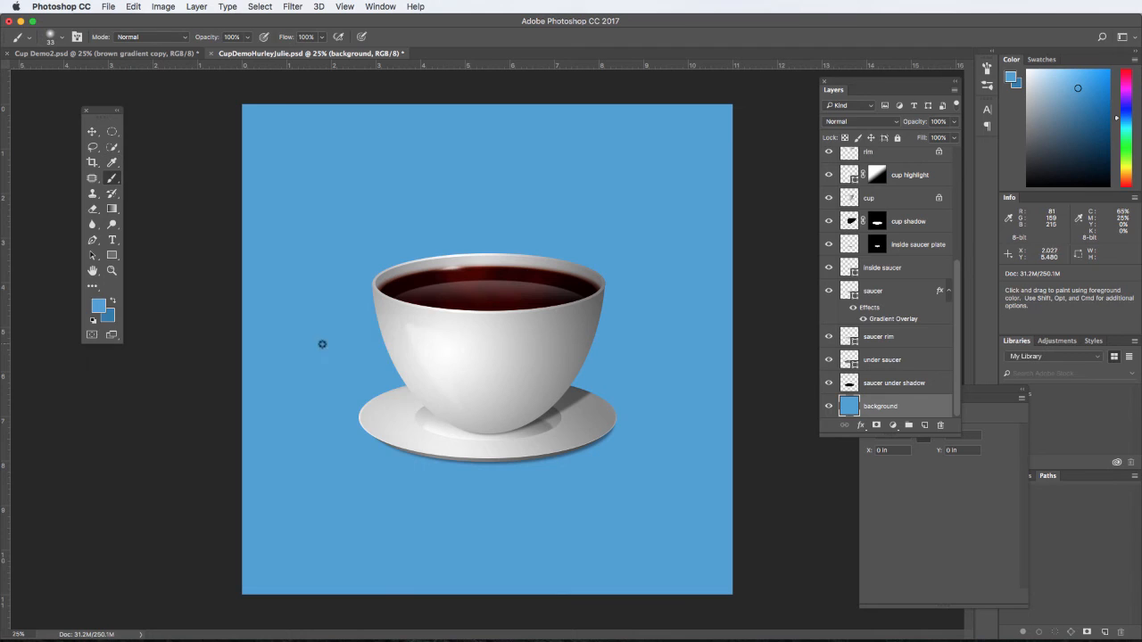
{"action": "left_click", "coordinate": [108, 316]}
{"action": "left_click", "coordinate": [191, 400]}
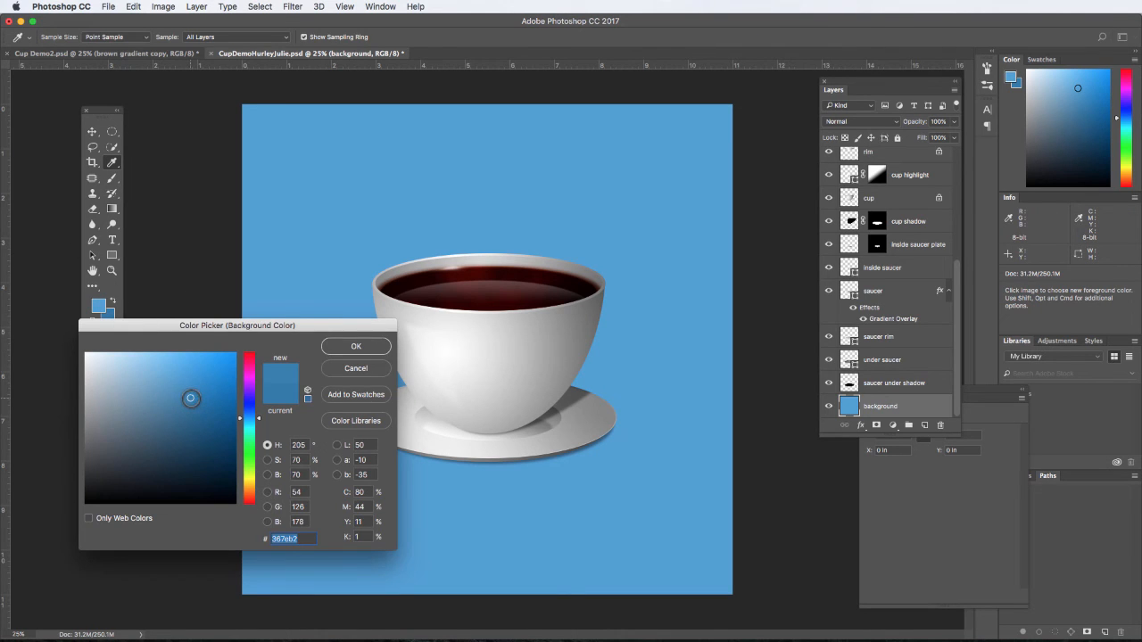
{"action": "left_click", "coordinate": [339, 348]}
- Fill the background layer with an unreversed linear foreground-to-background gradient, light blue above the cup to darker blue below the saucer
{"action": "left_click", "coordinate": [111, 209]}
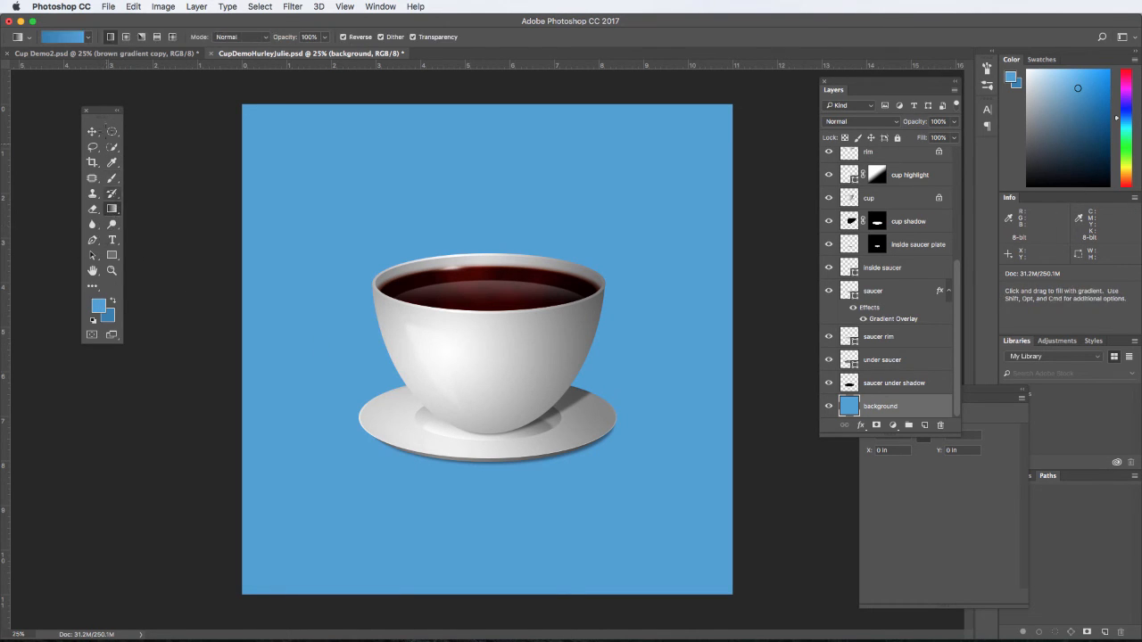
{"action": "left_click", "coordinate": [68, 39]}
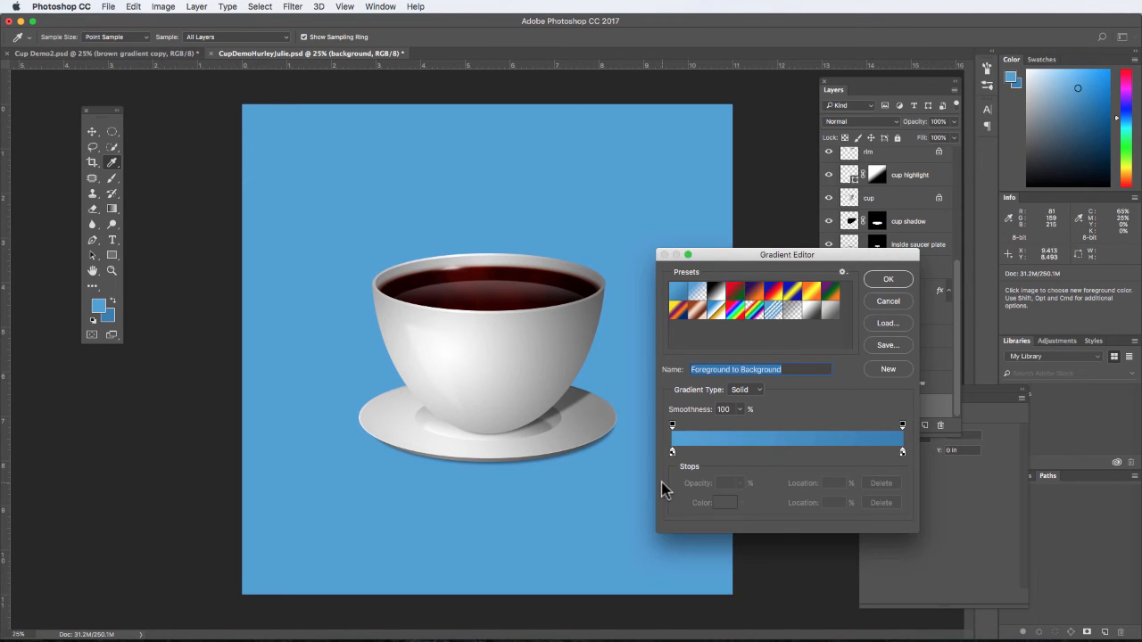
{"action": "left_click", "coordinate": [888, 279]}
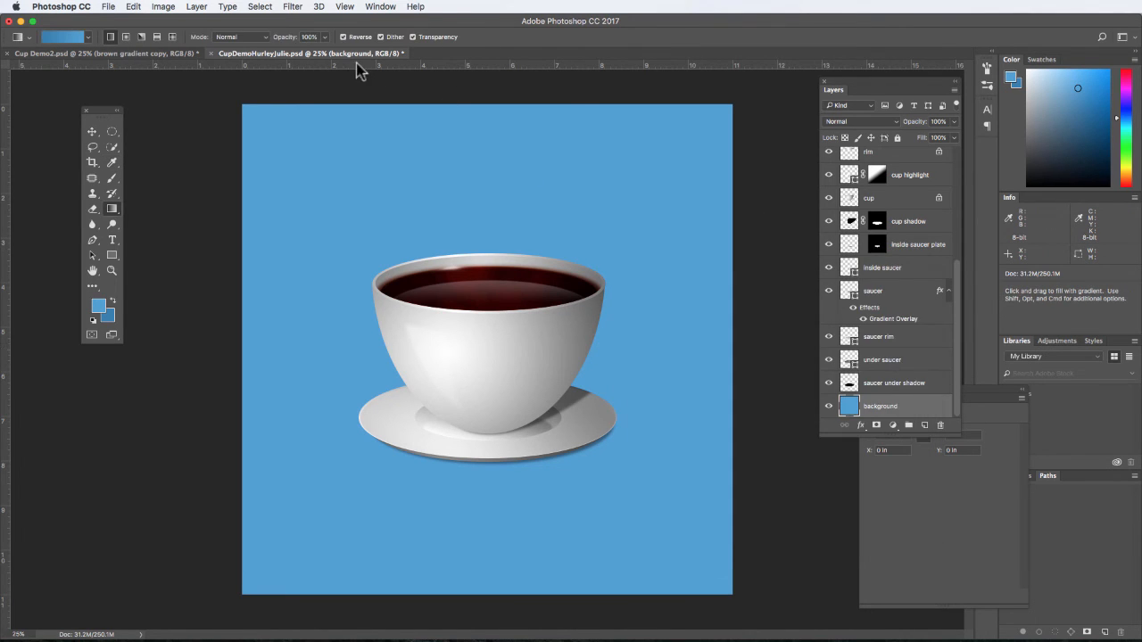
{"action": "left_click", "coordinate": [344, 38]}
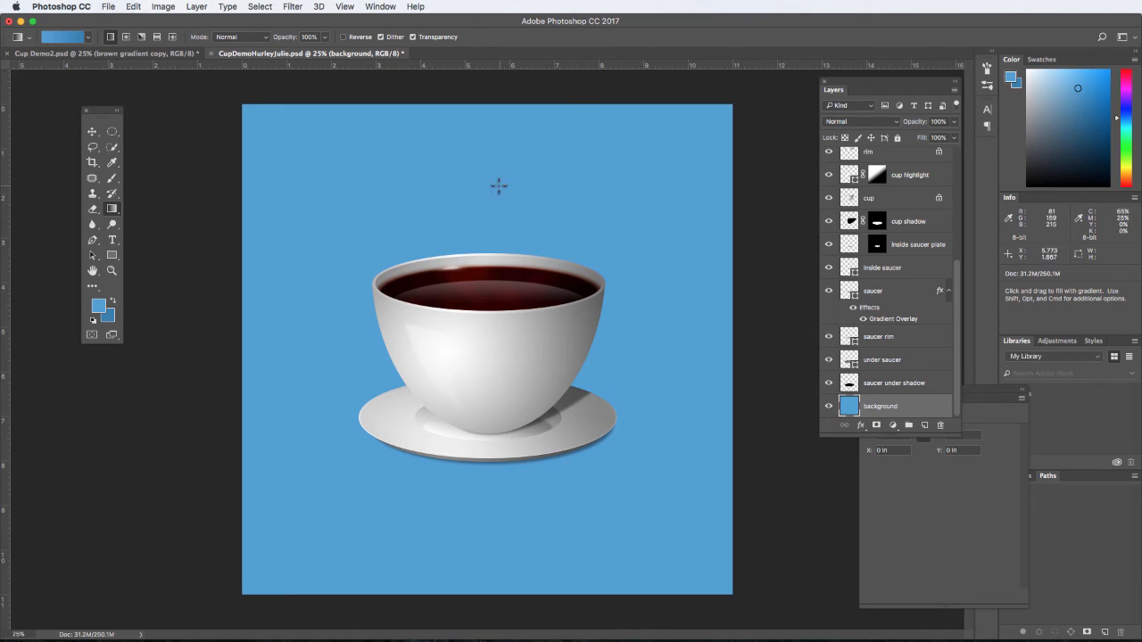
{"action": "mouse_move", "coordinate": [483, 196]}
{"action": "left_mouse_down"}
{"action": "mouse_move", "coordinate": [479, 416]}
{"action": "mouse_move", "coordinate": [538, 554]}
{"action": "left_mouse_up"}
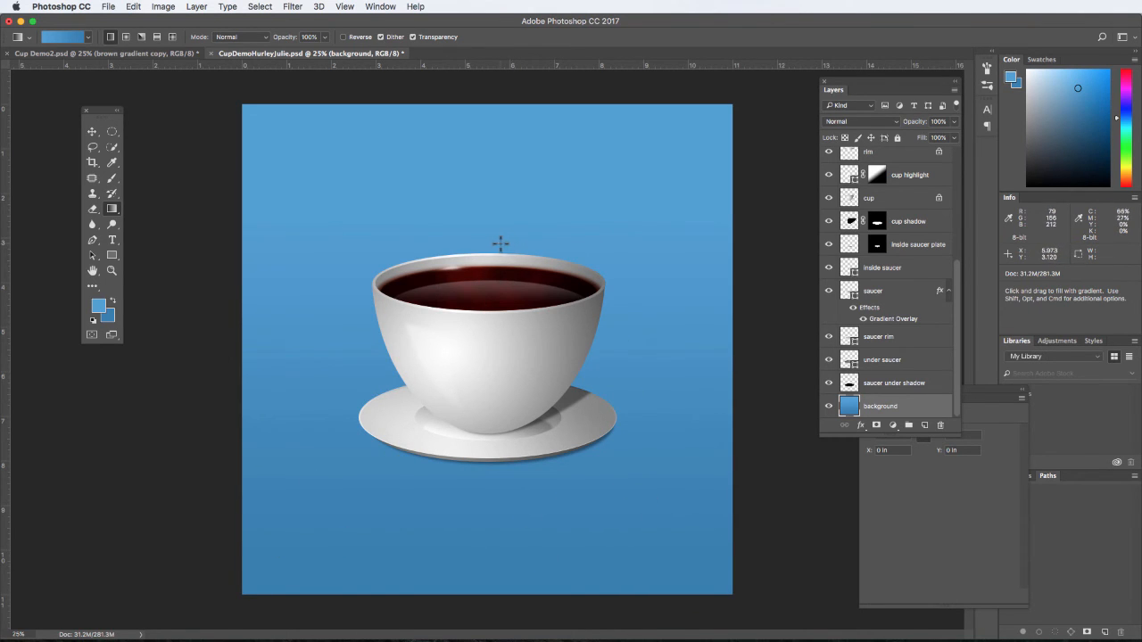
{"action": "left_click_drag", "start_coordinate": [490, 236], "coordinate": [482, 476]}
- Create a new layer named smoke directly above the highlight layer
{"action": "left_click_drag", "start_coordinate": [956, 348], "coordinate": [954, 186]}
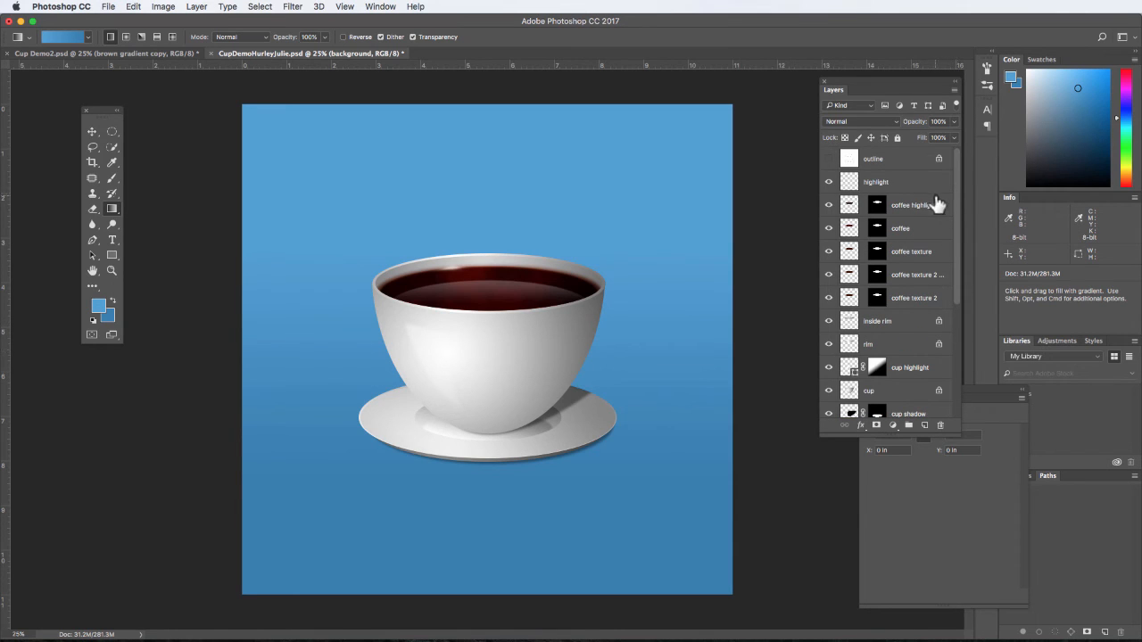
{"action": "left_click", "coordinate": [919, 185]}
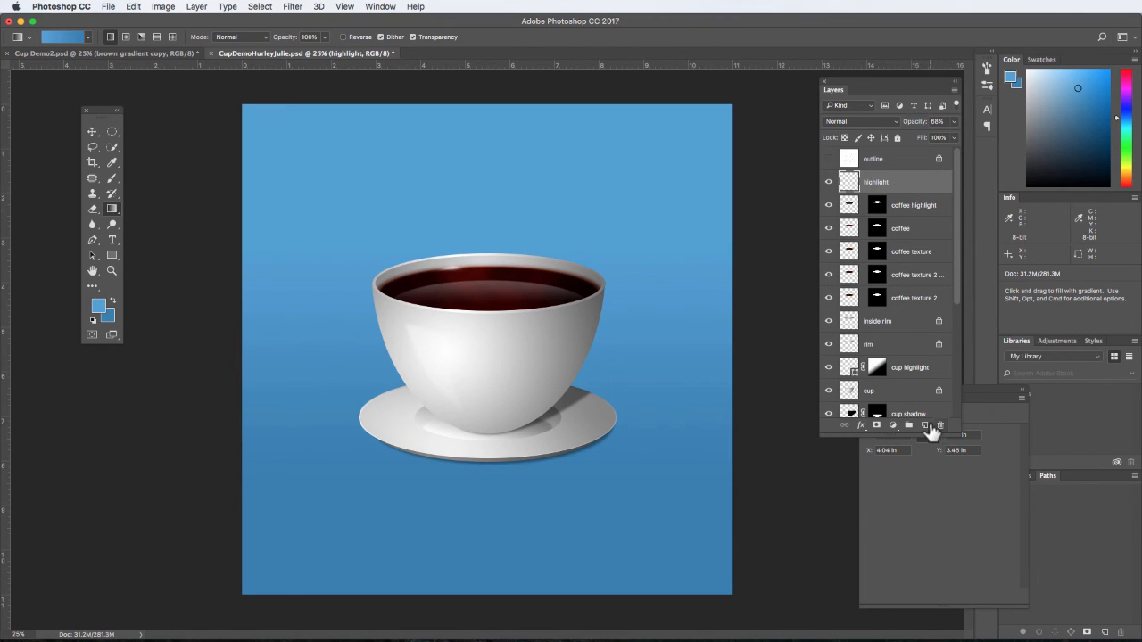
{"action": "left_click", "coordinate": [925, 426]}
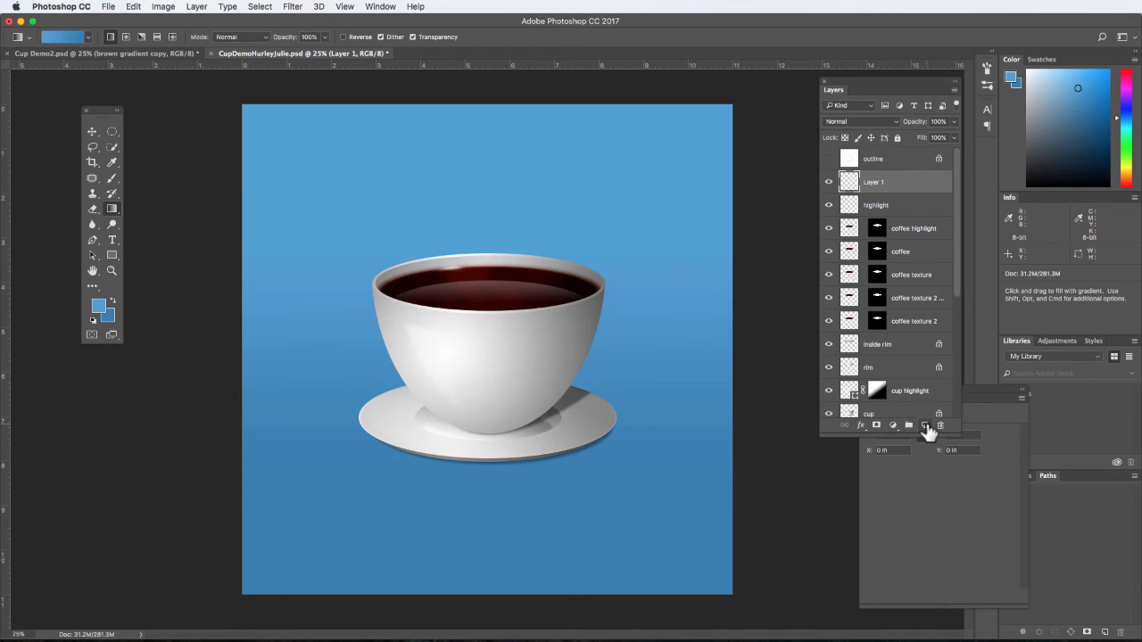
{"action": "double_click", "coordinate": [874, 182]}
{"action": "type", "text": "smoke"}
{"action": "key", "text": "Return"}
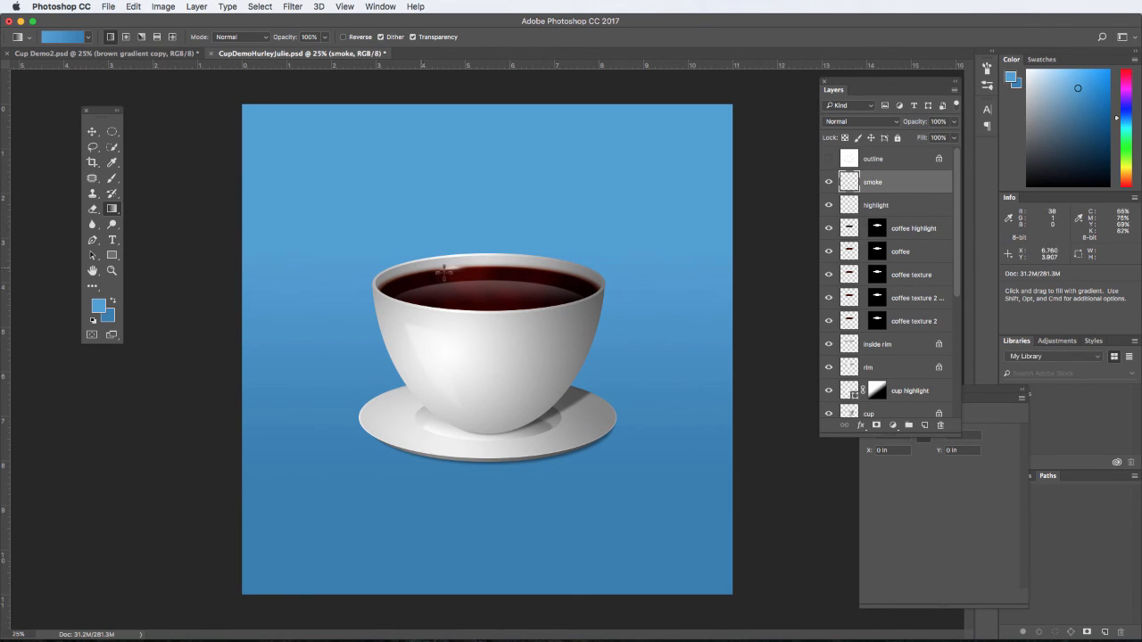
- Paint two wide wavy wisps of steam rising from the coffee with a soft white 190 px brush at 50% opacity
{"action": "left_click", "coordinate": [93, 319]}
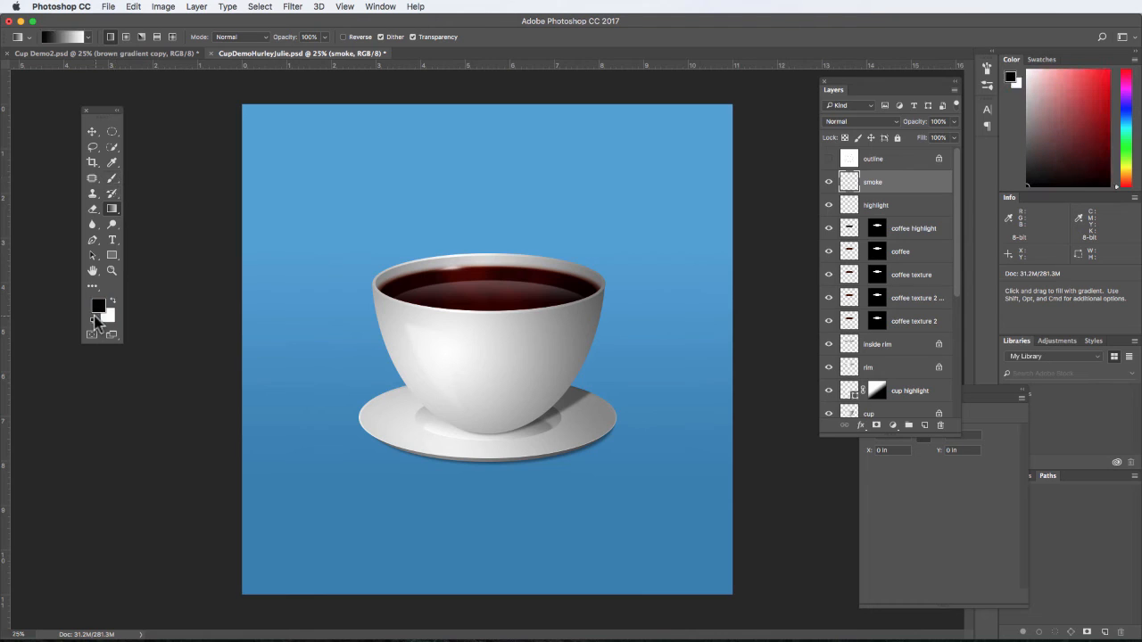
{"action": "left_click", "coordinate": [113, 303]}
{"action": "left_click", "coordinate": [108, 180]}
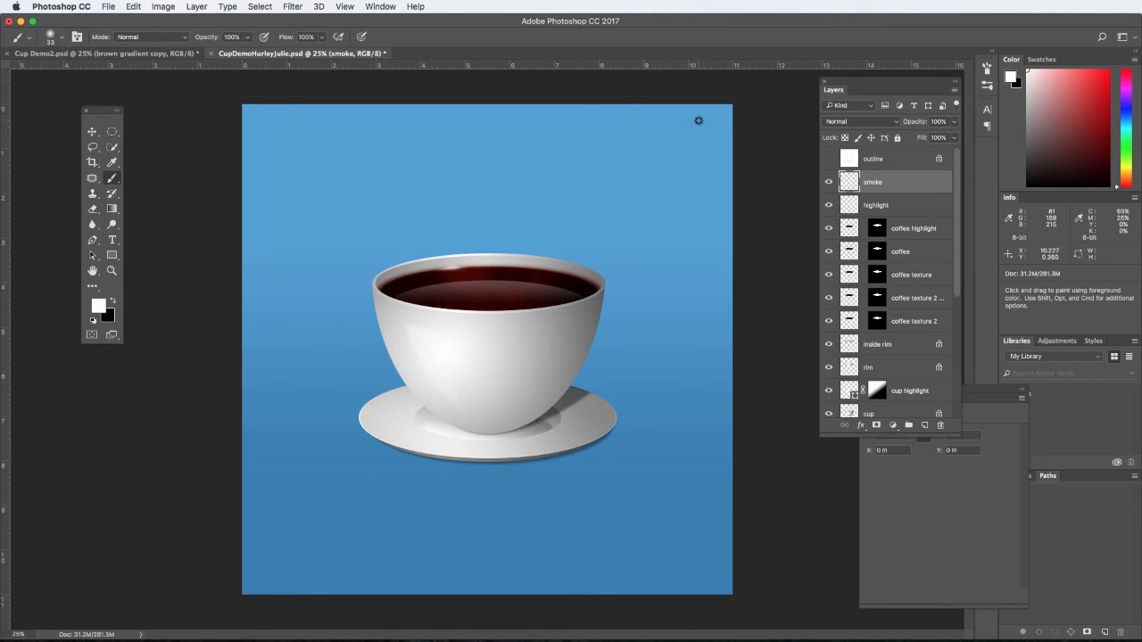
{"action": "left_click", "coordinate": [987, 69]}
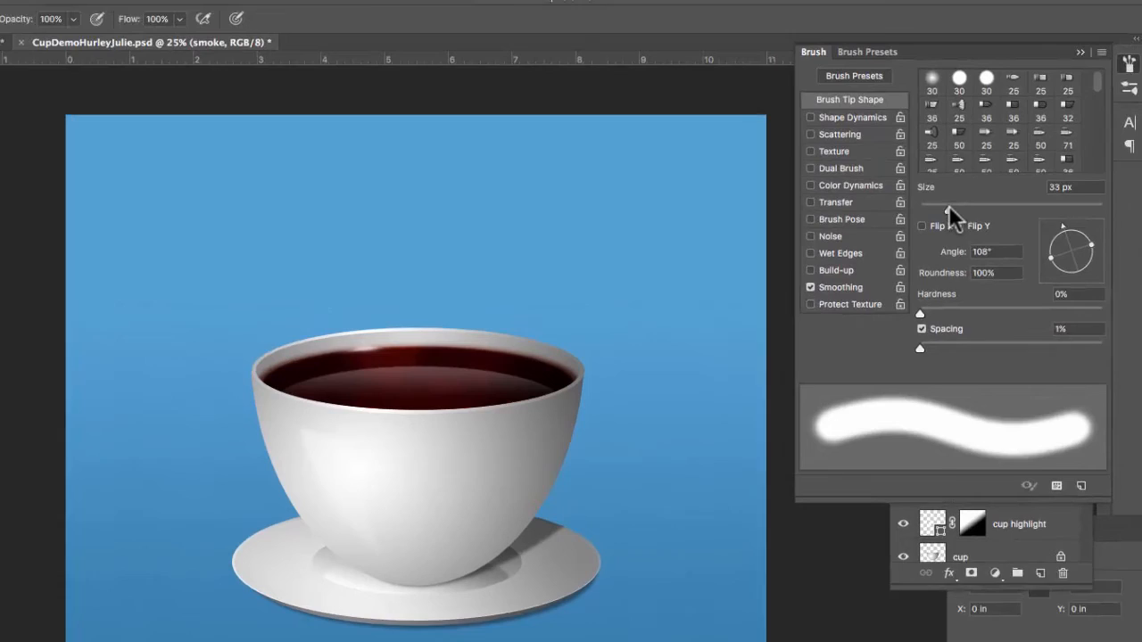
{"action": "left_click_drag", "start_coordinate": [860, 171], "coordinate": [887, 173]}
{"action": "left_click_drag", "start_coordinate": [999, 217], "coordinate": [1046, 216]}
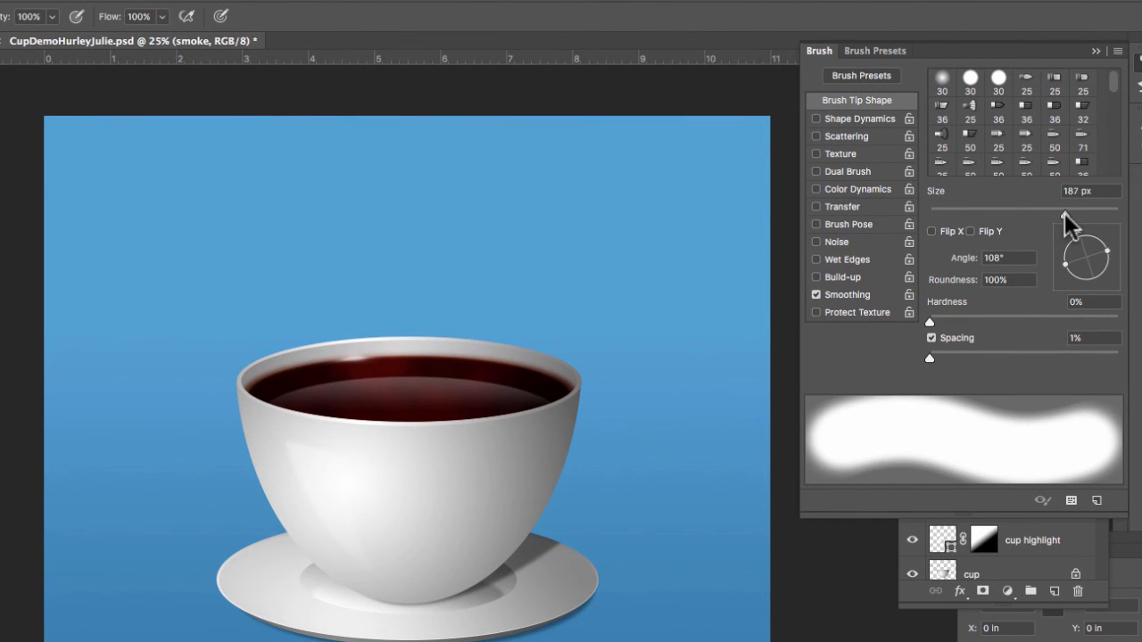
{"action": "left_click_drag", "start_coordinate": [1069, 213], "coordinate": [1064, 213]}
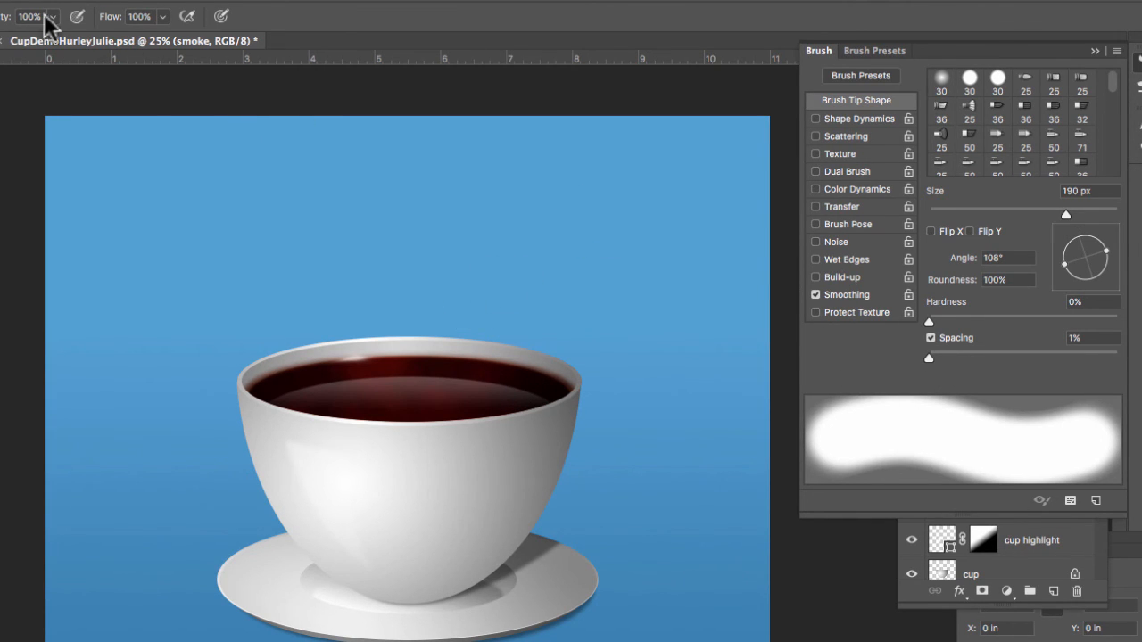
{"action": "mouse_move", "coordinate": [53, 16]}
{"action": "left_mouse_down"}
{"action": "mouse_move", "coordinate": [40, 45]}
{"action": "mouse_move", "coordinate": [11, 36]}
{"action": "left_mouse_up"}
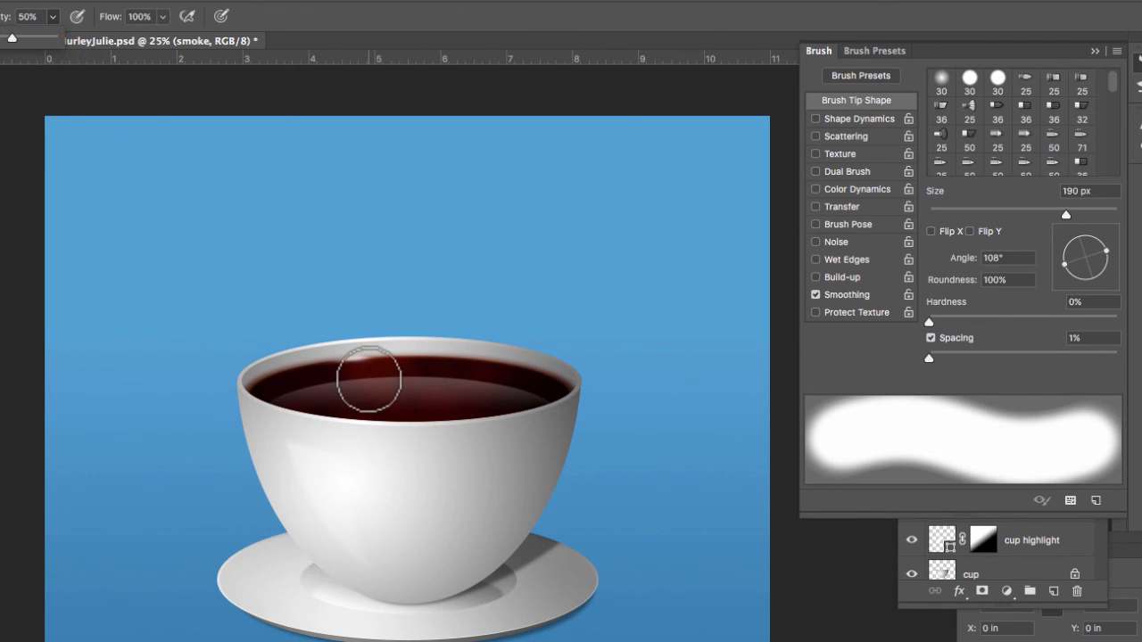
{"action": "mouse_move", "coordinate": [369, 377]}
{"action": "left_mouse_down"}
{"action": "mouse_move", "coordinate": [402, 199]}
{"action": "mouse_move", "coordinate": [447, 321]}
{"action": "mouse_move", "coordinate": [438, 372]}
{"action": "mouse_move", "coordinate": [426, 318]}
{"action": "mouse_move", "coordinate": [476, 247]}
{"action": "mouse_move", "coordinate": [461, 217]}
{"action": "mouse_move", "coordinate": [407, 265]}
{"action": "left_mouse_up"}
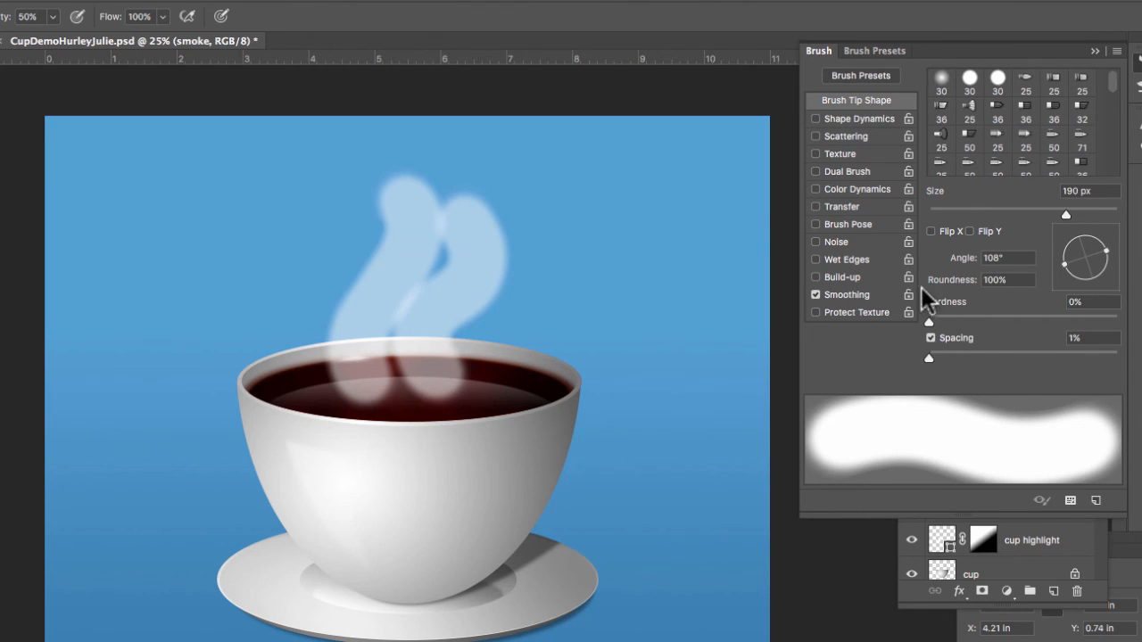
- Reduce the brush to 100 px and paint a narrower wisp inside each wide wisp of steam
{"action": "left_click_drag", "start_coordinate": [1066, 215], "coordinate": [1023, 215]}
{"action": "mouse_move", "coordinate": [386, 384]}
{"action": "left_mouse_down"}
{"action": "mouse_move", "coordinate": [379, 314]}
{"action": "mouse_move", "coordinate": [429, 234]}
{"action": "left_mouse_up"}
{"action": "mouse_move", "coordinate": [430, 354]}
{"action": "left_mouse_down"}
{"action": "mouse_move", "coordinate": [424, 386]}
{"action": "mouse_move", "coordinate": [400, 344]}
{"action": "mouse_move", "coordinate": [474, 264]}
{"action": "left_mouse_up"}
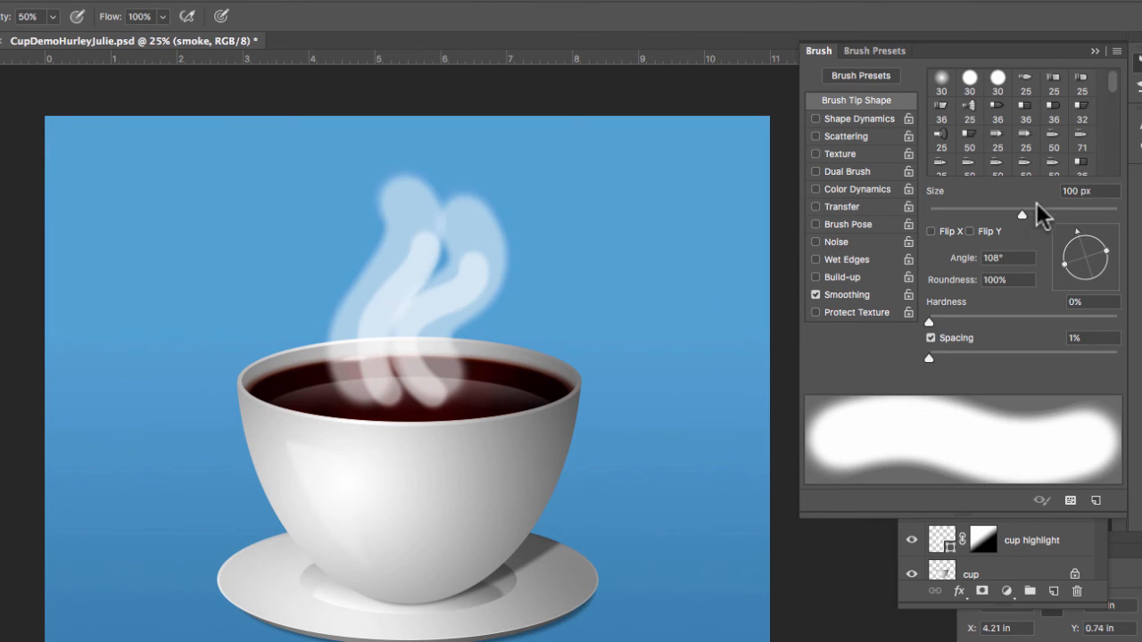
- Reduce the brush to 36 px and paint three thin curling streaks through the steam
{"action": "left_click_drag", "start_coordinate": [1023, 215], "coordinate": [955, 215]}
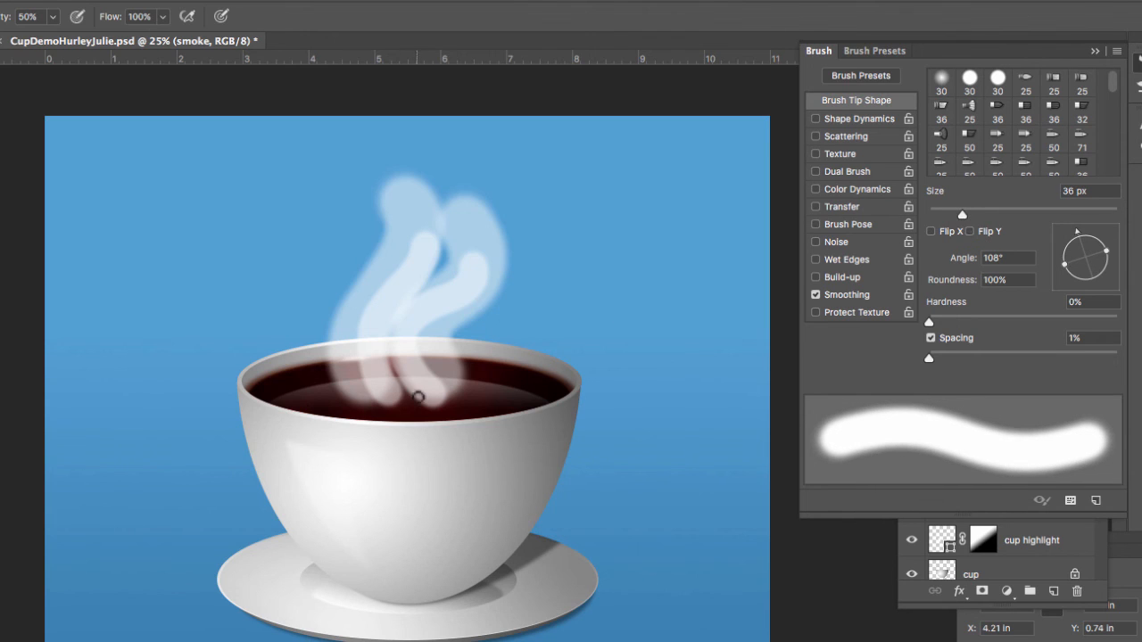
{"action": "mouse_move", "coordinate": [377, 396]}
{"action": "left_mouse_down"}
{"action": "mouse_move", "coordinate": [364, 335]}
{"action": "mouse_move", "coordinate": [378, 284]}
{"action": "mouse_move", "coordinate": [362, 245]}
{"action": "left_mouse_up"}
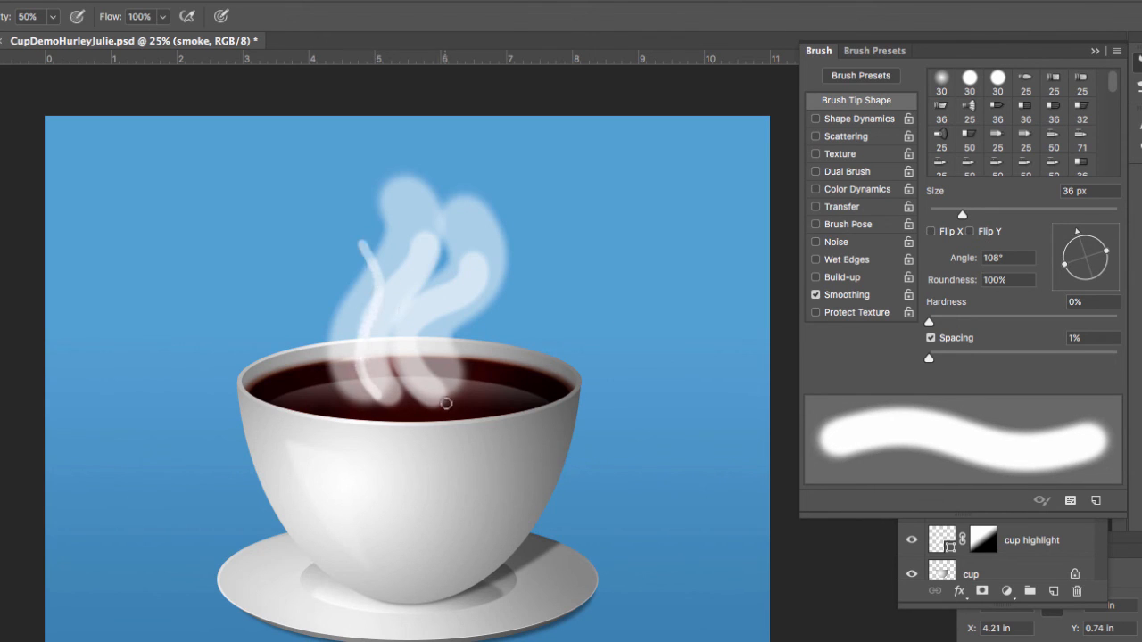
{"action": "mouse_move", "coordinate": [439, 401]}
{"action": "left_mouse_down"}
{"action": "mouse_move", "coordinate": [397, 351]}
{"action": "mouse_move", "coordinate": [450, 275]}
{"action": "left_mouse_up"}
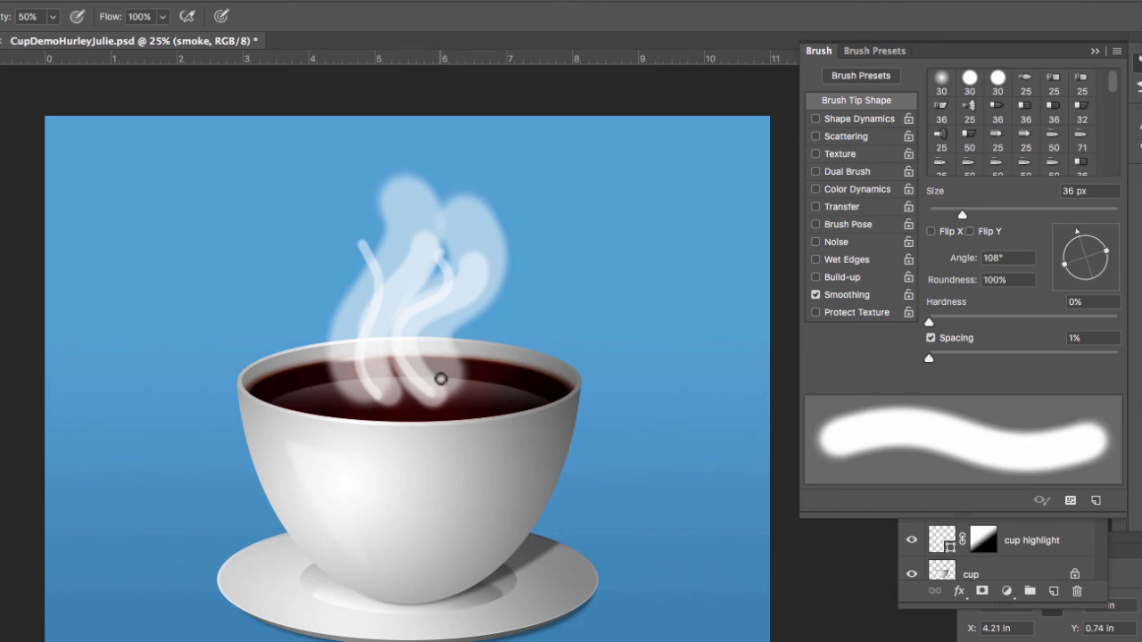
{"action": "mouse_move", "coordinate": [439, 379]}
{"action": "left_mouse_down"}
{"action": "mouse_move", "coordinate": [445, 330]}
{"action": "mouse_move", "coordinate": [476, 274]}
{"action": "left_mouse_up"}
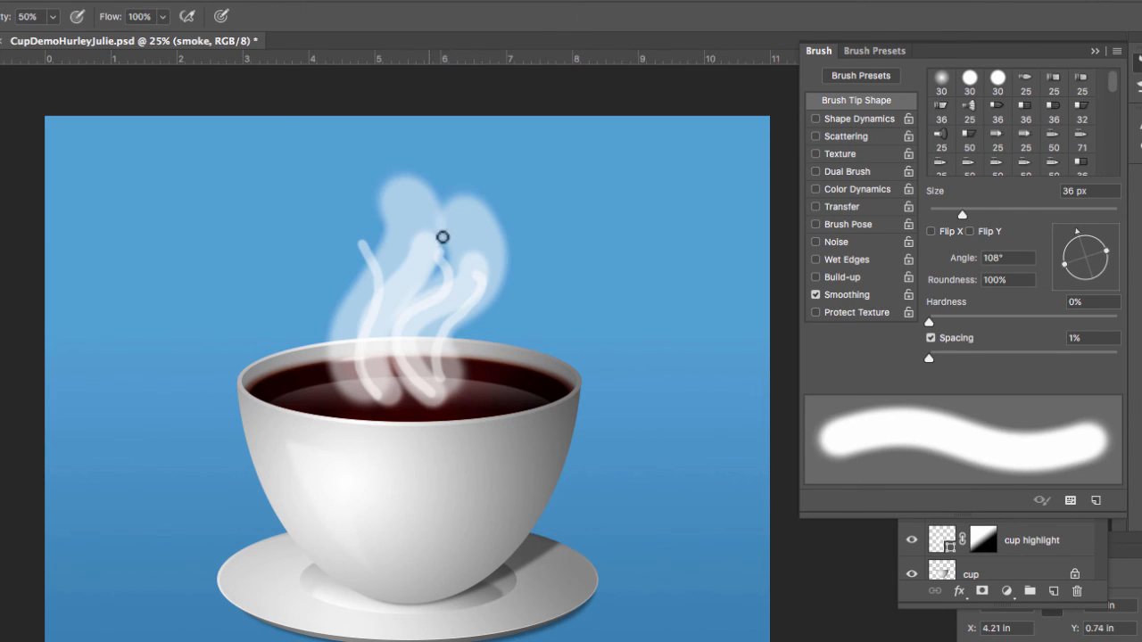
- Apply a Gaussian Blur with a radius of 73.7 pixels to the smoke layer
{"action": "left_click", "coordinate": [116, 1]}
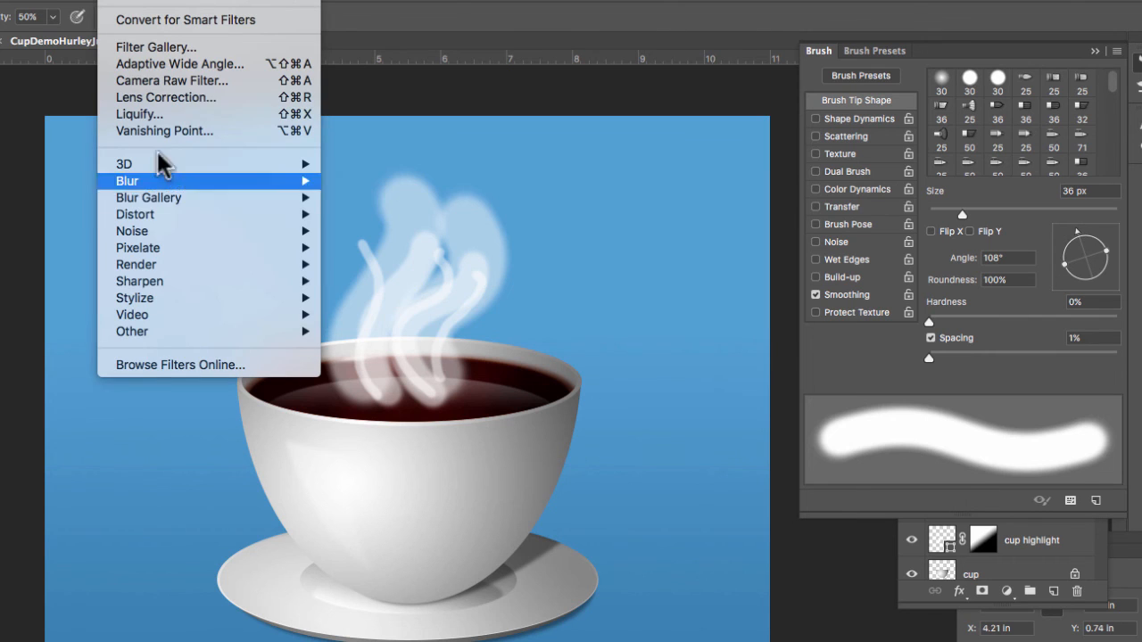
{"action": "mouse_move", "coordinate": [177, 181]}
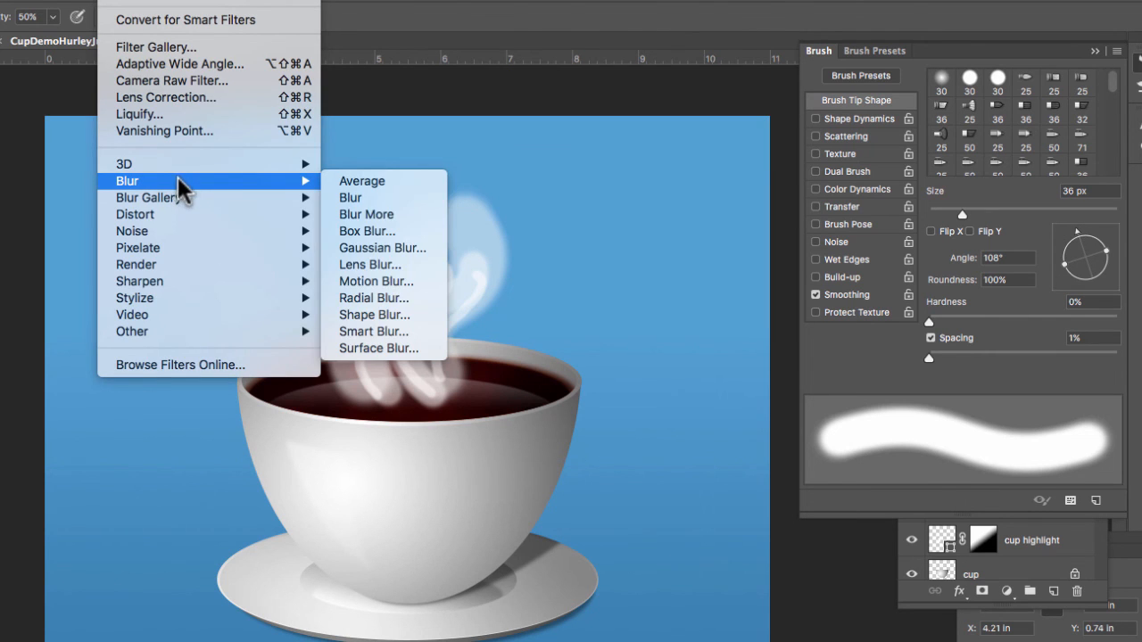
{"action": "left_click", "coordinate": [393, 248]}
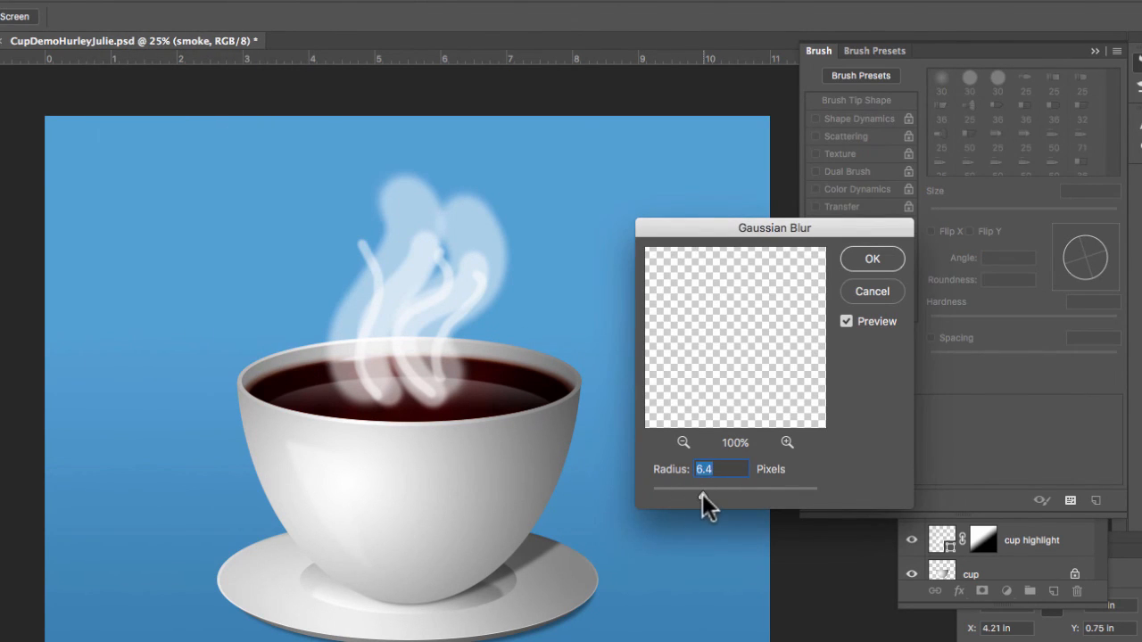
{"action": "left_click_drag", "start_coordinate": [725, 496], "coordinate": [752, 495]}
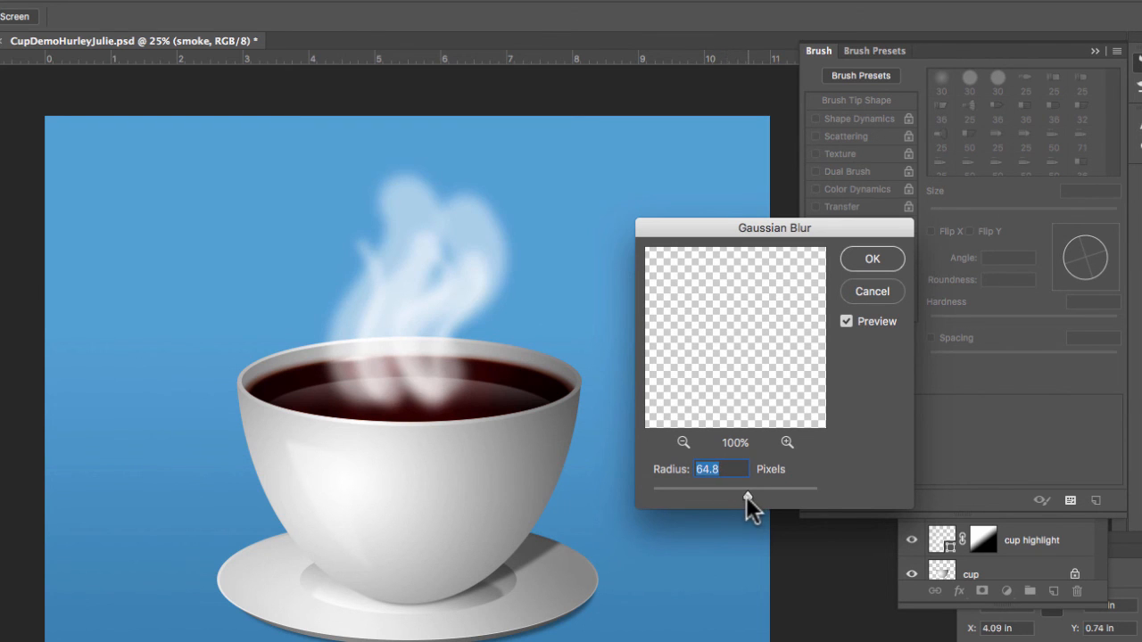
{"action": "left_click_drag", "start_coordinate": [721, 363], "coordinate": [720, 362]}
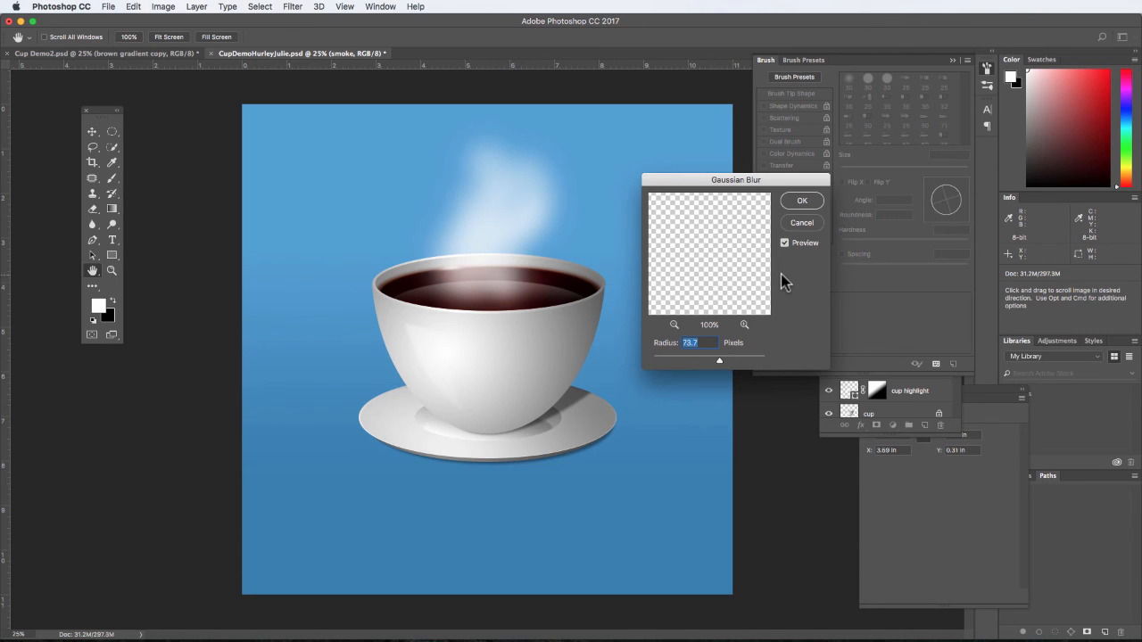
{"action": "left_click", "coordinate": [800, 203]}
{"action": "key", "text": "b"}
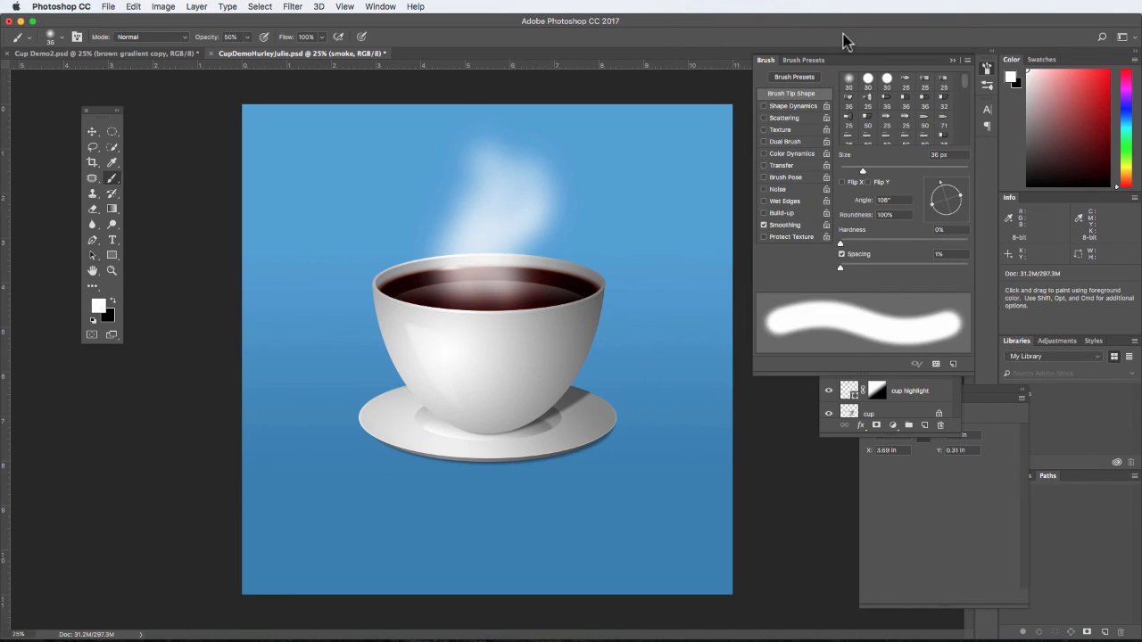
- Duplicate the smoke layer and name the copy smoke texture
{"action": "left_click", "coordinate": [957, 59]}
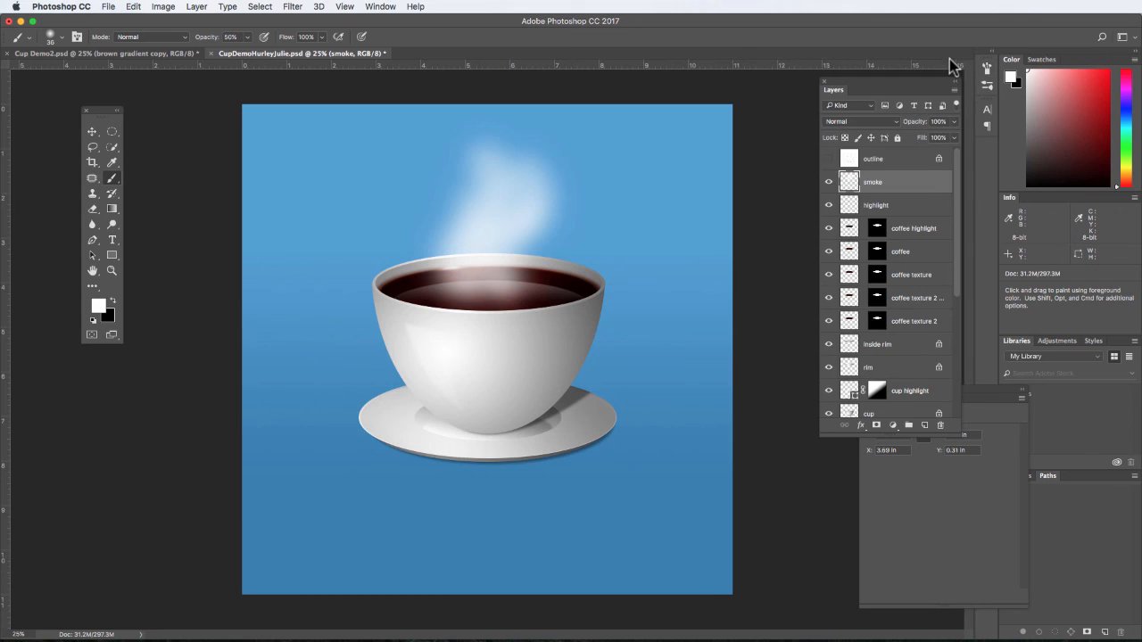
{"action": "right_click", "coordinate": [895, 189]}
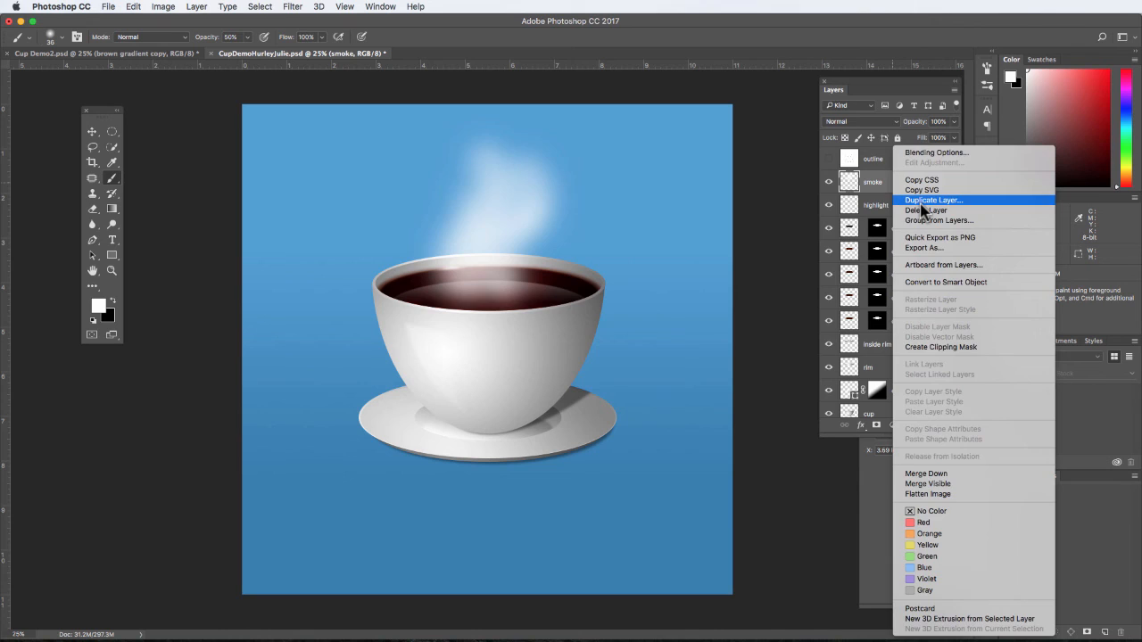
{"action": "left_click", "coordinate": [922, 204]}
{"action": "left_click", "coordinate": [570, 269]}
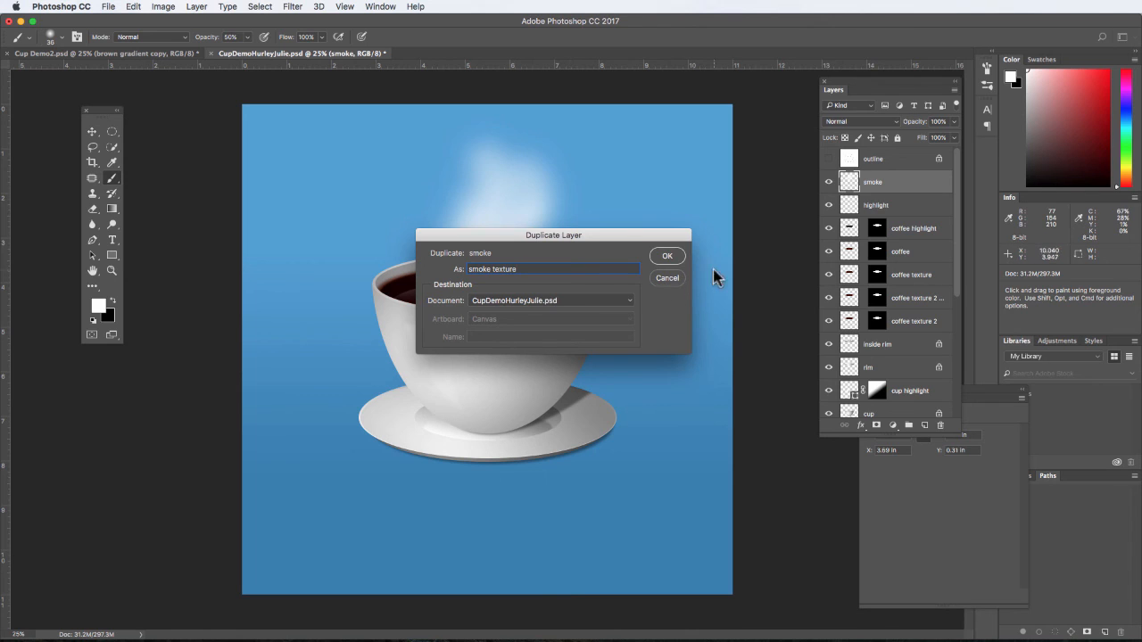
{"action": "left_click", "coordinate": [667, 257]}
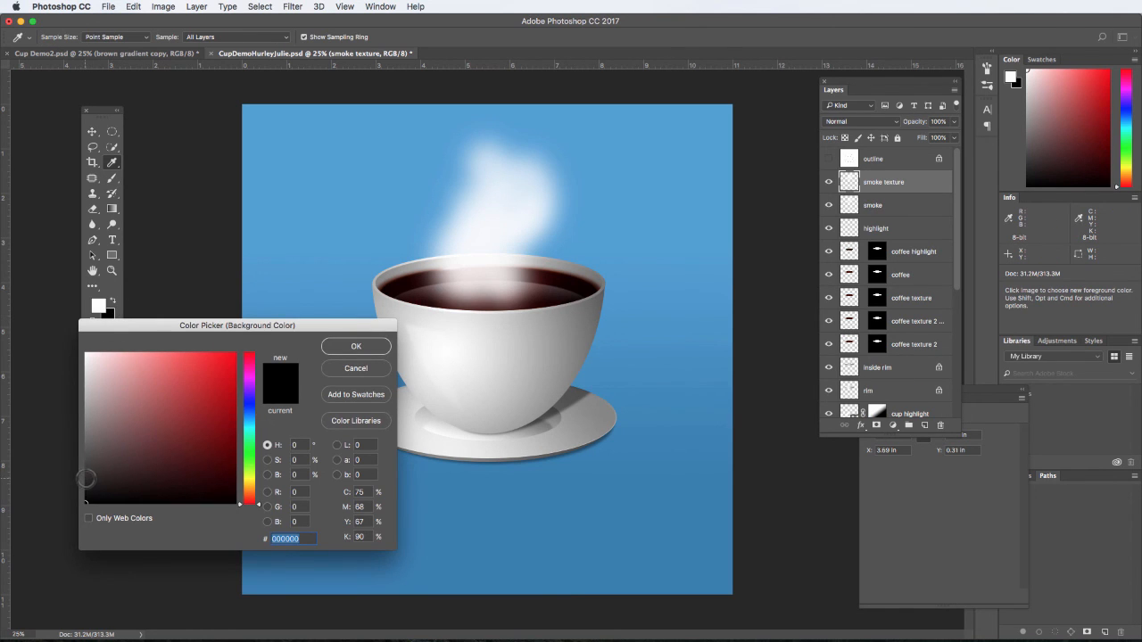
- Set the background colour to a dark grey slightly lighter than black
{"action": "left_click", "coordinate": [356, 348]}
{"action": "key", "text": "b"}
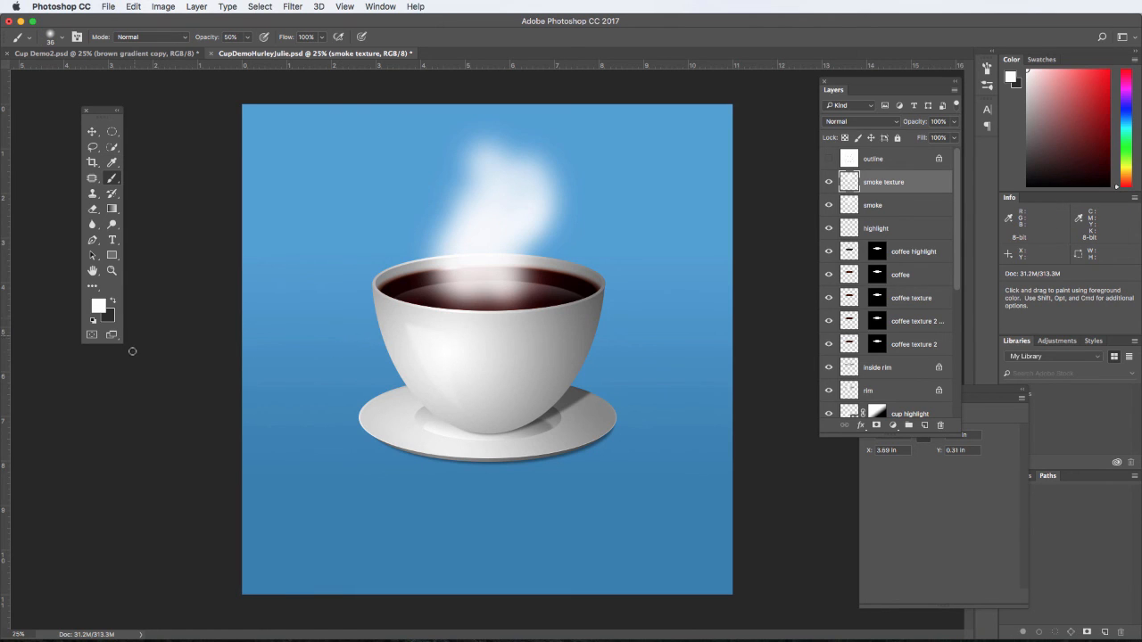
- Lock the transparent pixels of the smoke texture layer and apply the Clouds render filter to it
{"action": "left_click", "coordinate": [846, 138]}
{"action": "left_click", "coordinate": [293, 7]}
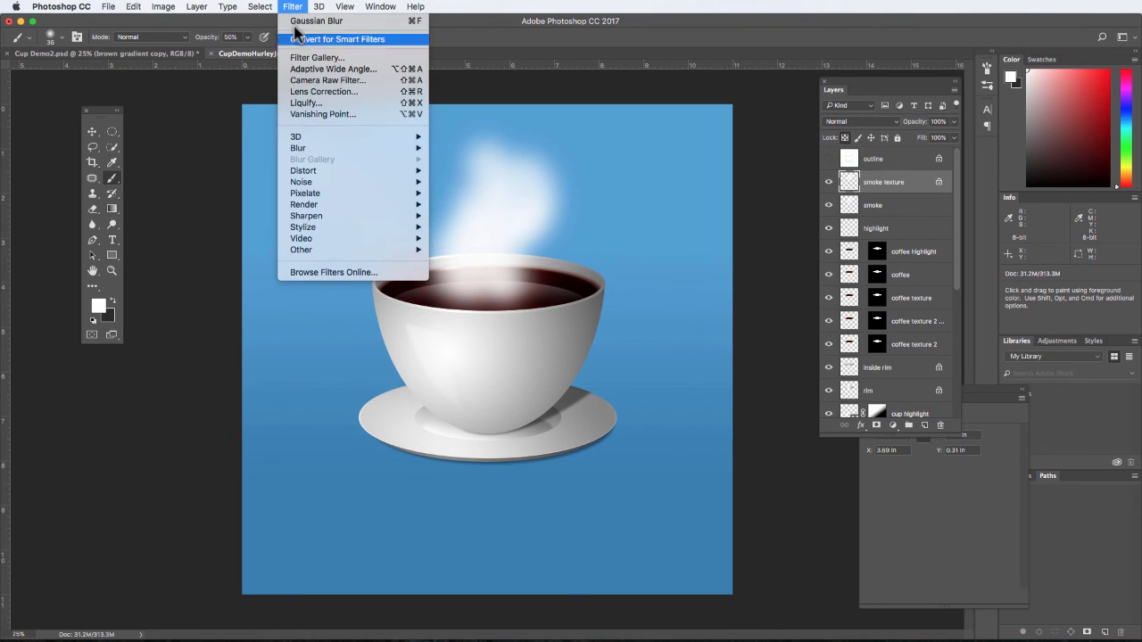
{"action": "mouse_move", "coordinate": [314, 204]}
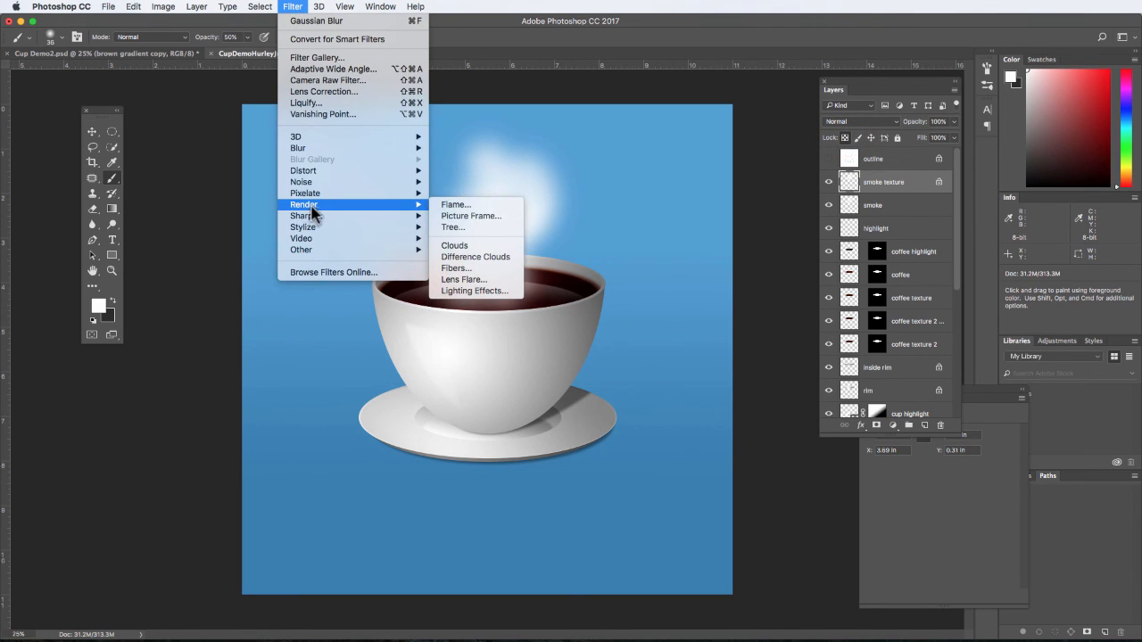
{"action": "left_click", "coordinate": [496, 247]}
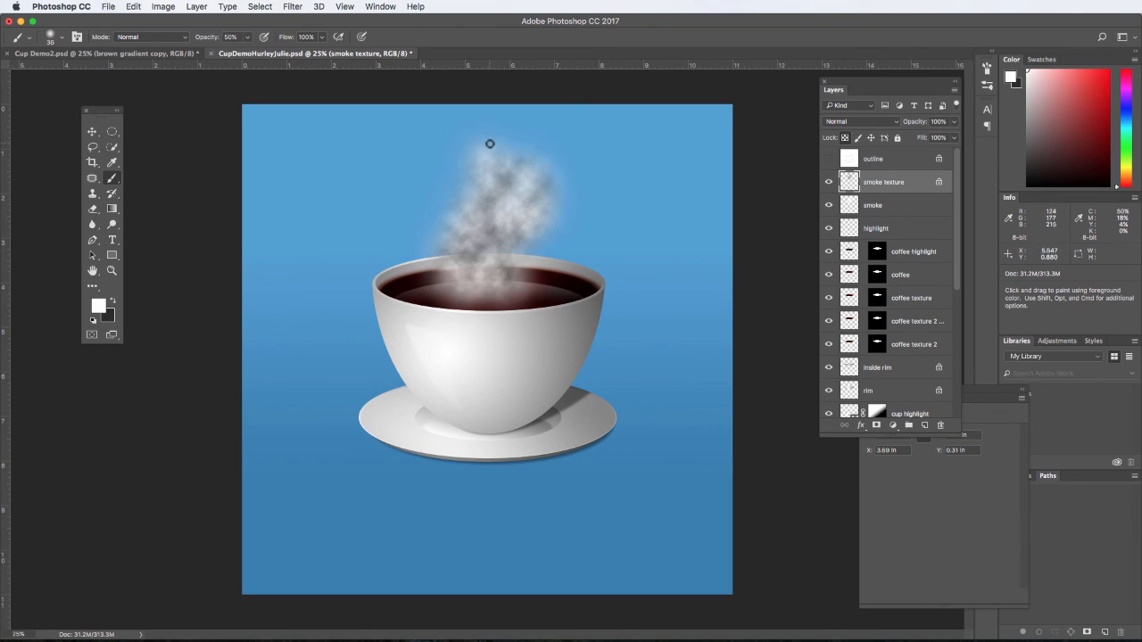
- Set the smoke texture layer's blend mode to Soft Light
{"action": "left_click", "coordinate": [896, 125]}
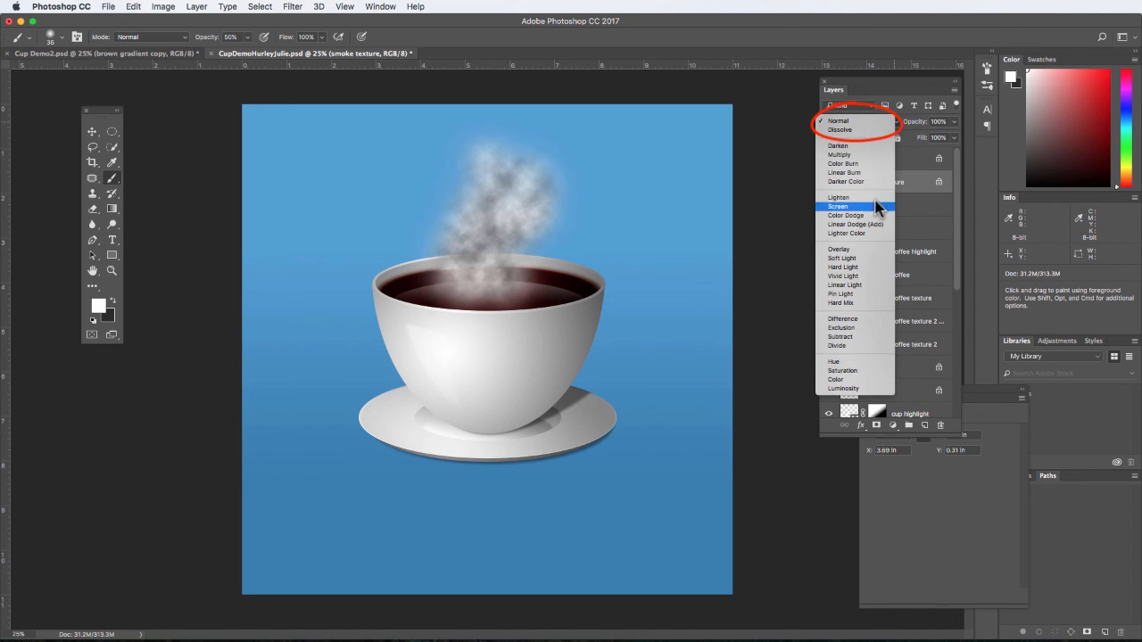
{"action": "left_click", "coordinate": [842, 258]}
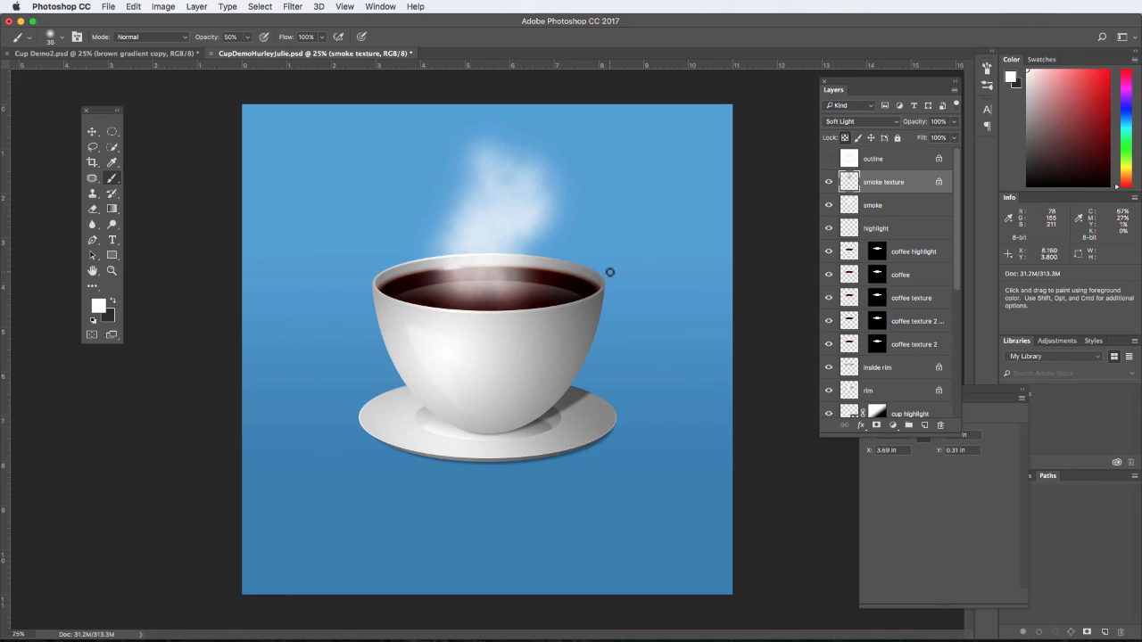
- Warp the smoke layer so its lower corners flare outward past the cup's rim and its bottom edge curves downward
{"action": "left_click", "coordinate": [892, 211]}
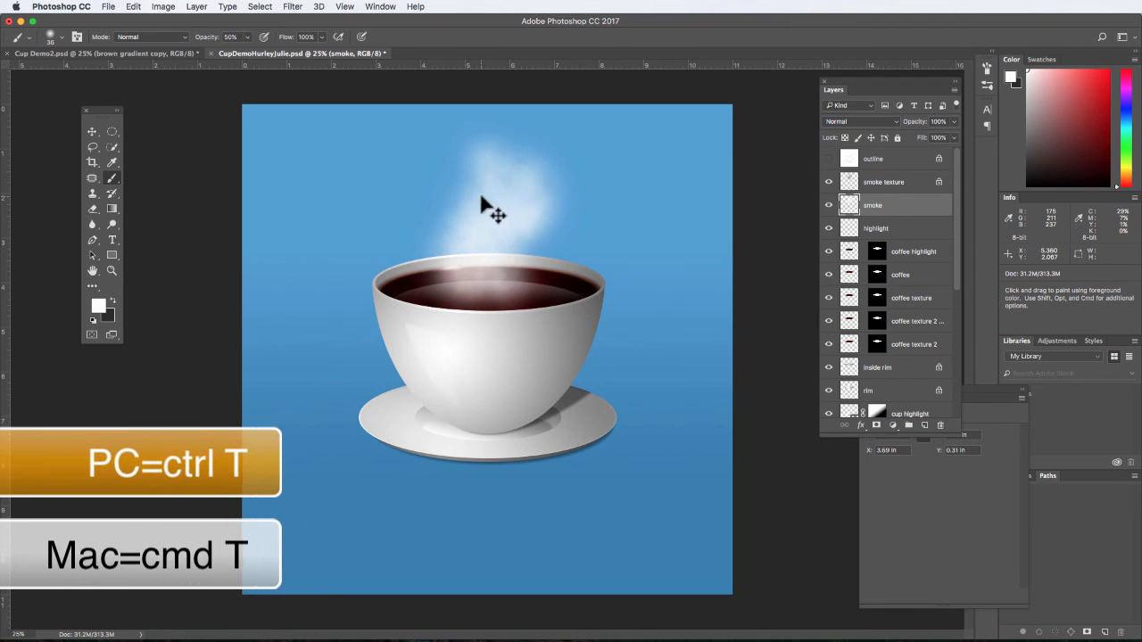
{"action": "key", "text": "super+t"}
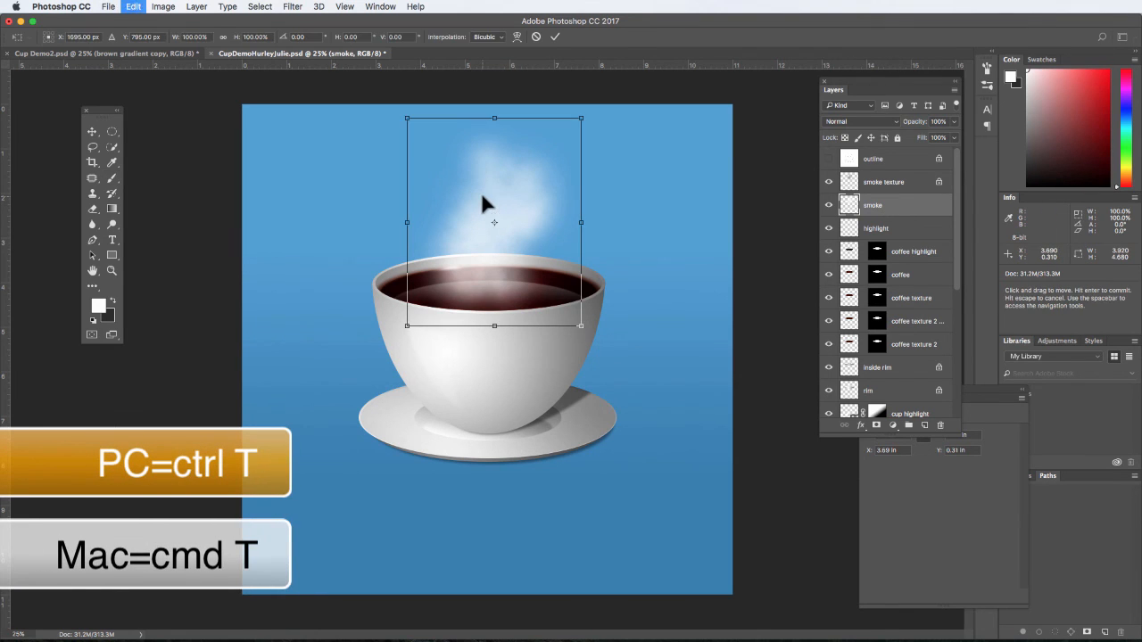
{"action": "left_click", "coordinate": [518, 38]}
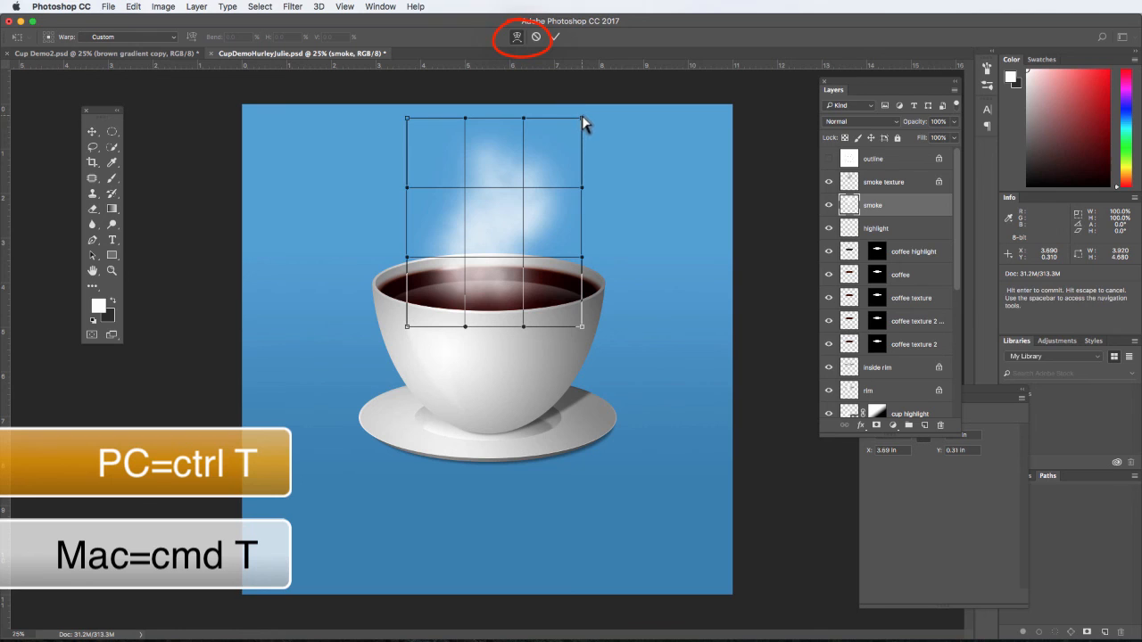
{"action": "left_click_drag", "start_coordinate": [580, 329], "coordinate": [653, 307]}
{"action": "left_click_drag", "start_coordinate": [408, 327], "coordinate": [353, 303]}
{"action": "left_click_drag", "start_coordinate": [652, 308], "coordinate": [669, 289]}
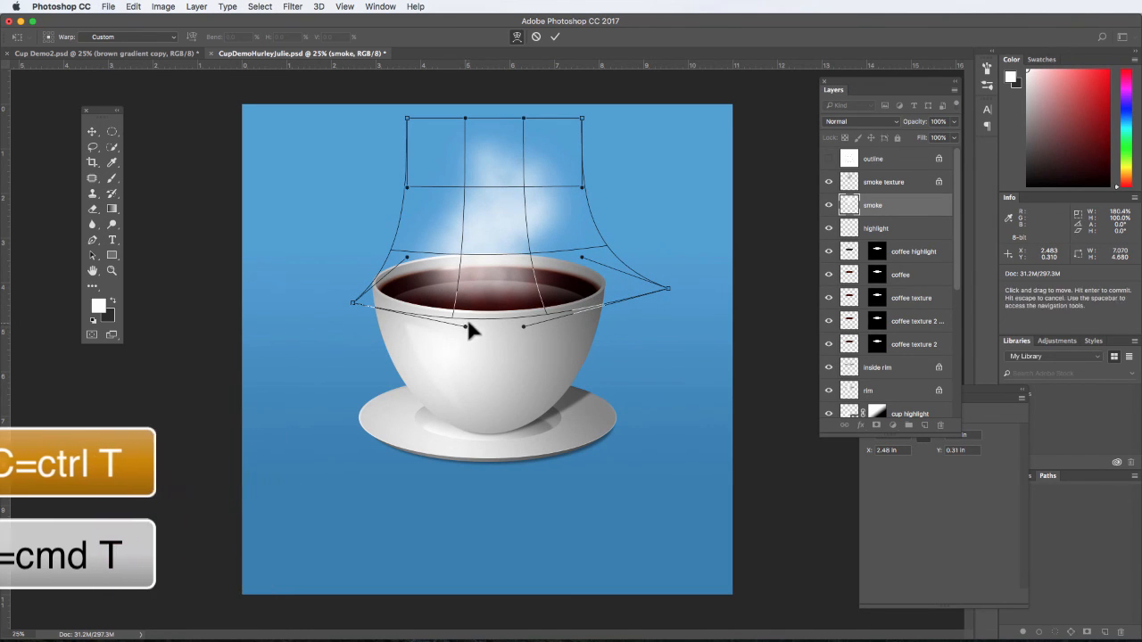
{"action": "left_click_drag", "start_coordinate": [465, 327], "coordinate": [522, 336]}
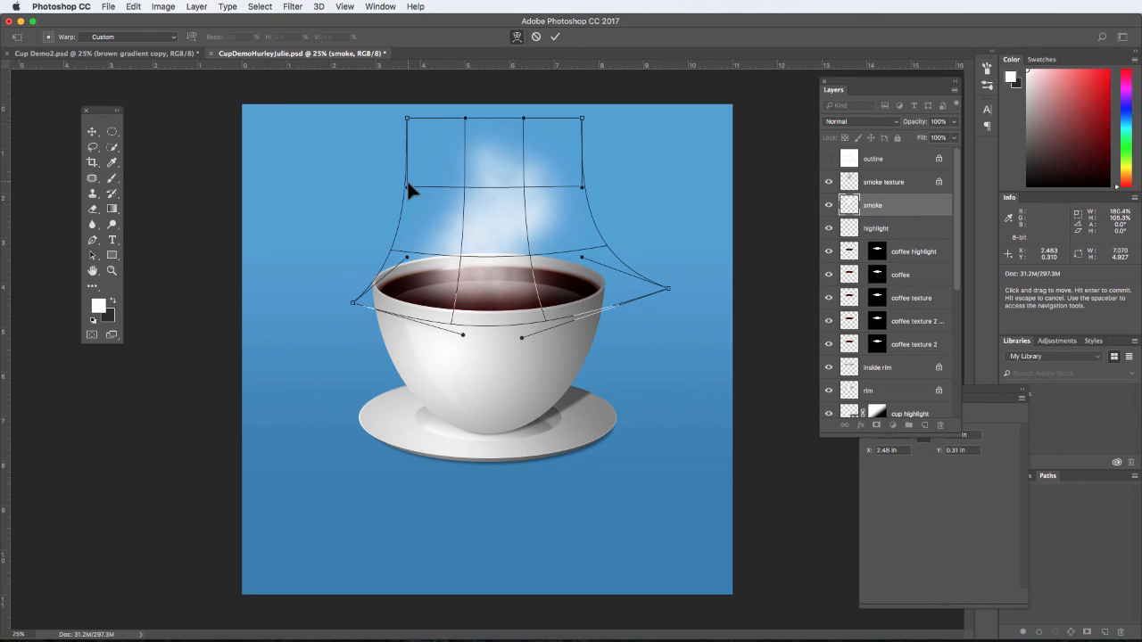
- Narrow and bend the upper part of the smoke layer's warp into an uneven rising wisp, and apply the transformation
{"action": "left_click_drag", "start_coordinate": [467, 191], "coordinate": [489, 210]}
{"action": "left_click_drag", "start_coordinate": [582, 118], "coordinate": [547, 122]}
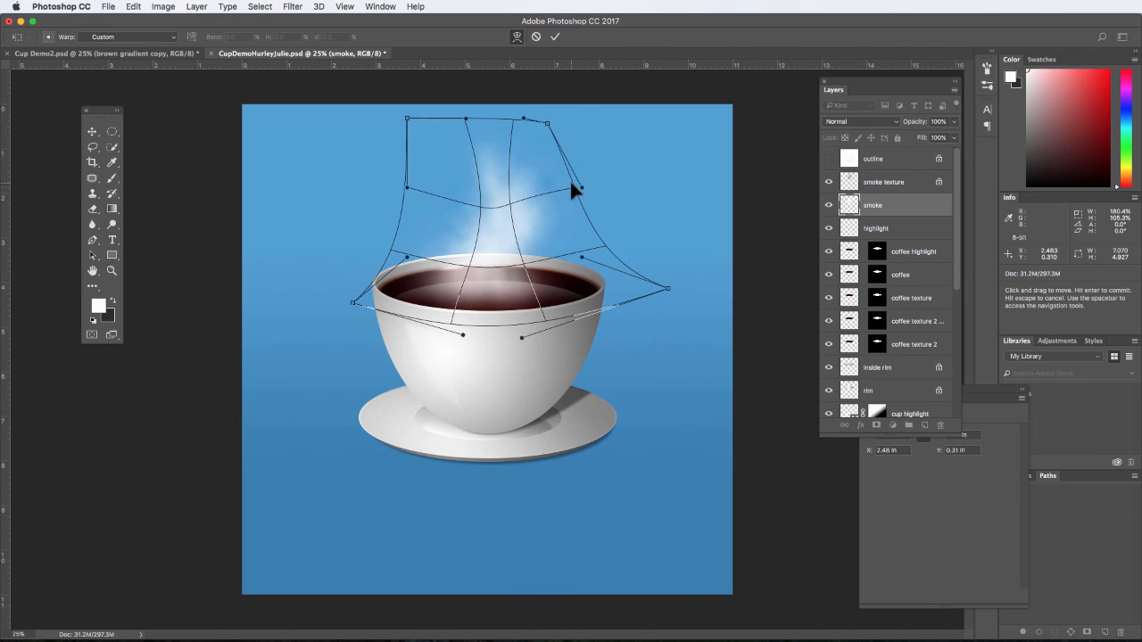
{"action": "left_click_drag", "start_coordinate": [575, 187], "coordinate": [517, 214]}
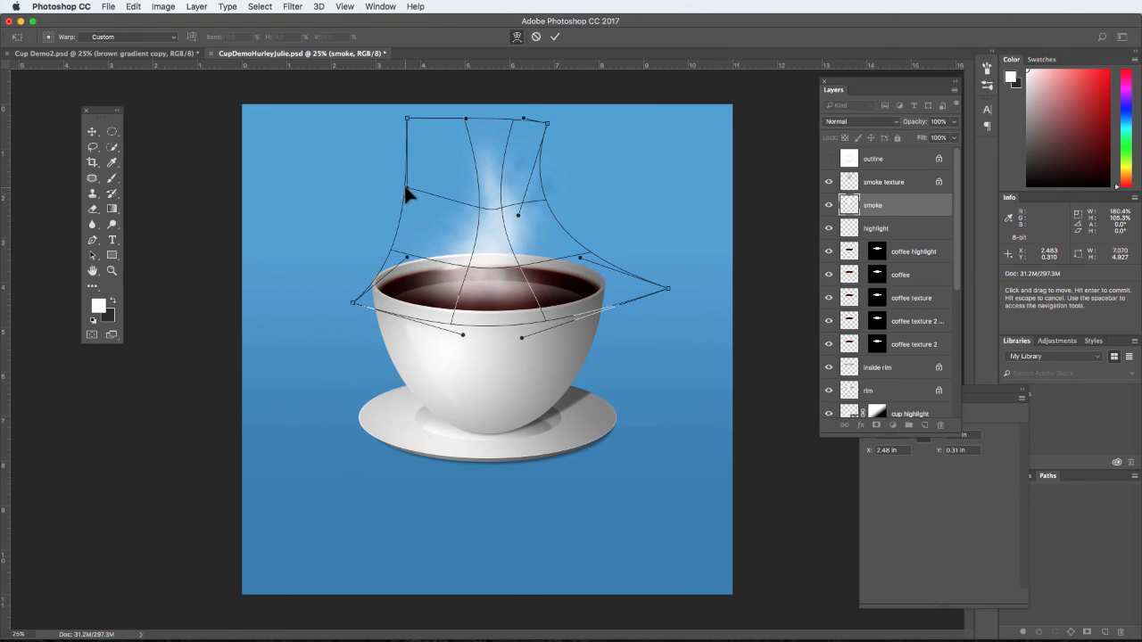
{"action": "left_click_drag", "start_coordinate": [405, 187], "coordinate": [415, 224]}
{"action": "left_click_drag", "start_coordinate": [487, 214], "coordinate": [461, 226]}
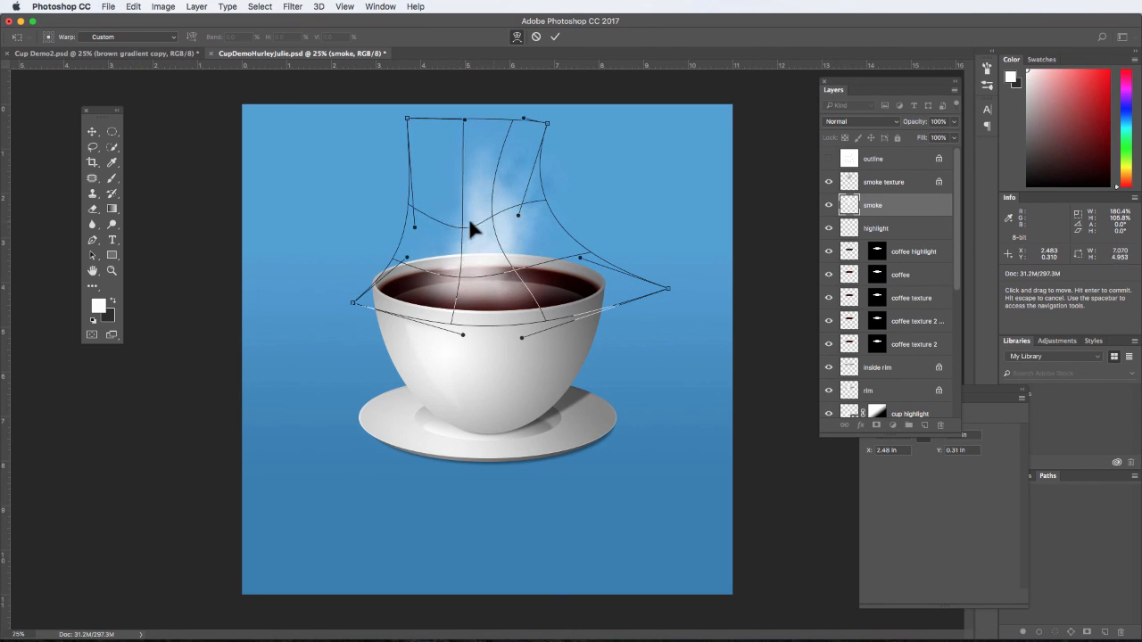
{"action": "left_click_drag", "start_coordinate": [522, 120], "coordinate": [516, 152]}
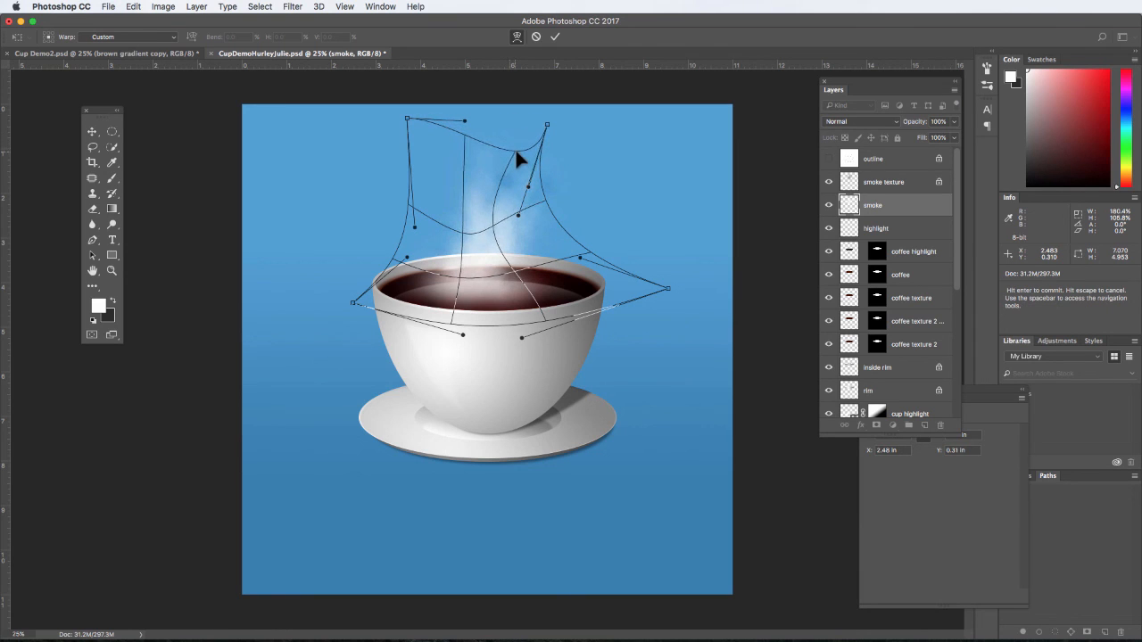
{"action": "left_click_drag", "start_coordinate": [410, 117], "coordinate": [433, 84]}
{"action": "left_click_drag", "start_coordinate": [494, 222], "coordinate": [502, 221]}
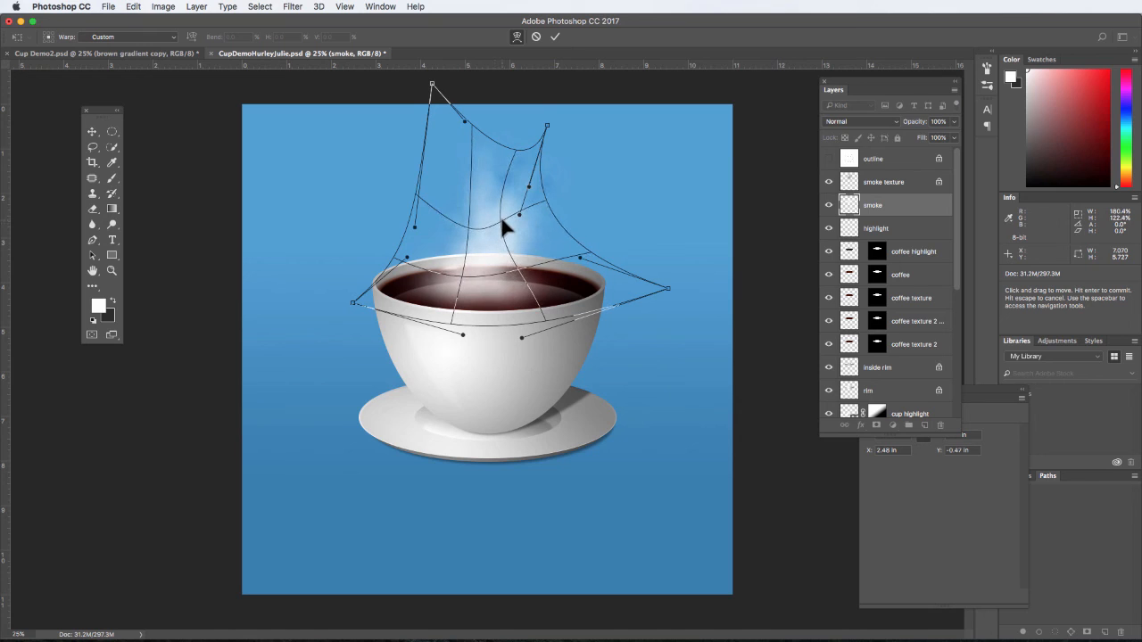
{"action": "left_click", "coordinate": [555, 37]}
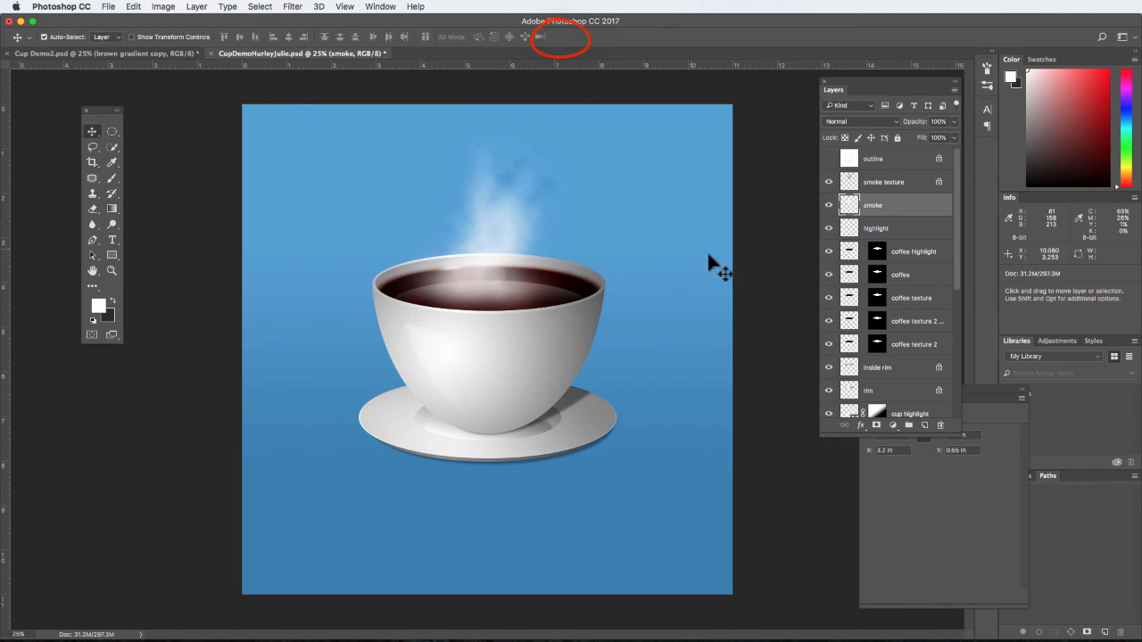
- Set the smoke texture layer's blend mode to Screen and warp its middle sideways and slightly down into a wavy shape
{"action": "left_click", "coordinate": [886, 182]}
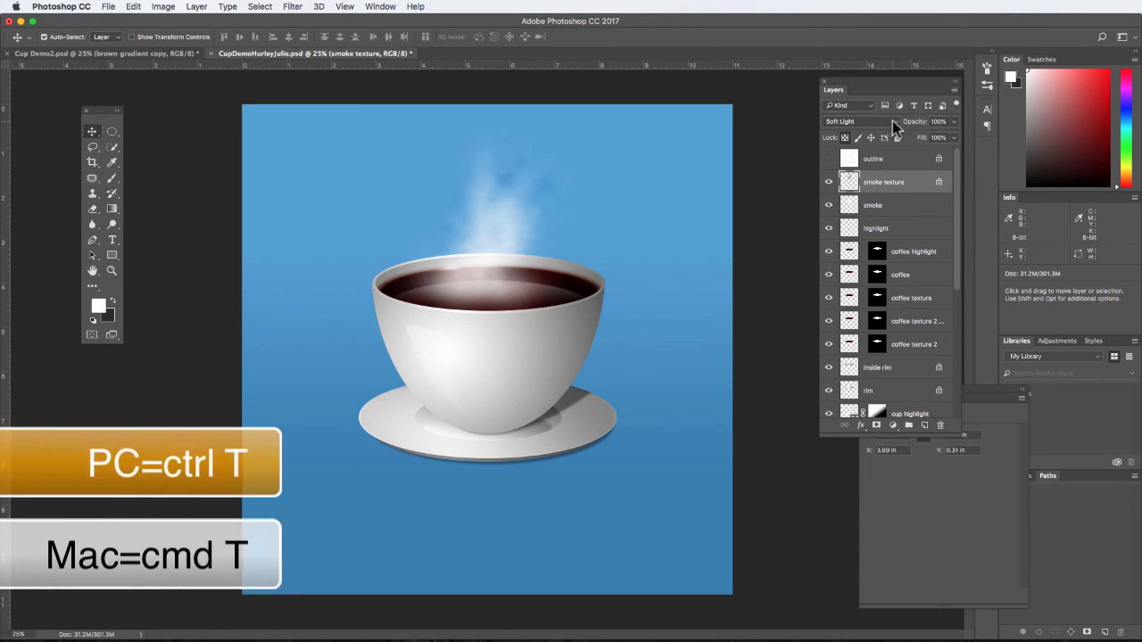
{"action": "key", "text": "super+t"}
{"action": "left_click", "coordinate": [516, 37]}
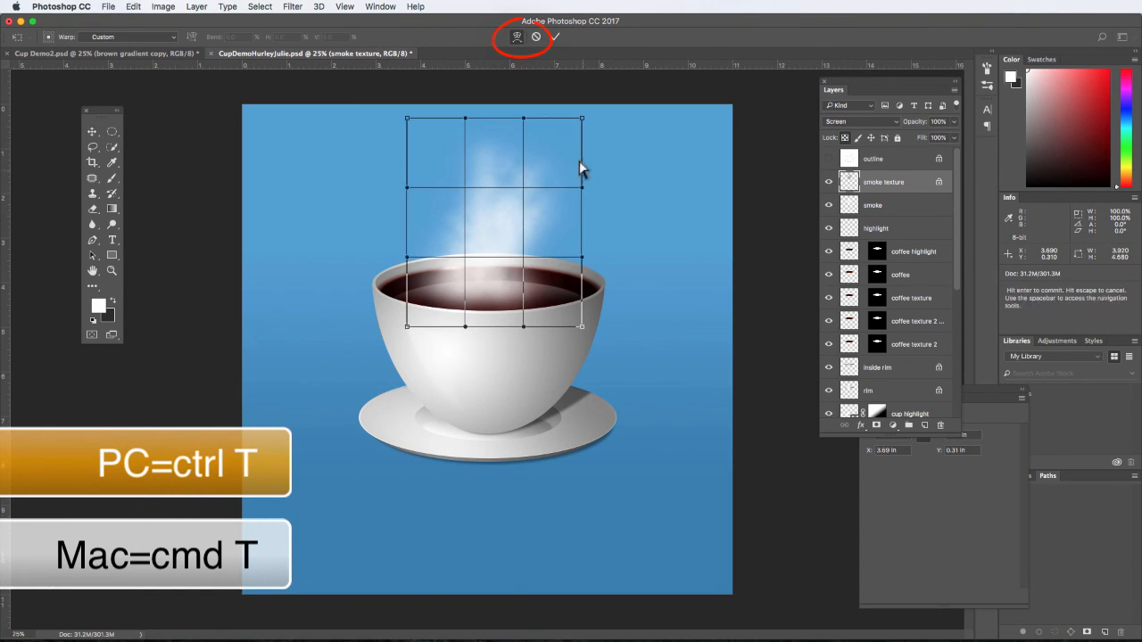
{"action": "left_click_drag", "start_coordinate": [527, 191], "coordinate": [474, 204]}
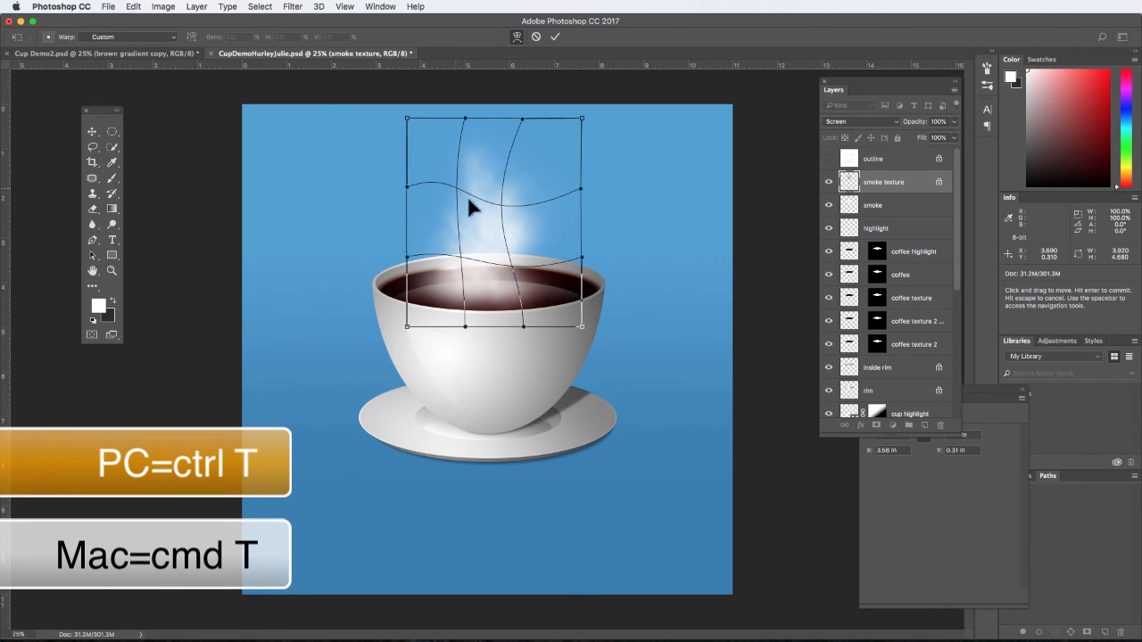
{"action": "left_click_drag", "start_coordinate": [509, 270], "coordinate": [510, 276]}
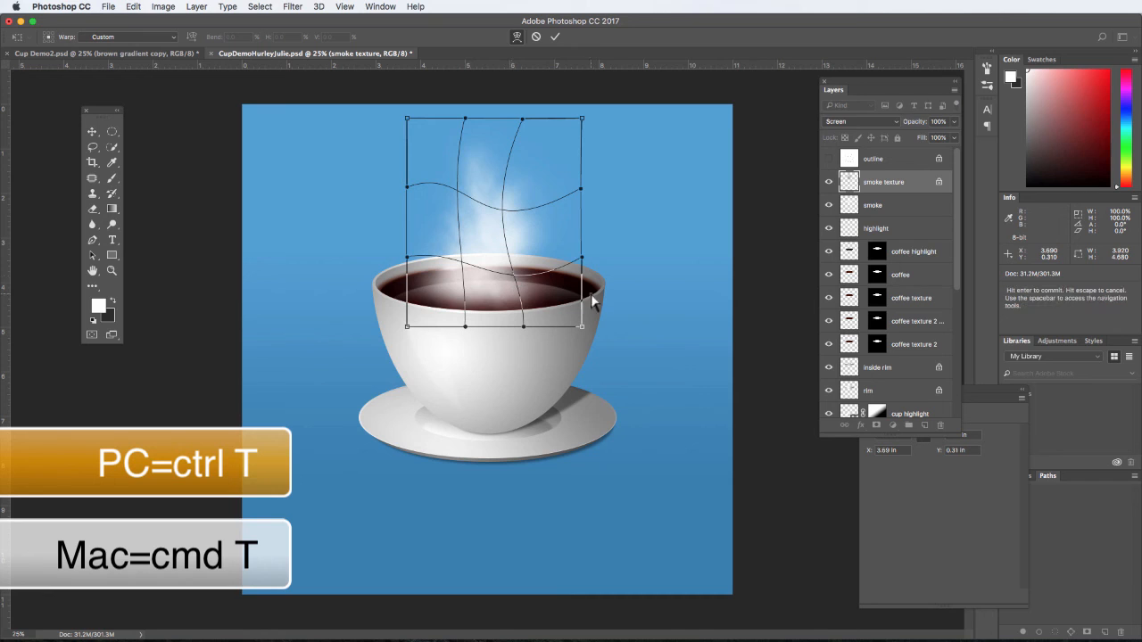
- Spread the lower warp corners of the smoke texture to the cup's rim and curve the bottom edge along the coffee's front edge
{"action": "left_click_drag", "start_coordinate": [588, 328], "coordinate": [595, 296]}
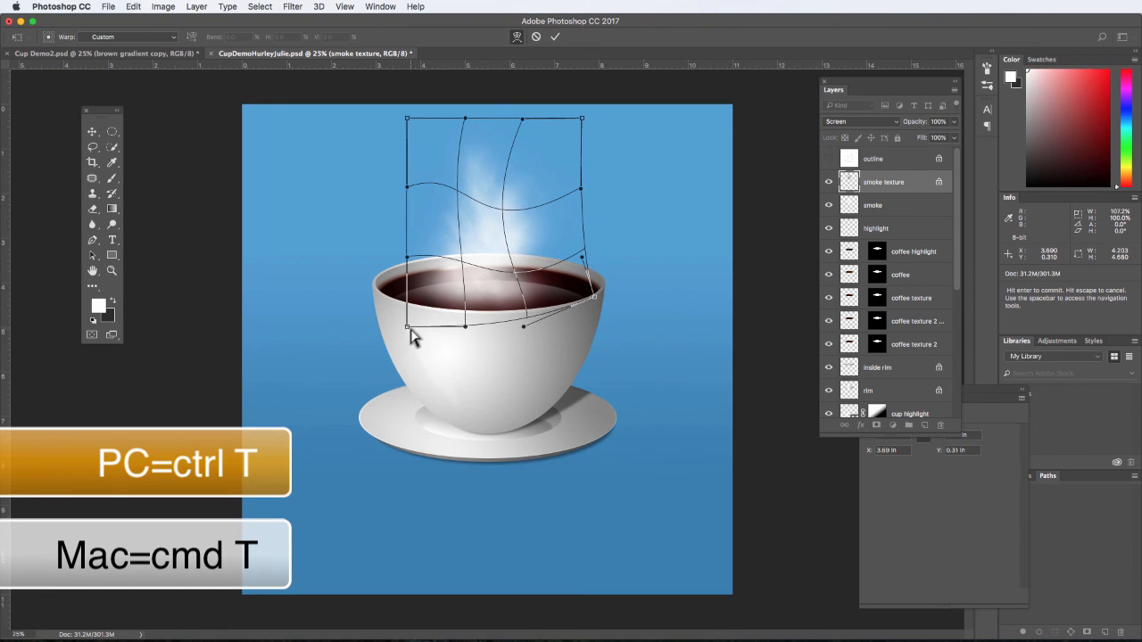
{"action": "left_click_drag", "start_coordinate": [408, 327], "coordinate": [374, 301]}
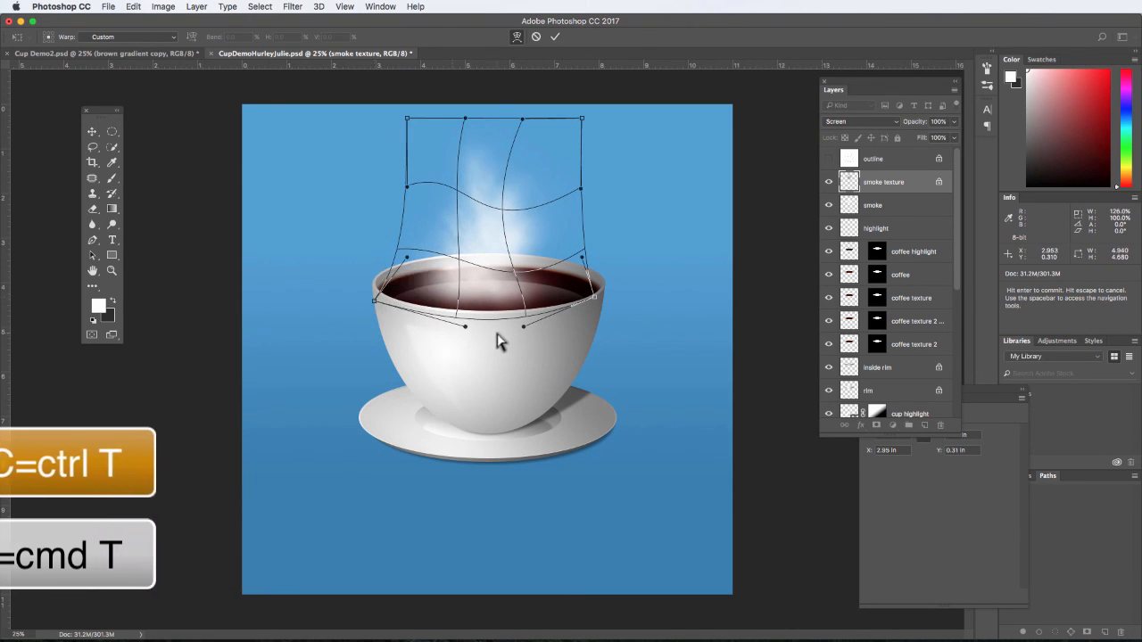
{"action": "left_click_drag", "start_coordinate": [524, 326], "coordinate": [536, 319]}
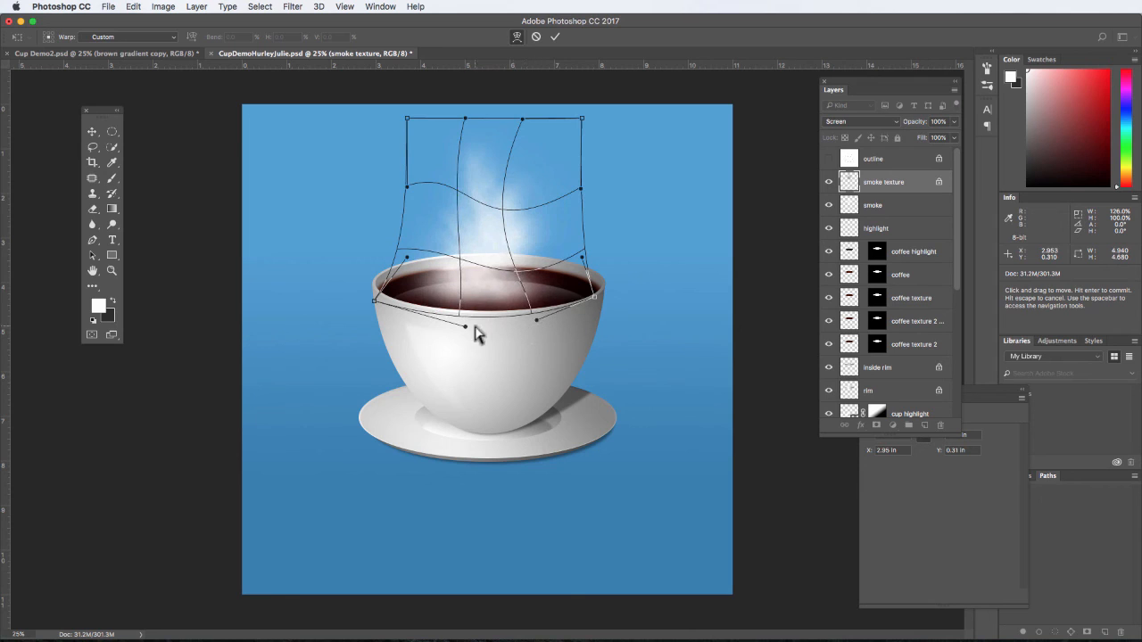
{"action": "left_click_drag", "start_coordinate": [375, 302], "coordinate": [379, 298]}
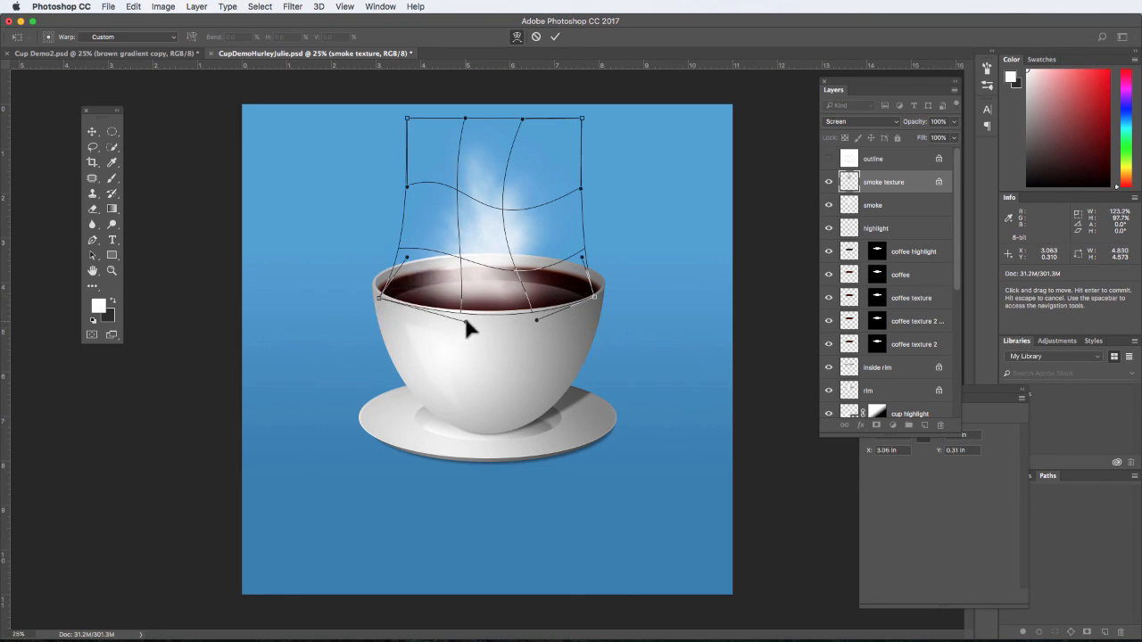
{"action": "left_click_drag", "start_coordinate": [463, 324], "coordinate": [455, 318]}
- Pull the upper warp corners of the smoke texture inward, bend its middle downward, and apply the transformation
{"action": "left_click_drag", "start_coordinate": [408, 191], "coordinate": [427, 233]}
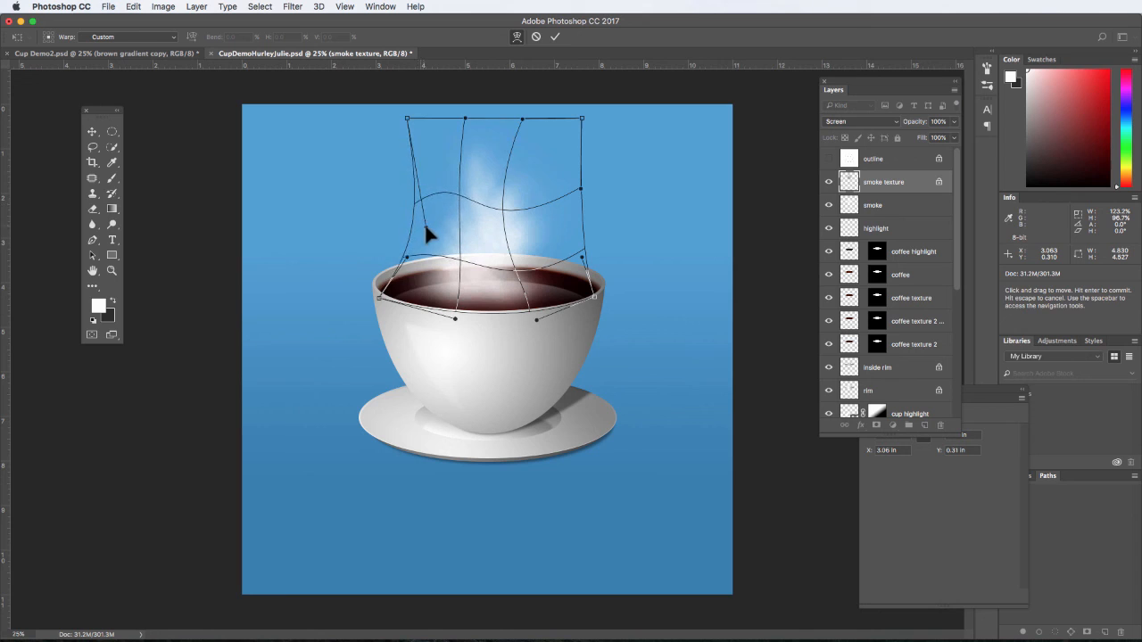
{"action": "left_click_drag", "start_coordinate": [411, 119], "coordinate": [420, 139]}
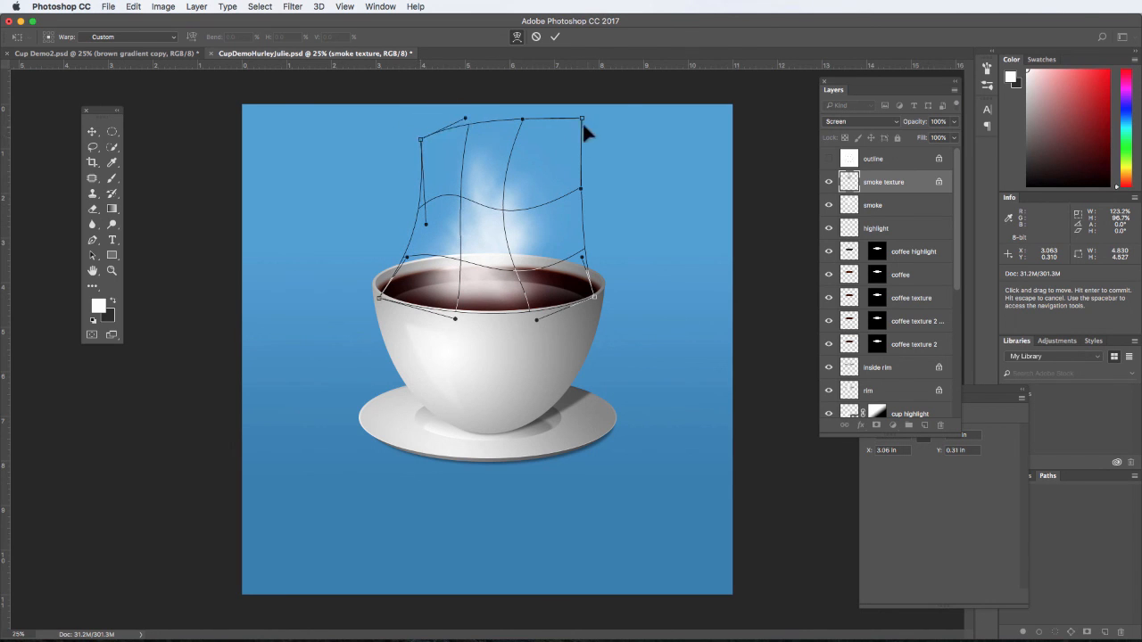
{"action": "left_click_drag", "start_coordinate": [582, 119], "coordinate": [570, 140]}
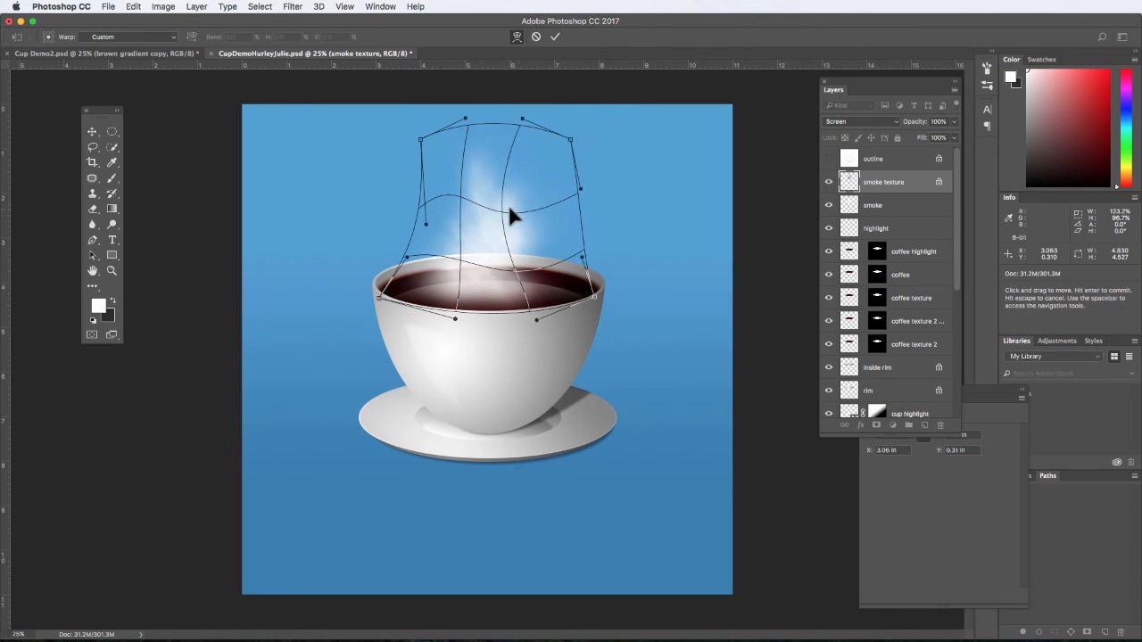
{"action": "mouse_move", "coordinate": [506, 209]}
{"action": "left_mouse_down"}
{"action": "mouse_move", "coordinate": [457, 218]}
{"action": "mouse_move", "coordinate": [513, 231]}
{"action": "left_mouse_up"}
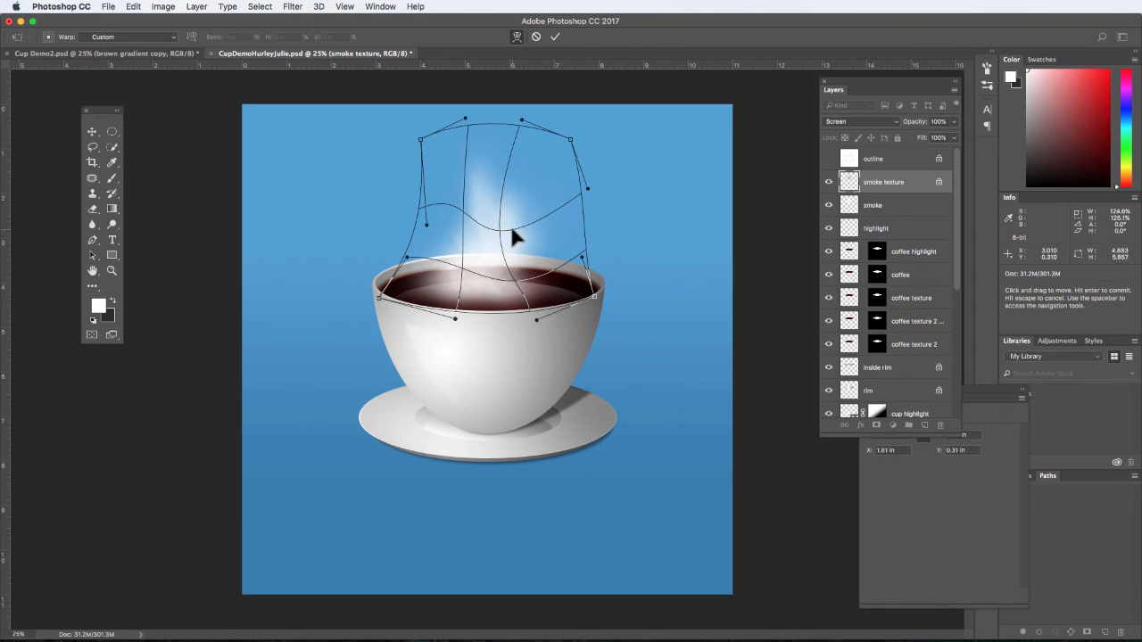
{"action": "left_click", "coordinate": [92, 132]}
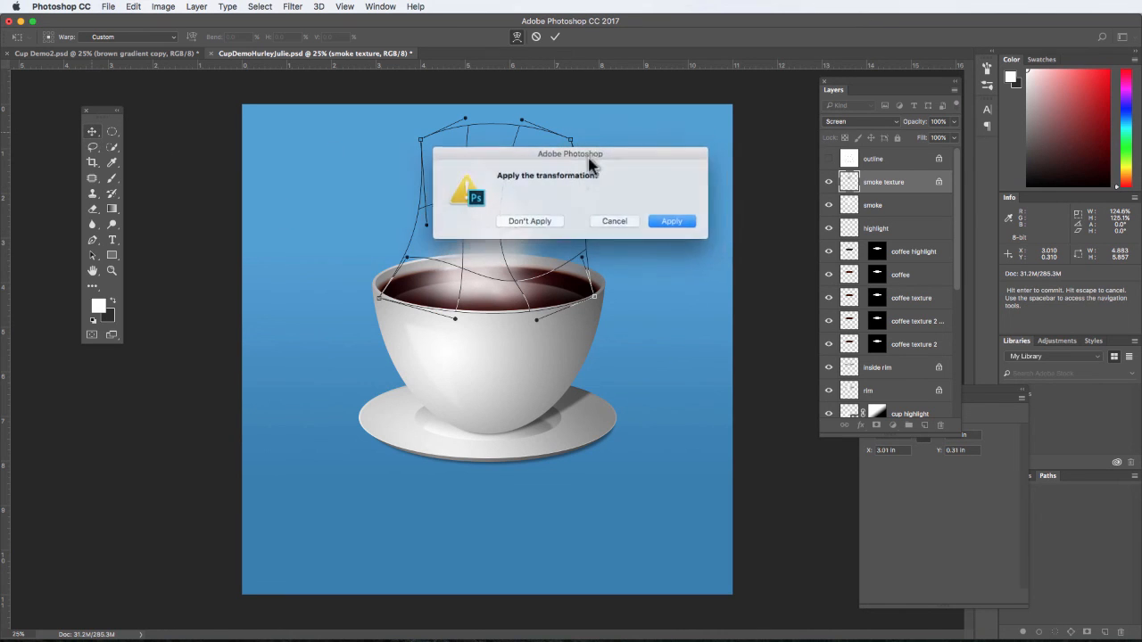
{"action": "left_click", "coordinate": [682, 223]}
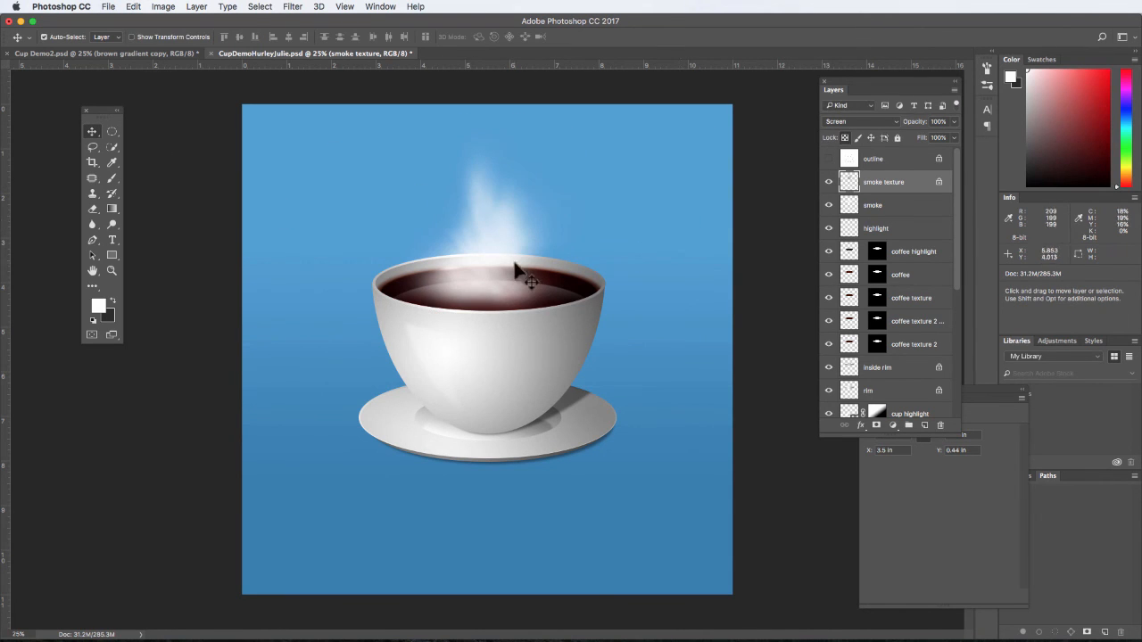
- Lower the smoke texture layer's opacity to 61% and the smoke layer's opacity to 35%
{"action": "left_click", "coordinate": [954, 121]}
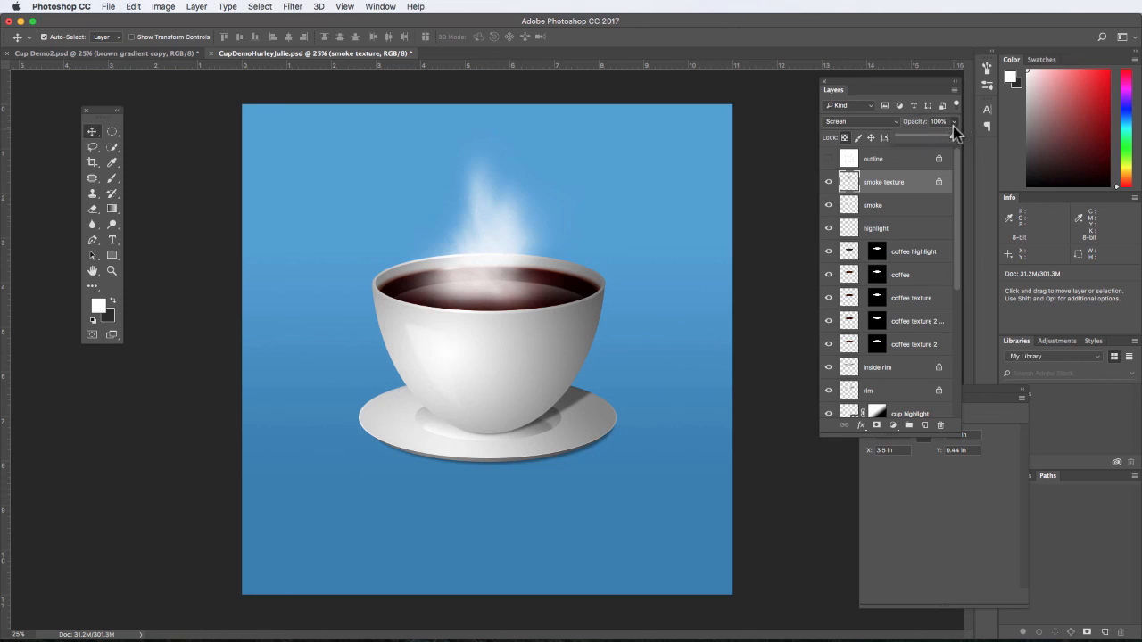
{"action": "left_click_drag", "start_coordinate": [951, 135], "coordinate": [942, 136]}
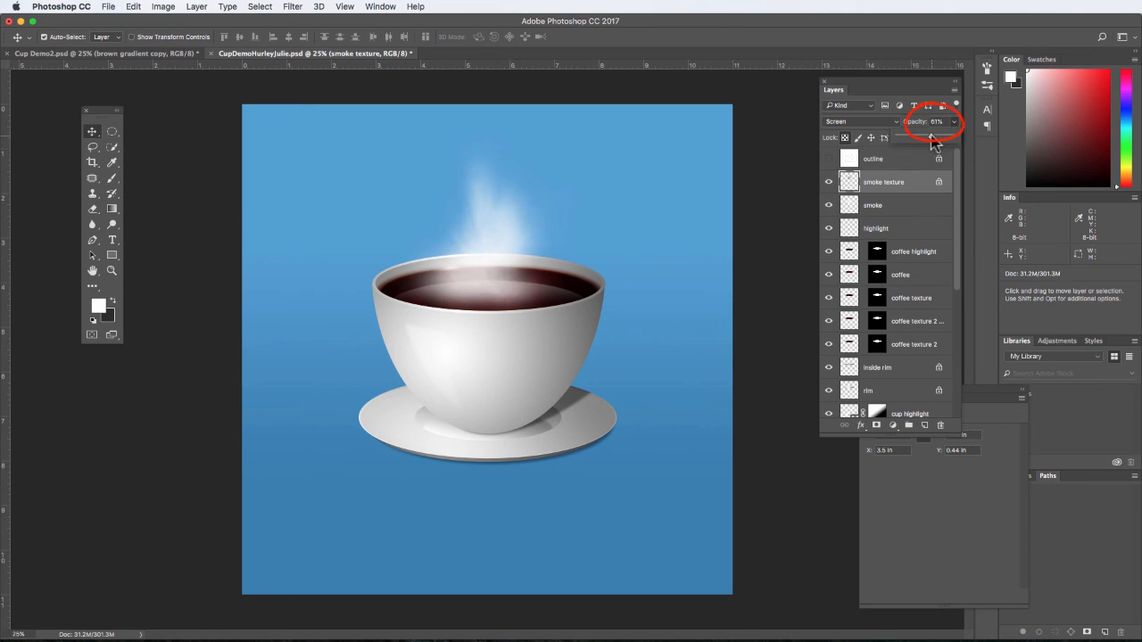
{"action": "left_click", "coordinate": [900, 207]}
{"action": "left_click", "coordinate": [952, 123]}
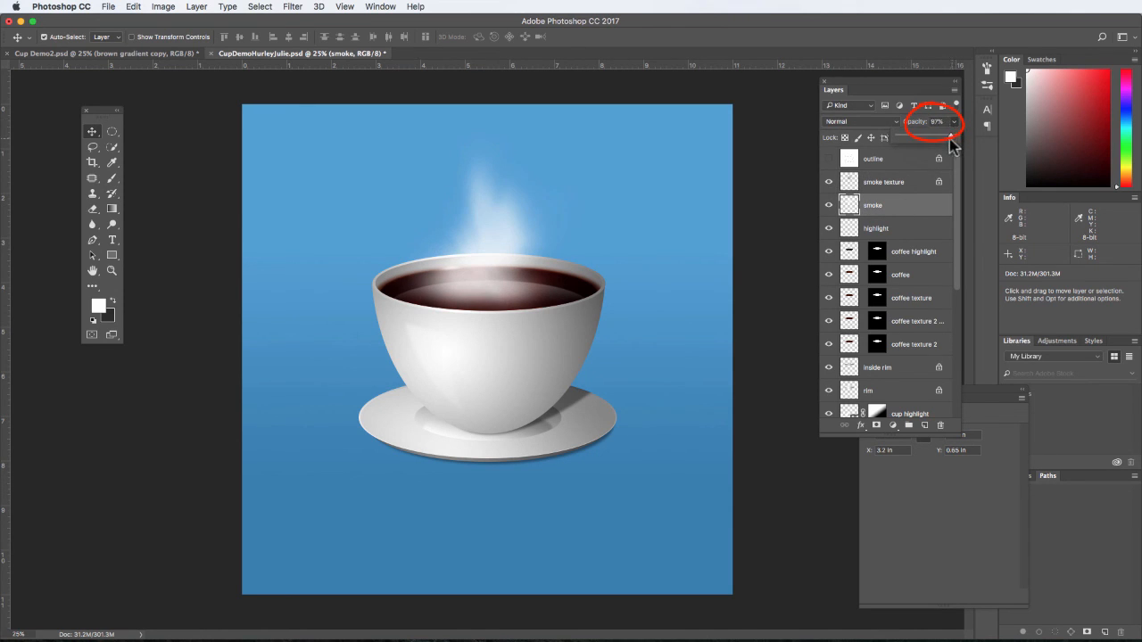
{"action": "left_click_drag", "start_coordinate": [928, 137], "coordinate": [923, 136]}
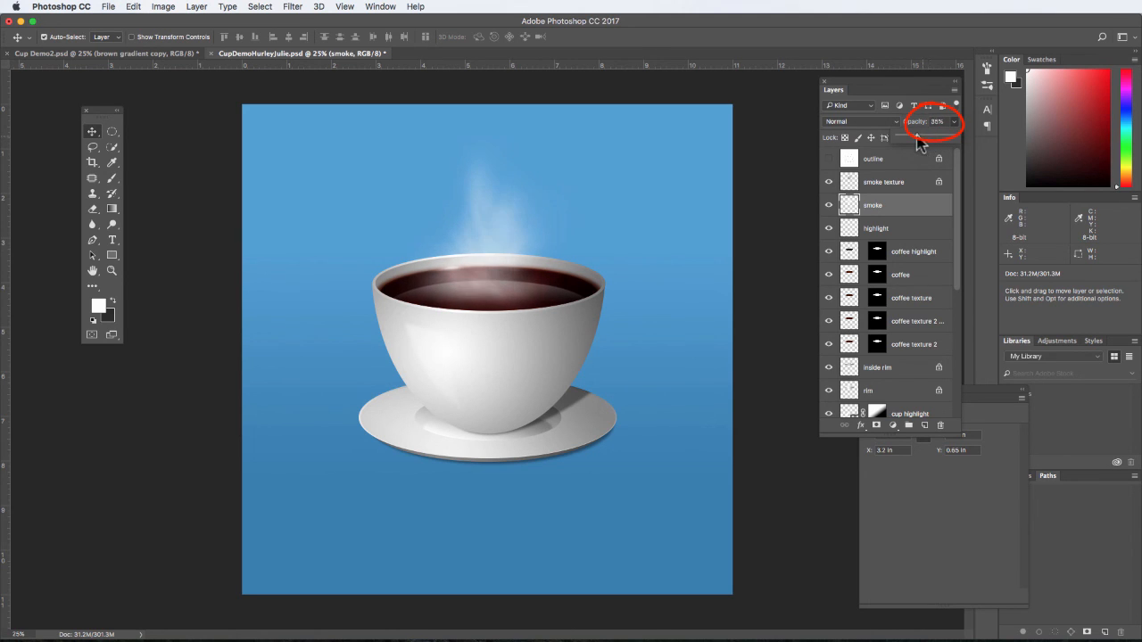